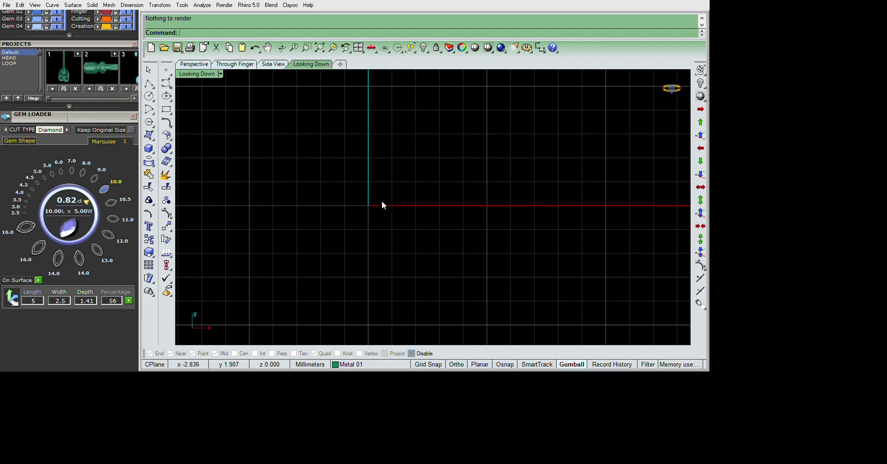
Insert an 11.0 marquise diamond at the origin, then hide it to leave its outline curves
left_click(26, 201)
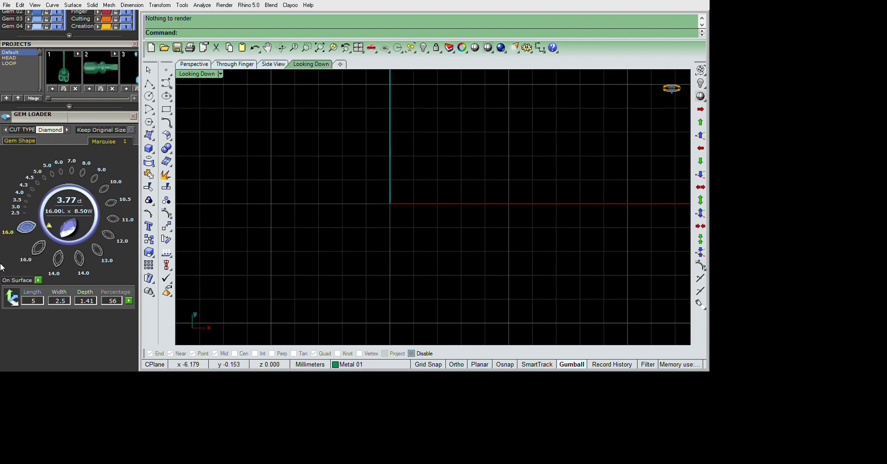
left_click(56, 223)
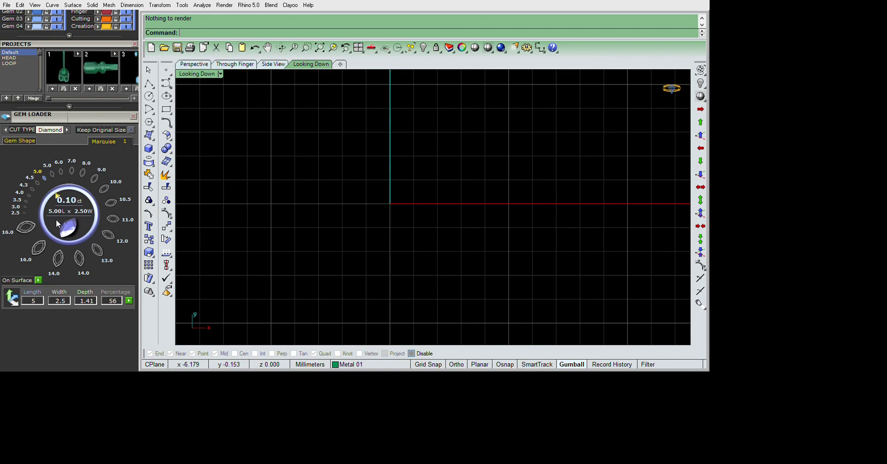
left_click(113, 219)
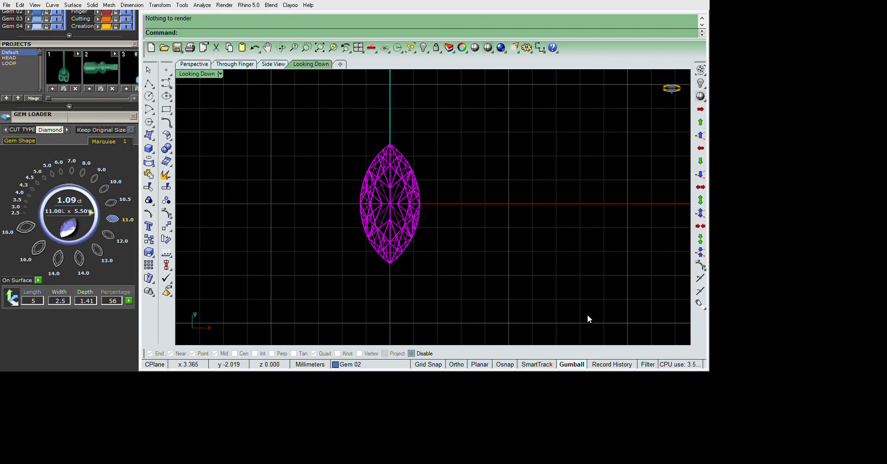
right_click_drag(491, 188, 493, 175)
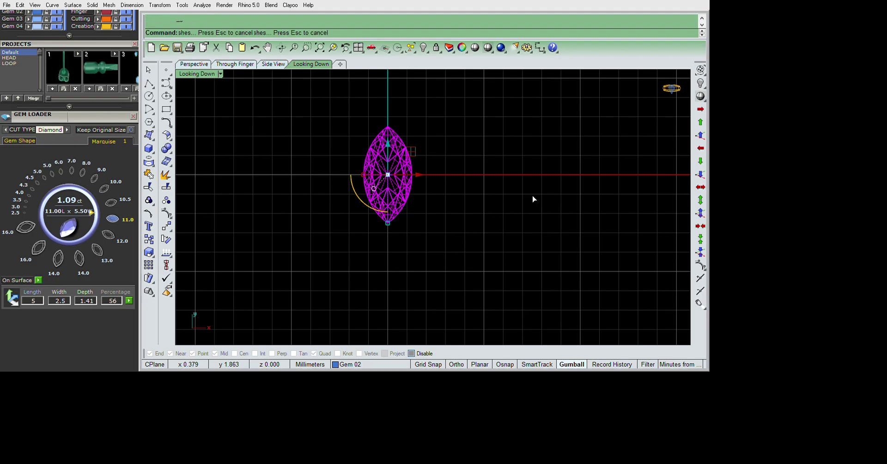
left_click(498, 186)
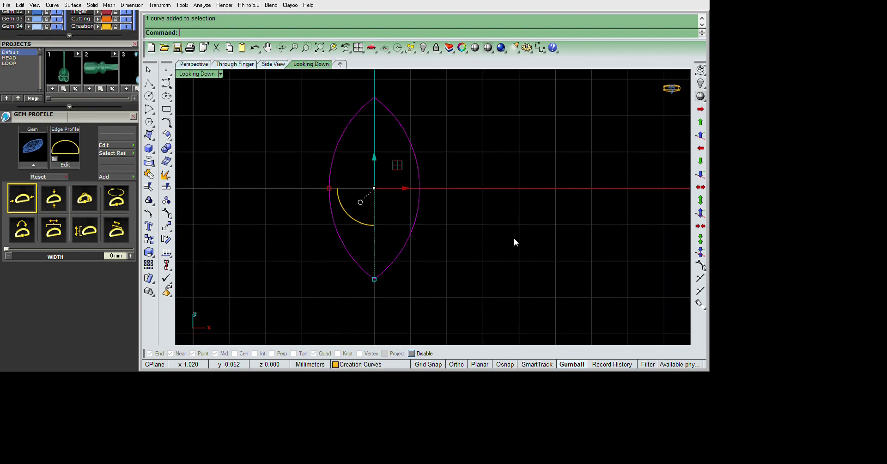
Offset the marquise outline 0.1 mm outward, then offset the new curve 0.2 mm outward
type(".1")
key("Return")
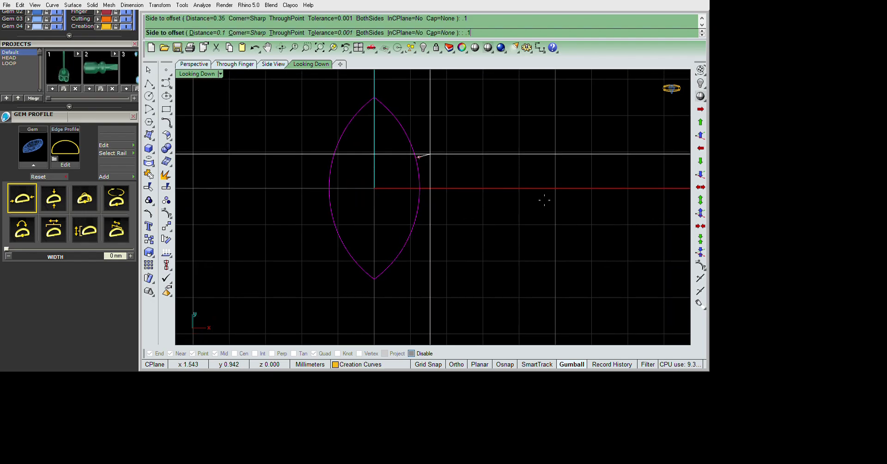
left_click(544, 200)
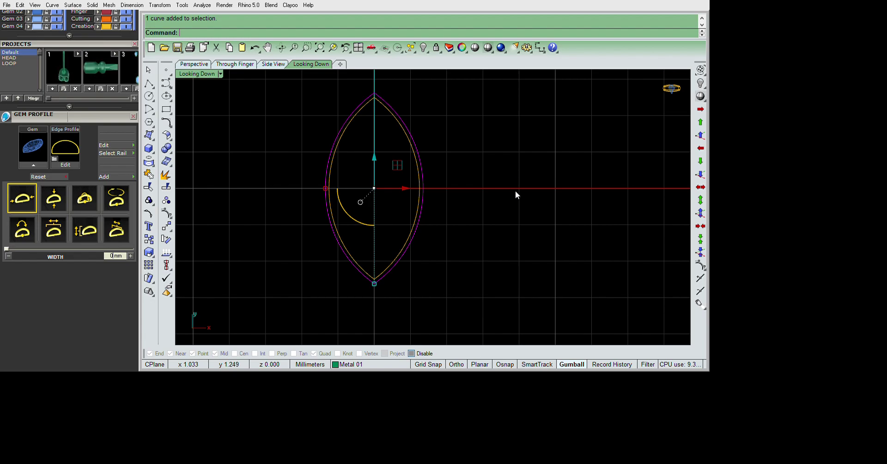
key("Return")
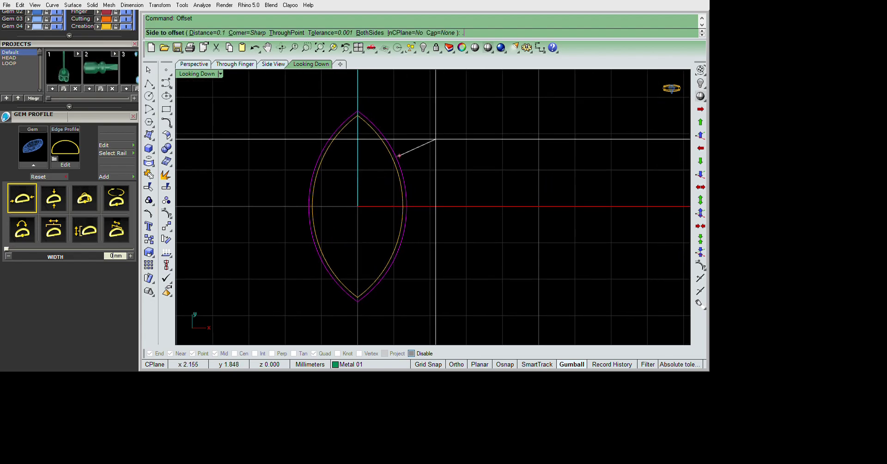
type(".2")
key("Return")
left_click(550, 182)
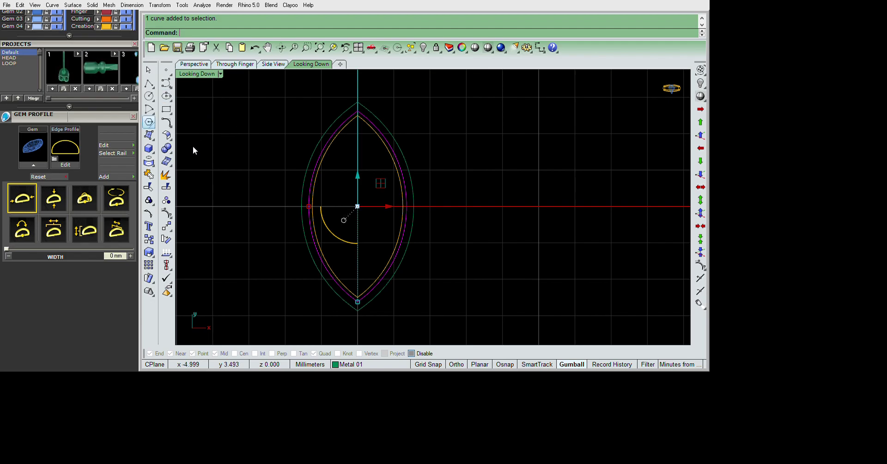
Begin an arc between the marquise tips, then cancel and restart it
left_click(149, 109)
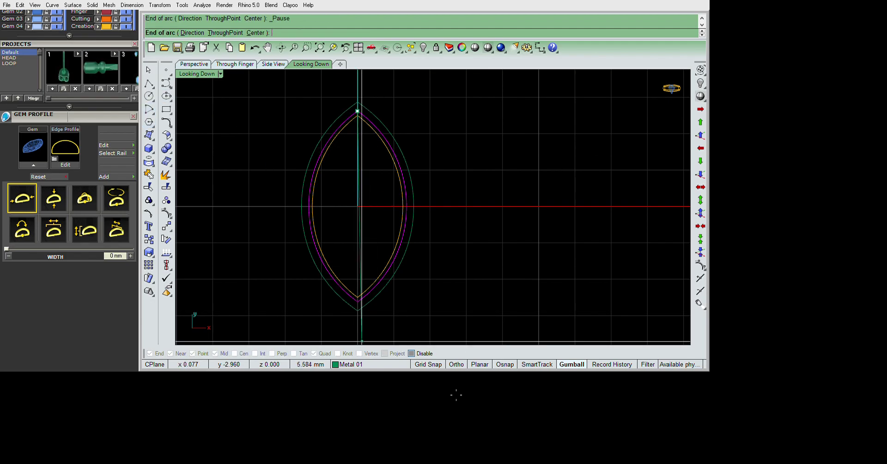
left_click(357, 302)
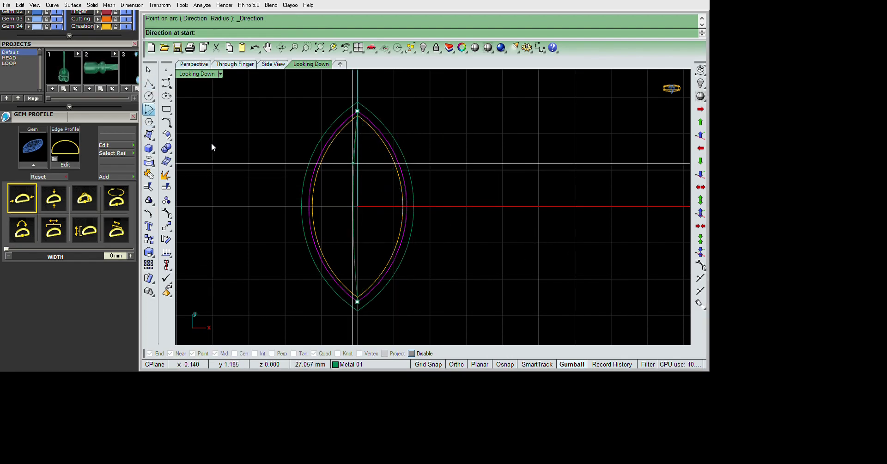
key("Escape")
key("Return")
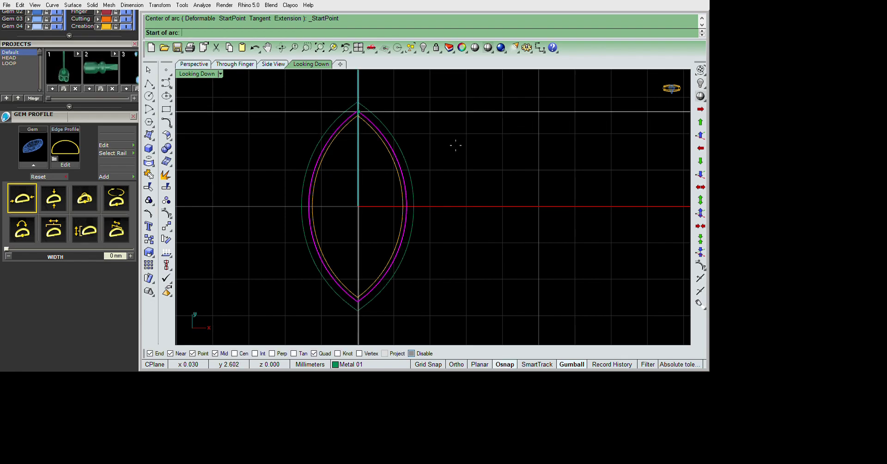
Draw an arc from the marquise's top tip to its bottom tip, bulging out to the side
left_click(357, 111)
scroll(354, 301, "up", 3)
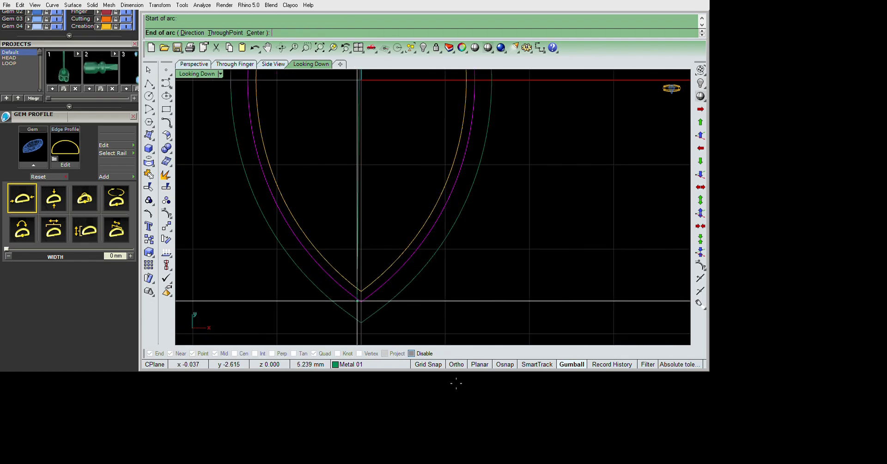
left_click(361, 302)
scroll(584, 183, "down", 3)
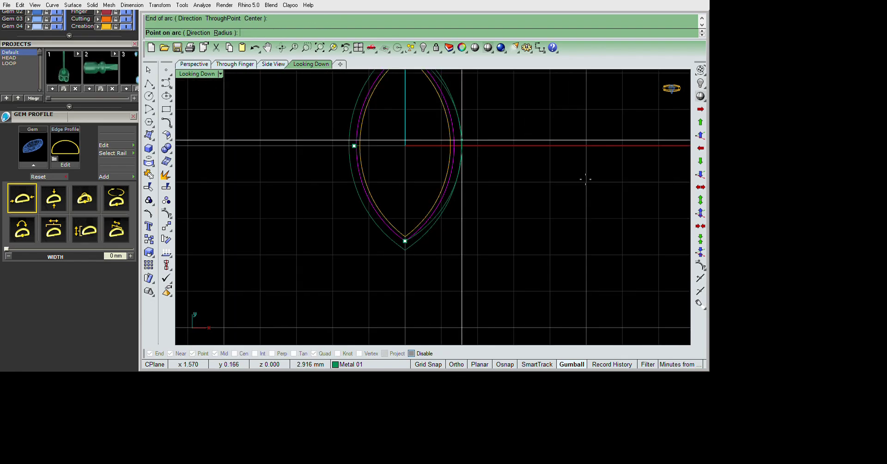
left_click(577, 191)
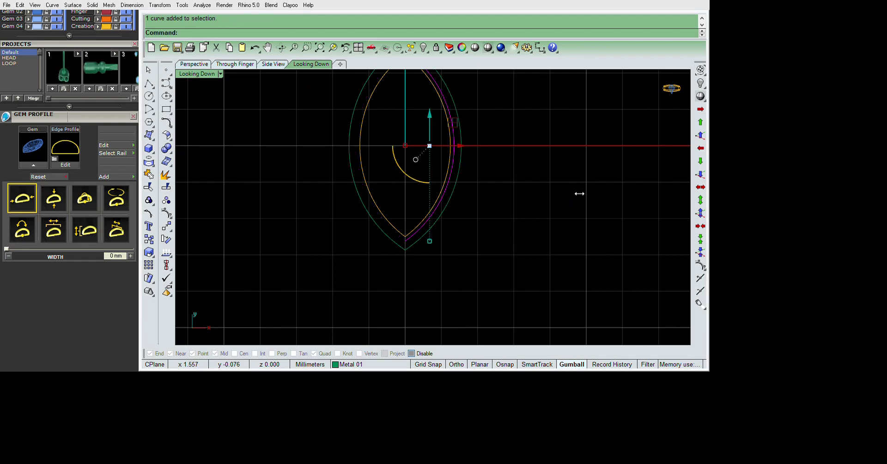
scroll(569, 207, "down", 3)
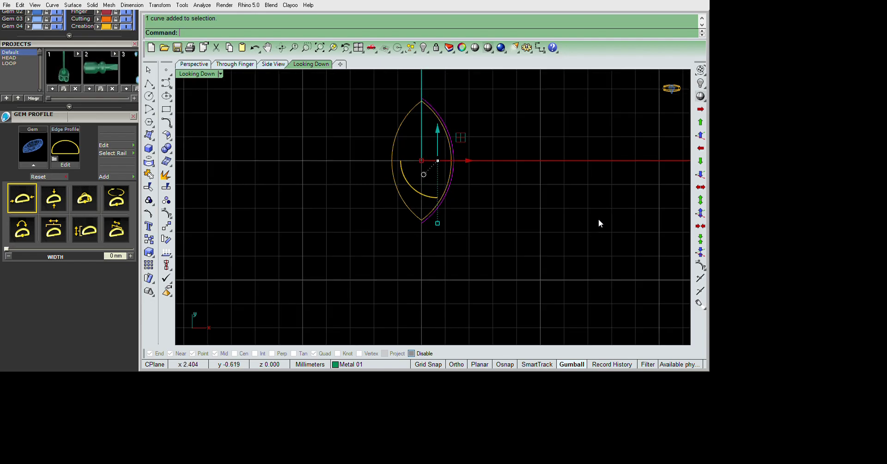
right_click_drag(598, 219, 544, 274)
Mirror the arc through the origin and join both arcs into a closed lens curve
type("re")
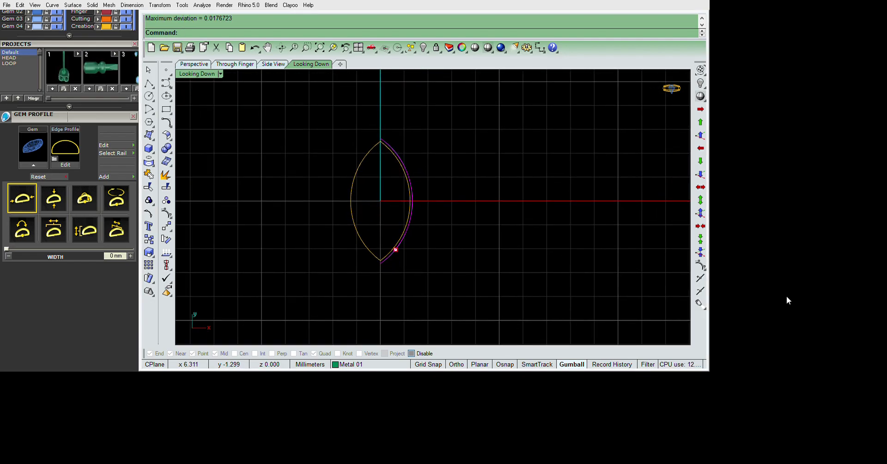
type("mirror")
key("Return")
type("0")
key("Return")
left_click(540, 134)
scroll(540, 134, "up", 1)
key("ctrl+j")
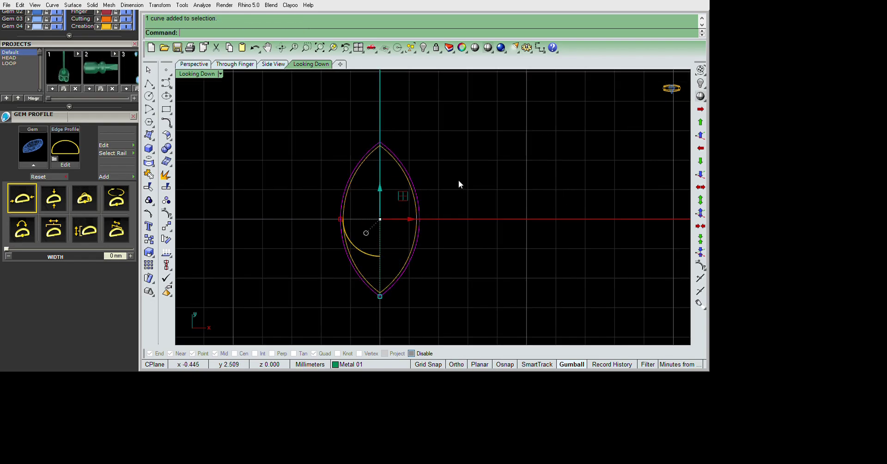
Offset the lens curve 0.2 mm inward to make a smaller inner lens
type("offset")
key("Return")
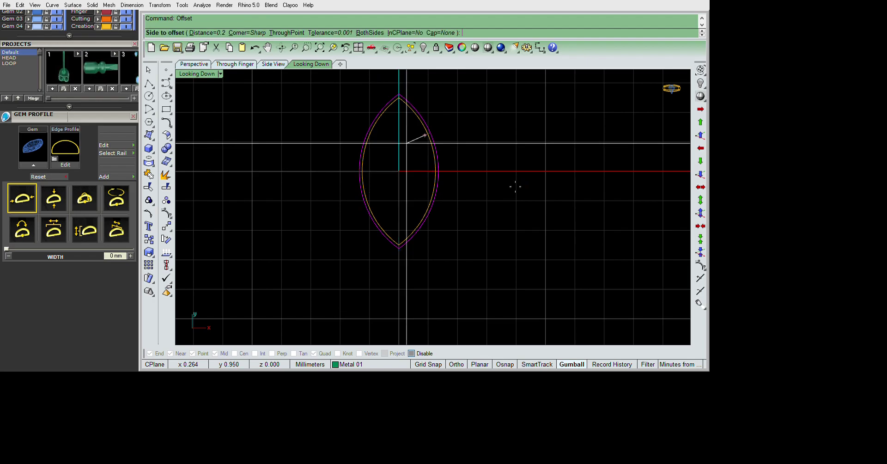
left_click(425, 136)
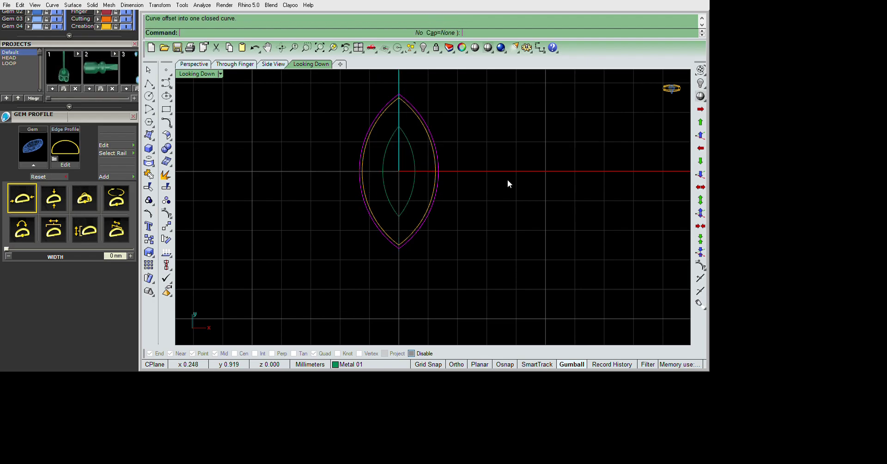
key("ctrl+m")
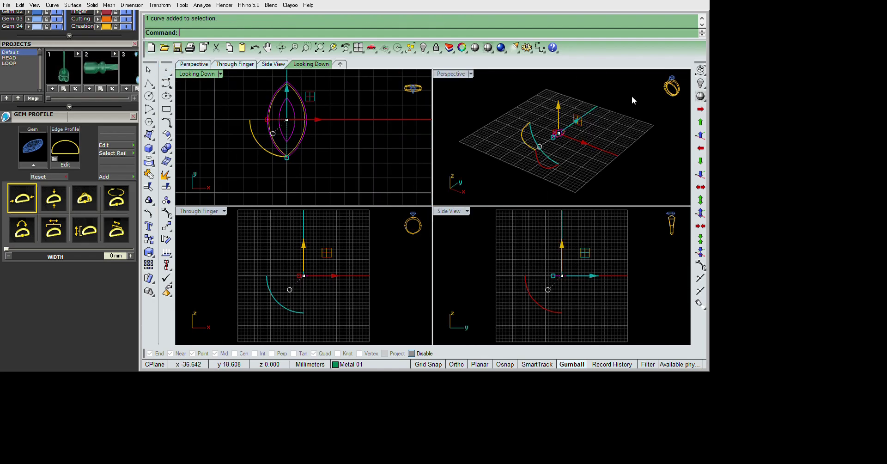
Rebuild the lens curves and extrude them one-sided to -1 mm in the Perspective view
key("ctrl+F4")
scroll(554, 243, "up", 3)
scroll(555, 243, "up", 2)
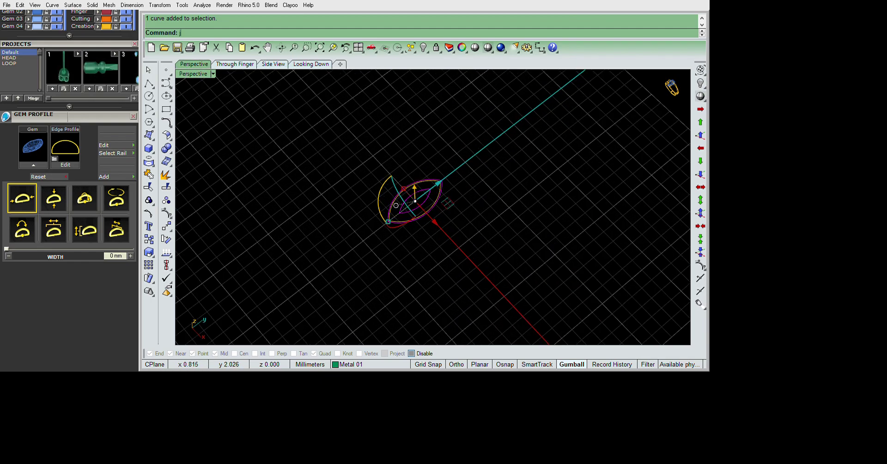
type("re")
key("Return")
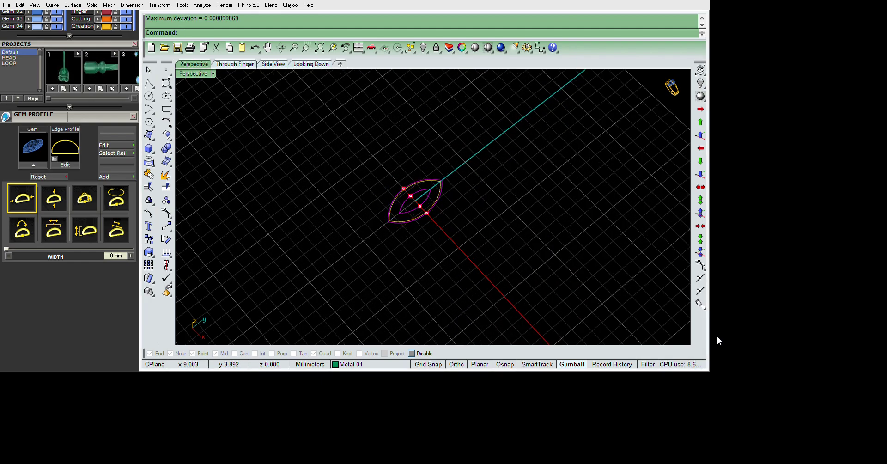
right_click_drag(550, 270, 520, 195)
type("e")
key("Return")
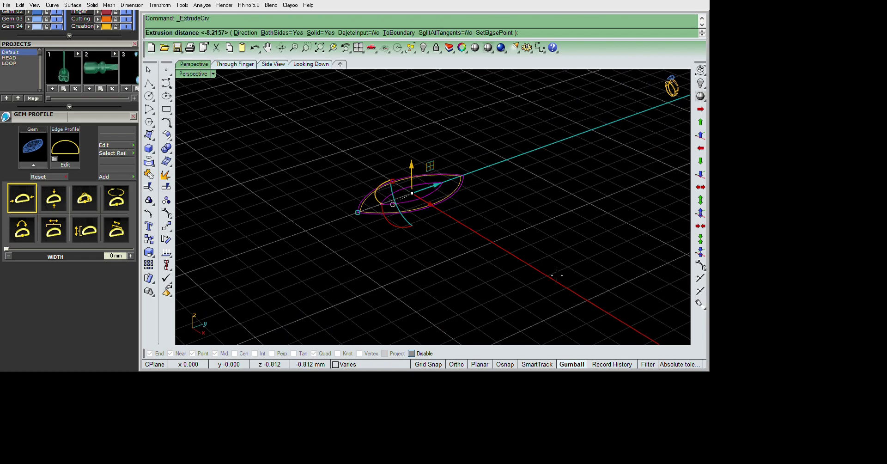
type("B")
key("Return")
key("Return")
mouse_move(550, 268)
right_mouse_down()
mouse_move(572, 292)
mouse_move(585, 286)
right_mouse_up()
scroll(548, 236, "up", 3)
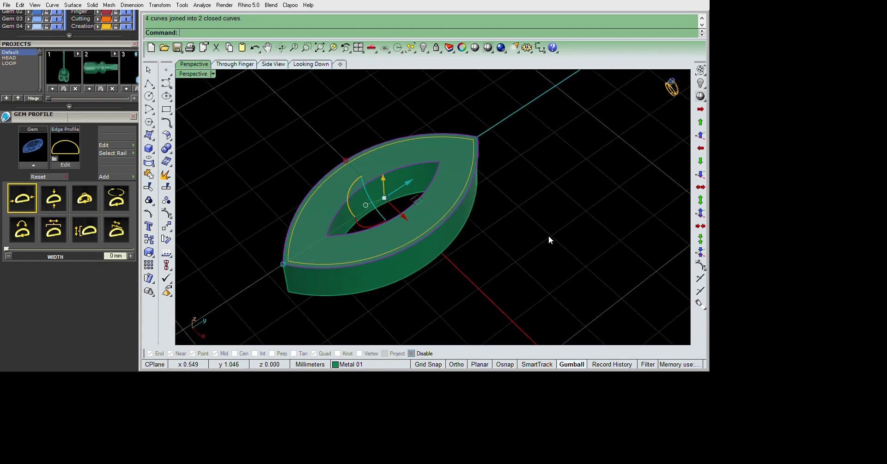
Chamfer the bezel's inner opening edge by 0.5 mm
type("ChamferEdge")
key("Return")
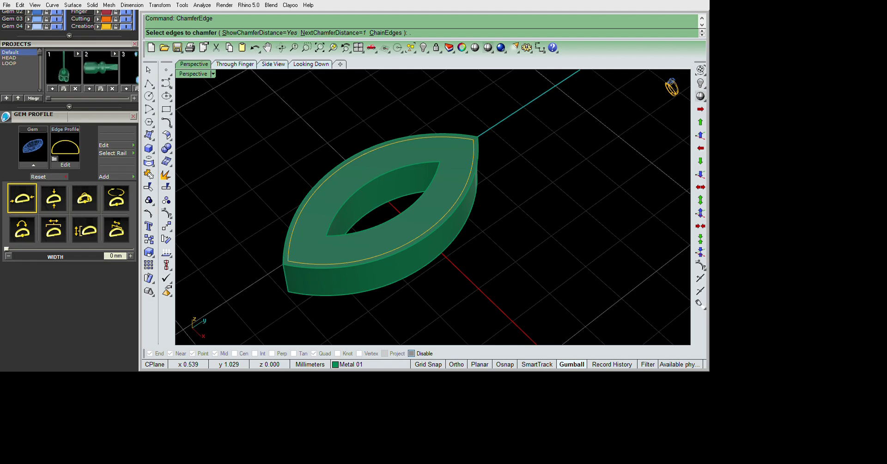
type(".5")
key("Return")
left_click(418, 199)
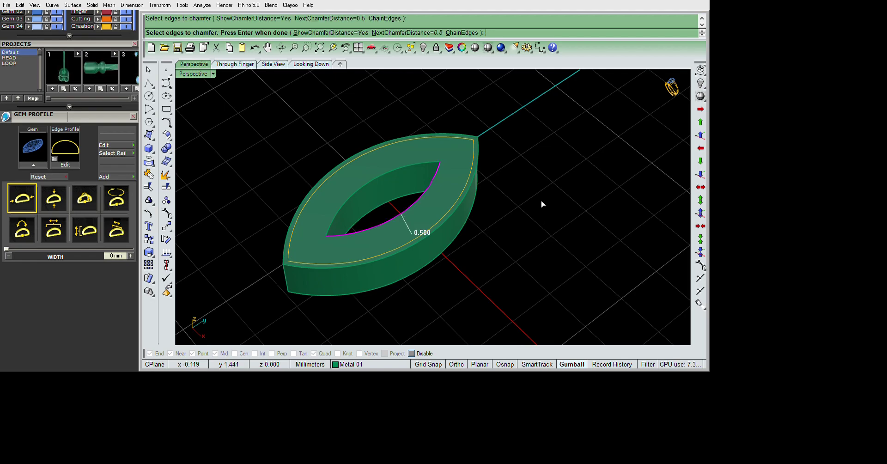
key("Return")
Unhide the marquise diamond so it sits on top of the bezel
key("Return")
mouse_move(616, 276)
right_mouse_down()
mouse_move(576, 269)
mouse_move(558, 248)
right_mouse_up()
key("ctrl+shift+h")
key("ctrl+a")
key("Return")
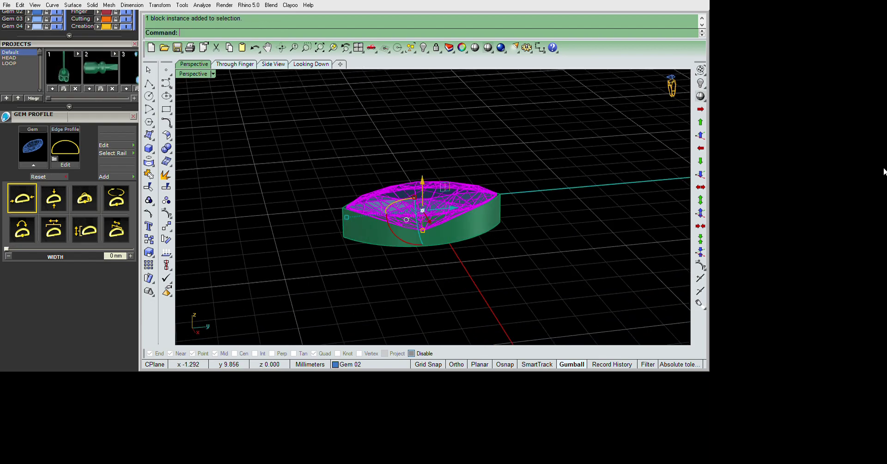
mouse_move(674, 221)
right_mouse_down()
mouse_move(596, 242)
mouse_move(181, 77)
right_mouse_up()
key("Escape")
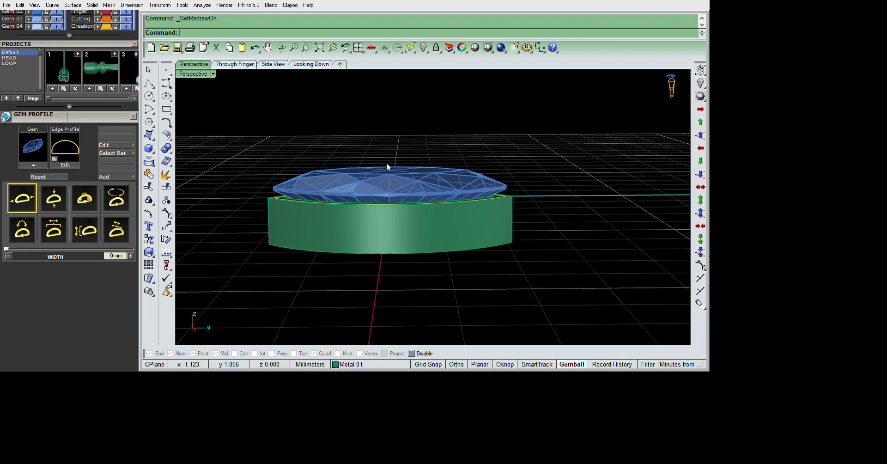
key("ctrl+m")
key("ctrl+F1")
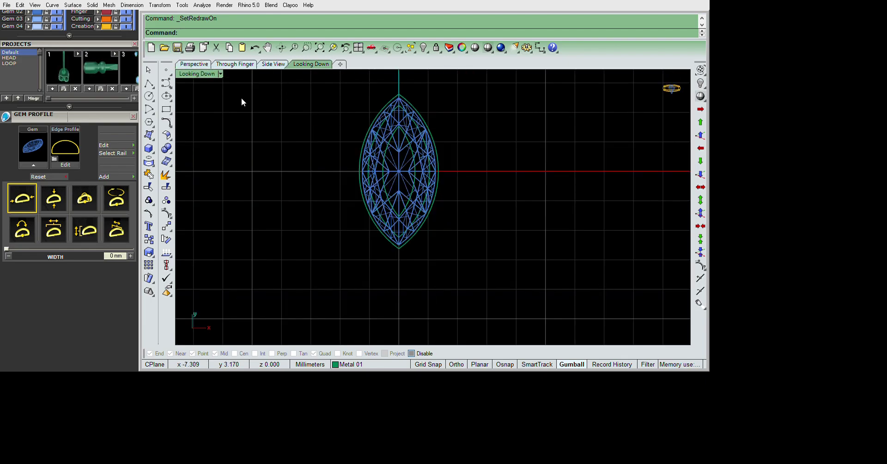
Start a polyline at the setting's outer corner, then cancel it without adding points
key("ctrl+m")
key("ctrl+m")
scroll(576, 282, "up", 3)
scroll(576, 218, "up", 3)
left_click(149, 83)
scroll(608, 250, "up", 2)
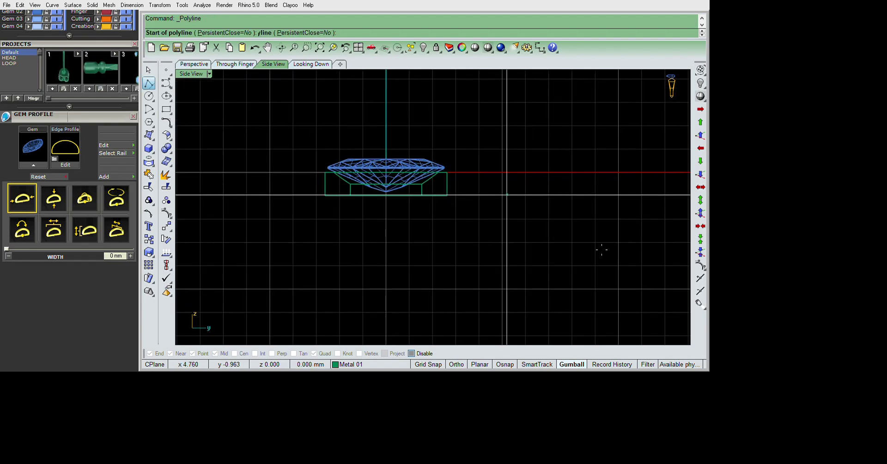
scroll(560, 256, "up", 2)
left_click(440, 195)
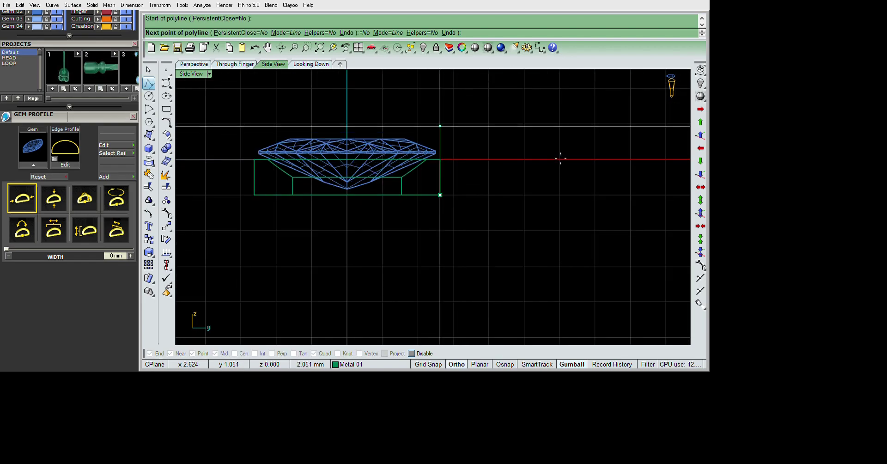
key("Escape")
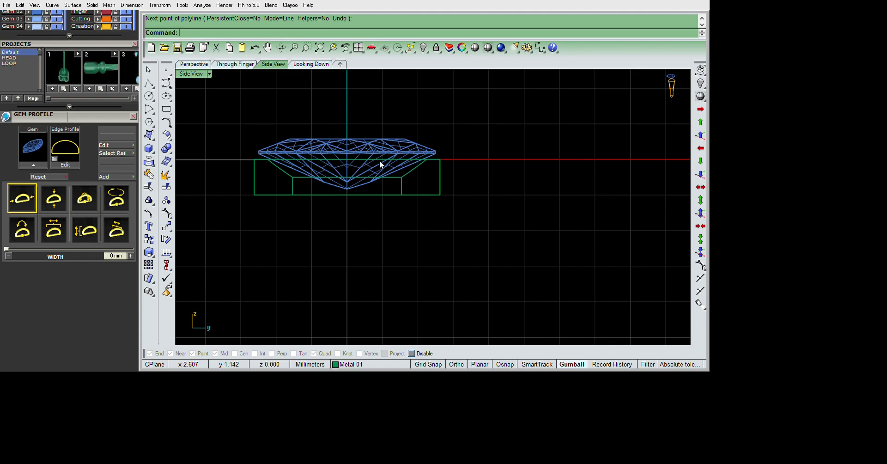
Draw an interpolated curve sweeping down beside the setting and pipe it into a round tube
key("F2")
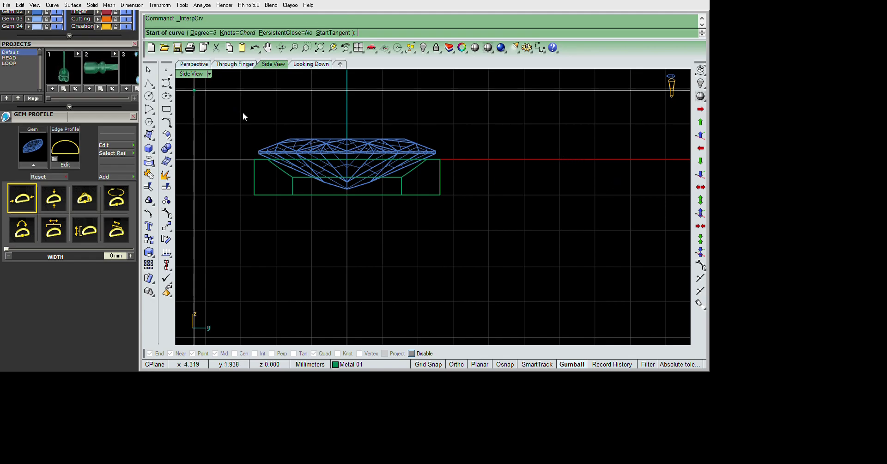
left_click(452, 118)
left_click(450, 147)
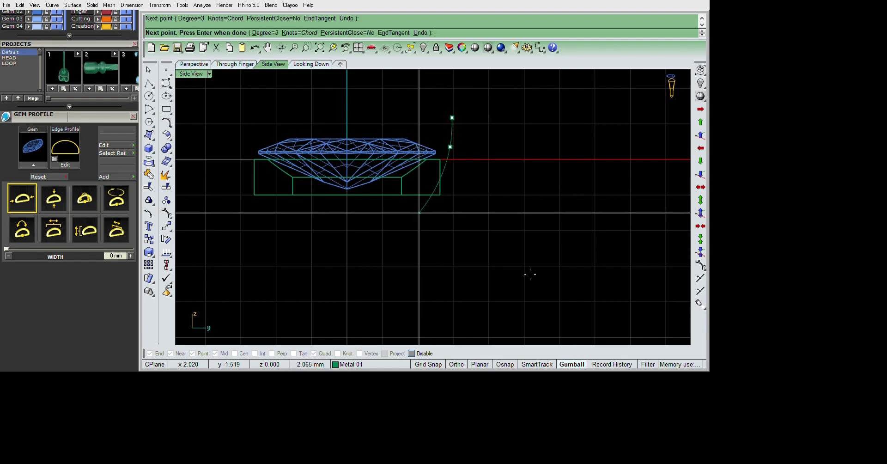
left_click(407, 225)
key("Return")
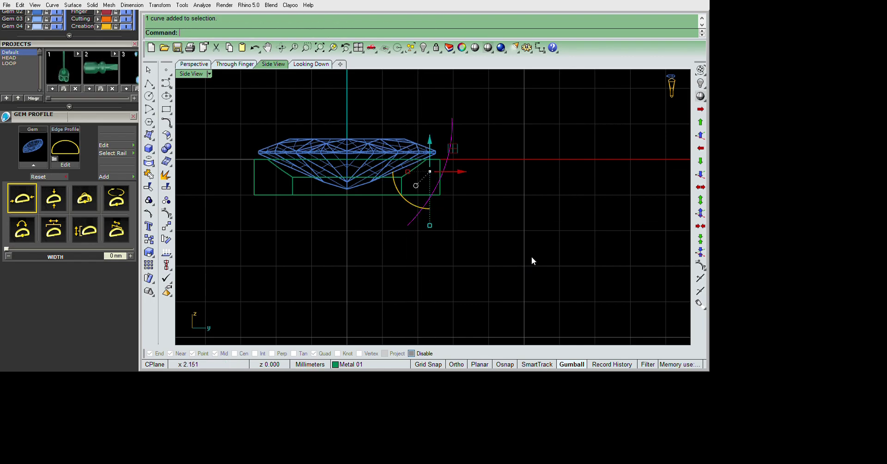
type("Pipe")
key("Return")
type("4")
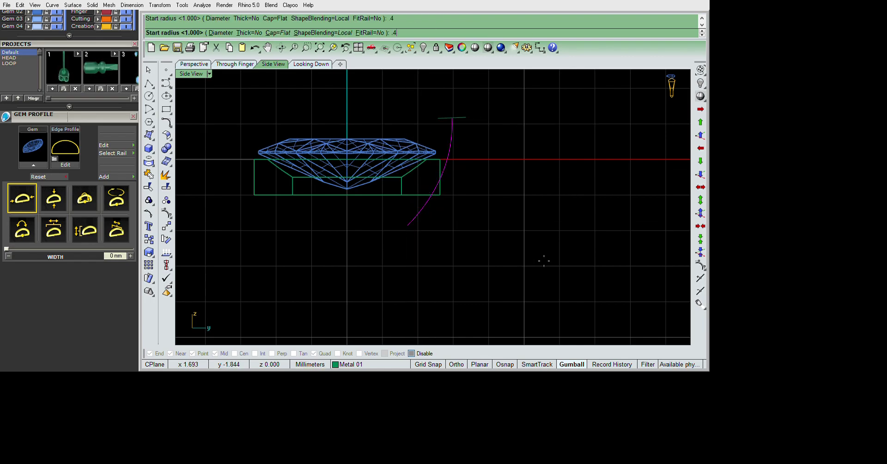
key("Return")
key("Return")
key("Return")
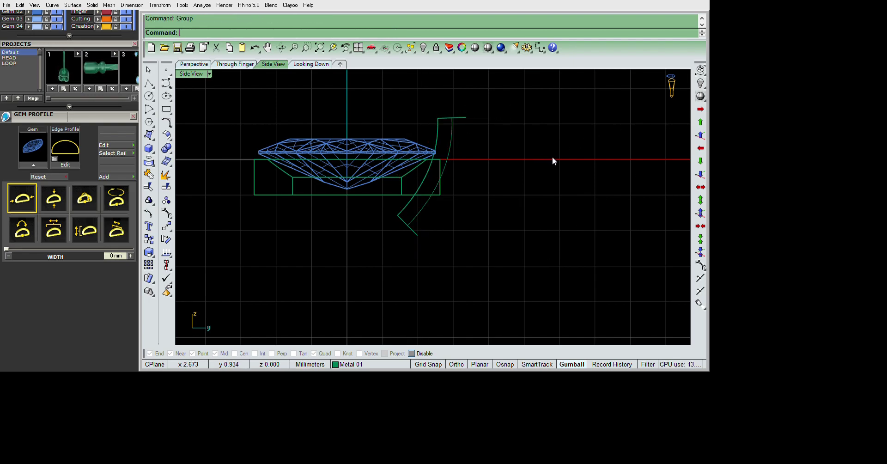
Start FilletEdge with a 0.2 radius, then cancel without picking any edges
type("FilletEdge")
key("Return")
type("2")
key("Return")
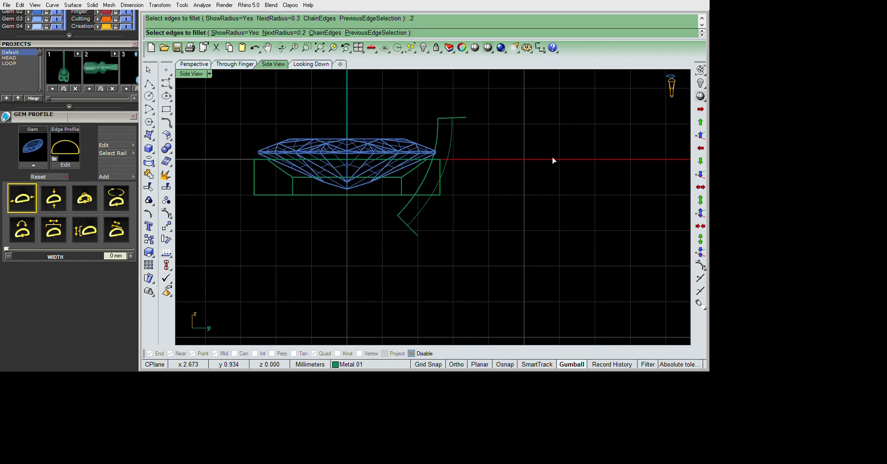
key("Escape")
Split the tube level with the setting's base and show the top view shaded
key("ctrl+a")
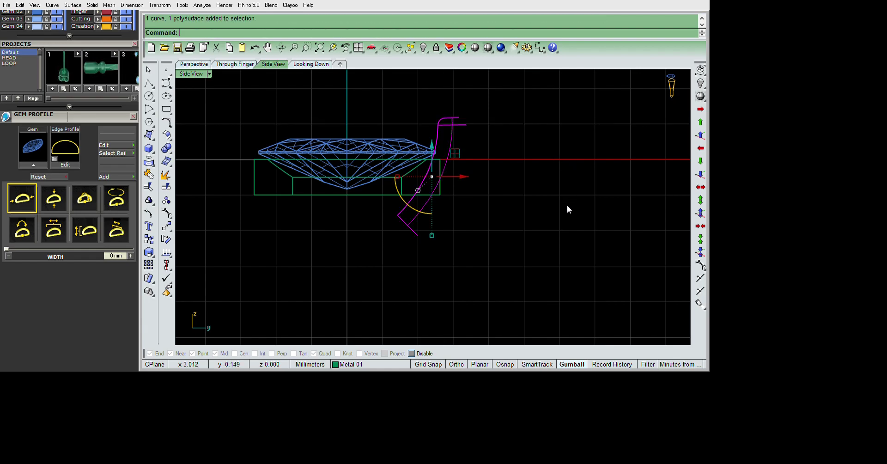
type("ut")
key("Return")
left_click(668, 254)
left_click(664, 249)
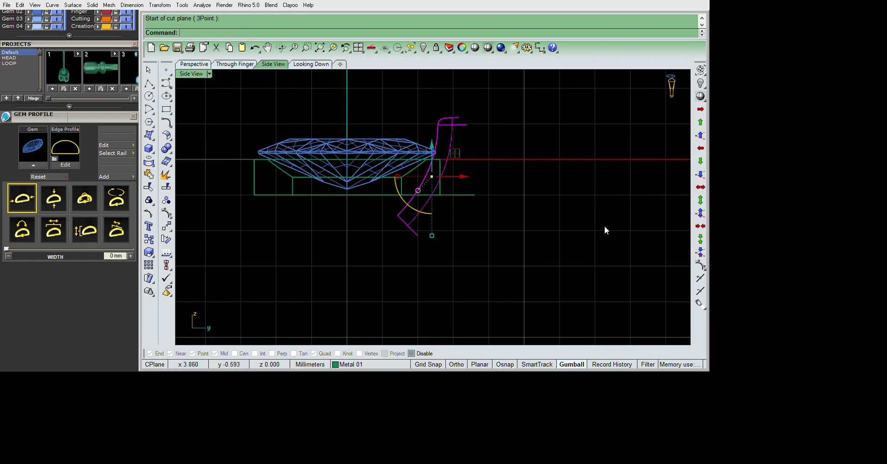
key("Return")
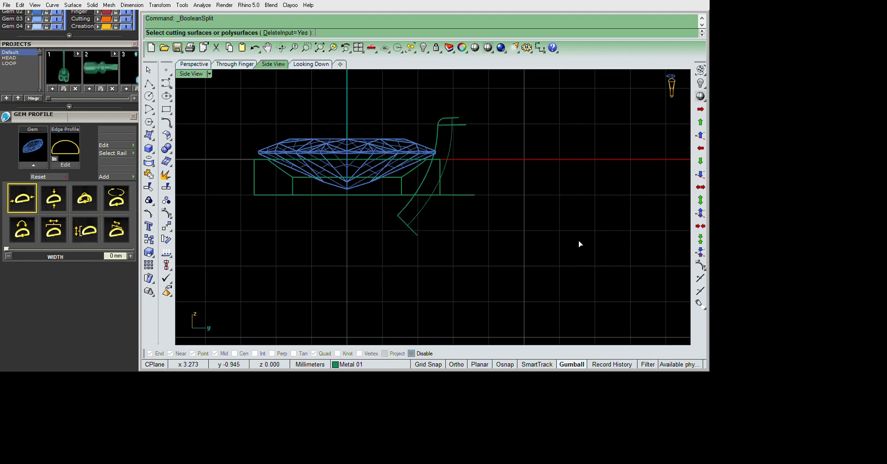
key("Return")
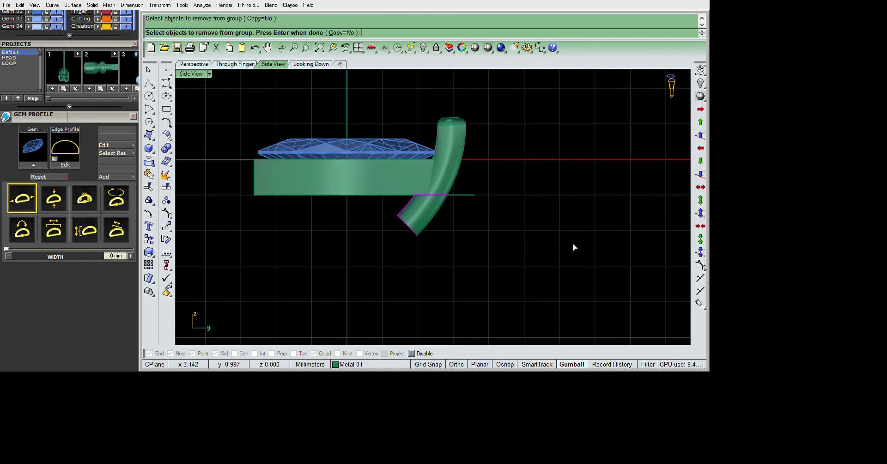
key("Delete")
key("ctrl+z")
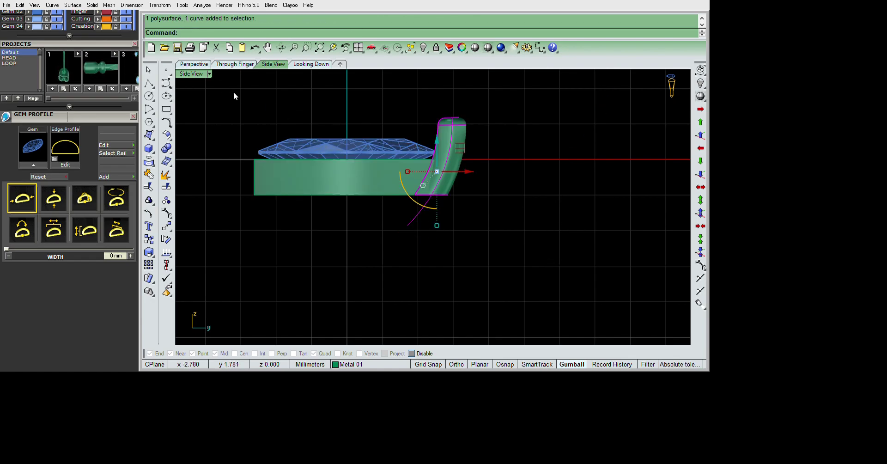
key("ctrl+F1")
key("ctrl+alt+s")
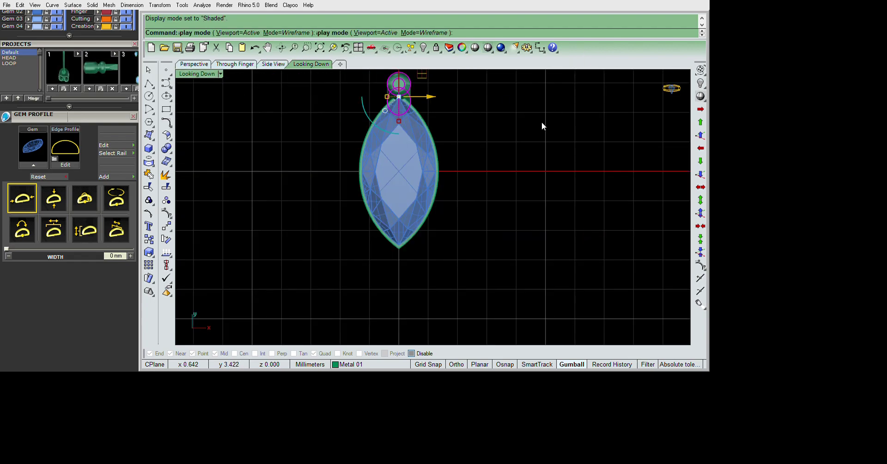
Mirror the bail through the origin to the marquise's opposite tip
scroll(554, 112, "up", 3)
scroll(516, 162, "up", 2)
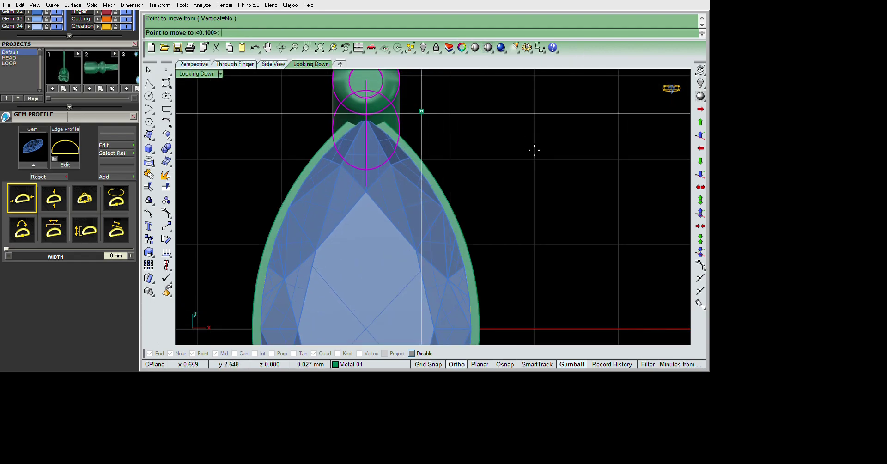
scroll(528, 148, "down", 3)
type("mirror")
key("Return")
type("0")
key("Return")
left_click(618, 249)
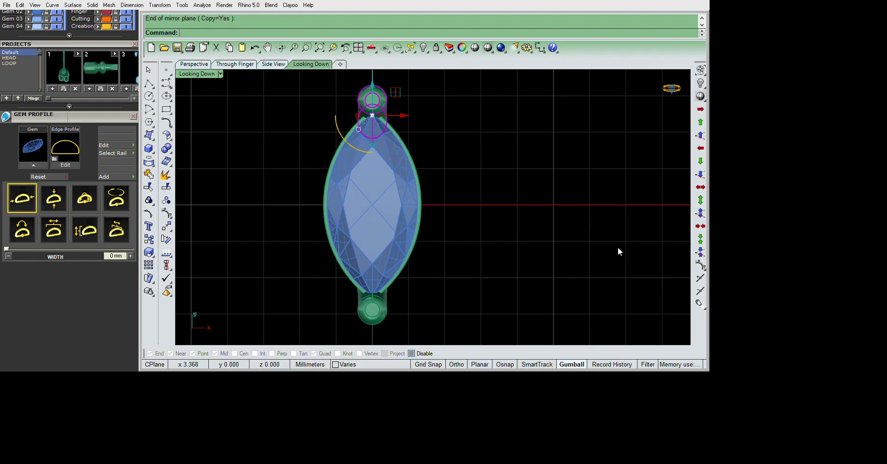
scroll(472, 178, "down", 3)
Group the gem with its setting, then offset the gem outline outward
key("ctrl+a")
key("ctrl+g")
right_click_drag(549, 284, 530, 222)
scroll(520, 223, "up", 1)
scroll(520, 223, "up", 2)
type("offset")
key("Return")
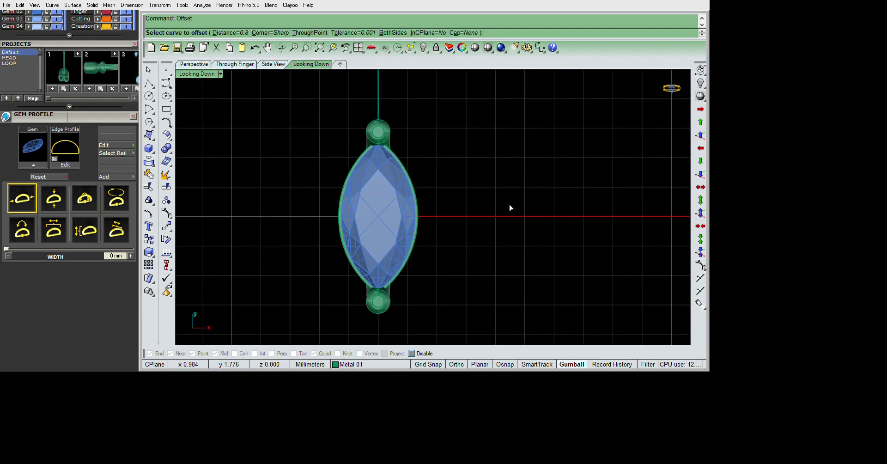
left_click(512, 214)
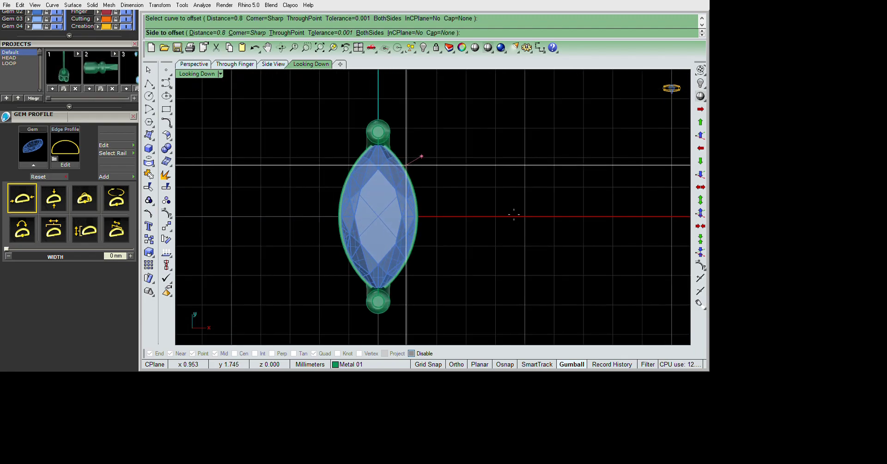
left_click(508, 209)
Remove the gem from the group and hide the link parts, leaving the lens outline
type("emovefromgroup")
key("Return")
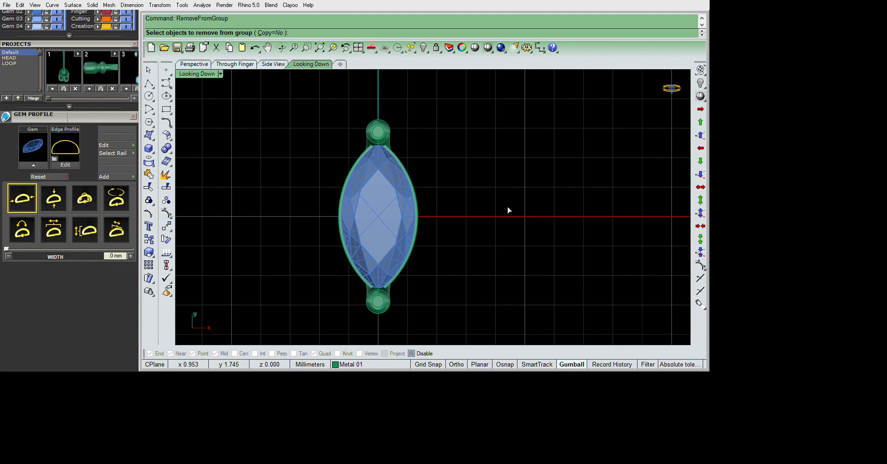
left_click(507, 210)
key("Return")
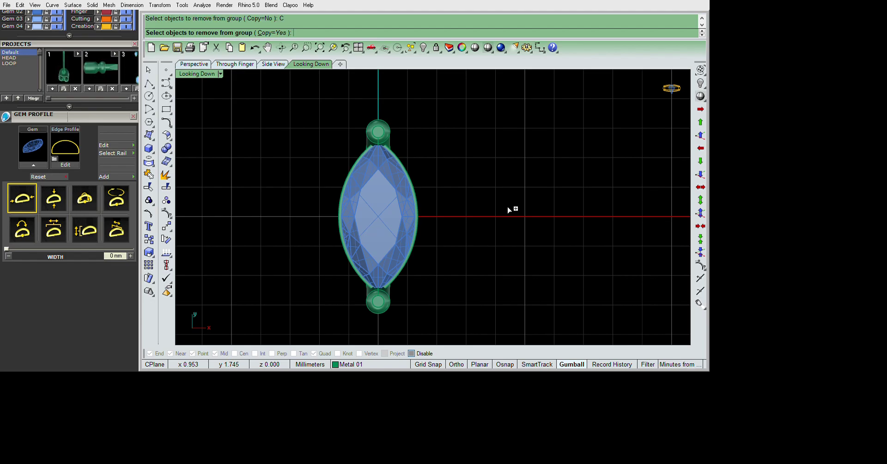
key("Return")
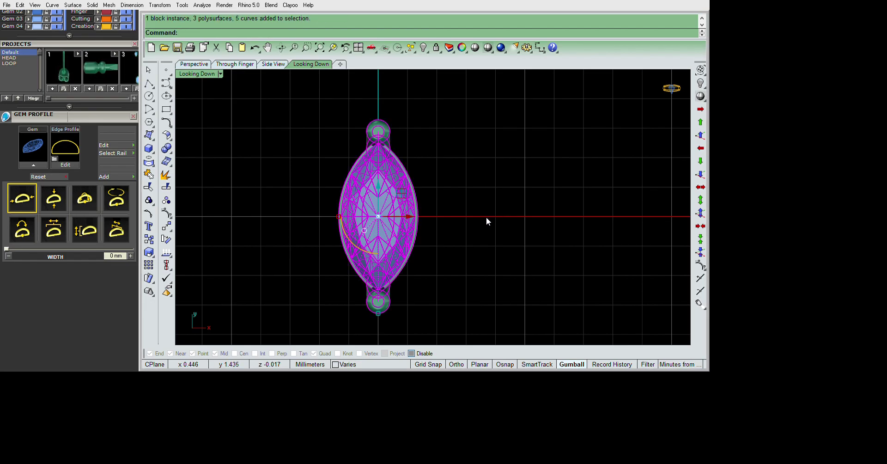
type("h")
key("ctrl+h")
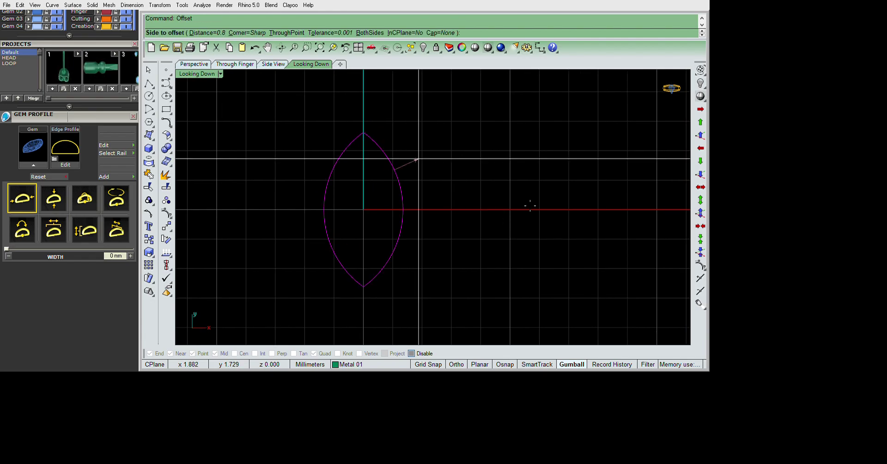
type("2")
Offset the marquise outline 0.8 mm outward, add a 1.2 mm outer offset, and select it
key("Return")
left_click(416, 159)
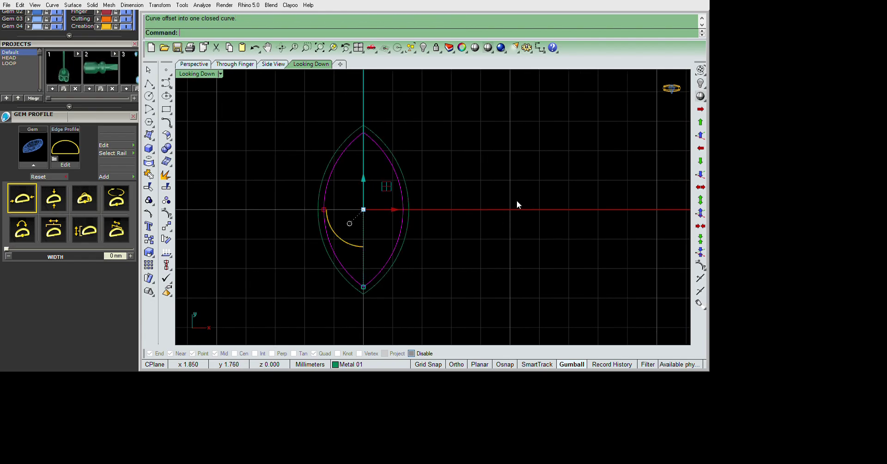
key("Return")
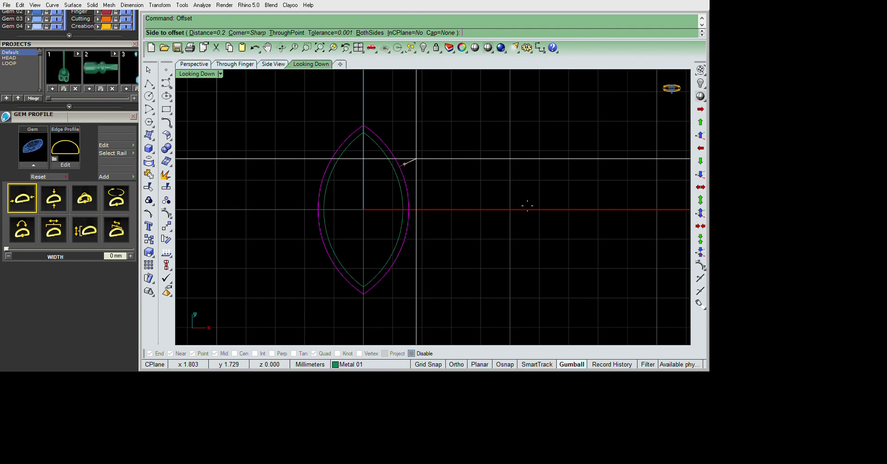
type("12")
key("Return")
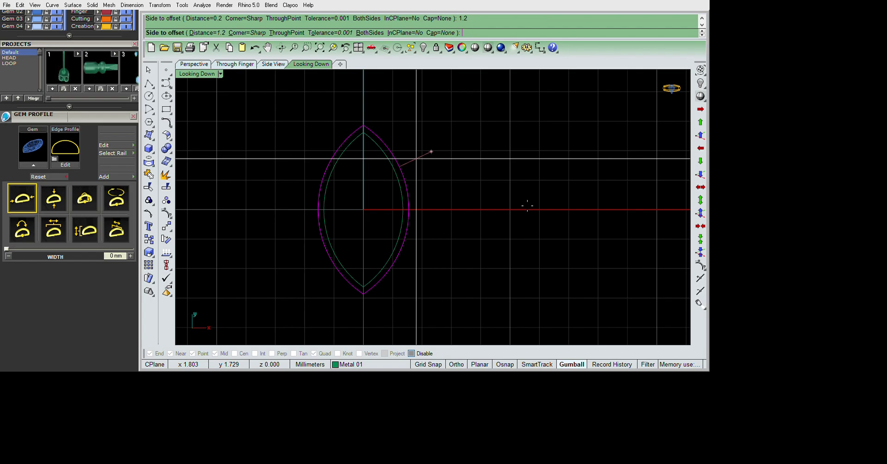
left_click(515, 171)
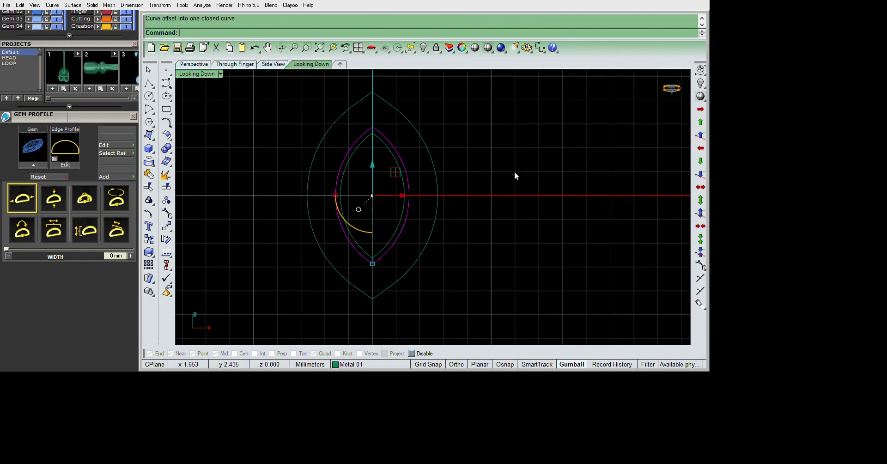
left_click(509, 169)
left_click(433, 160)
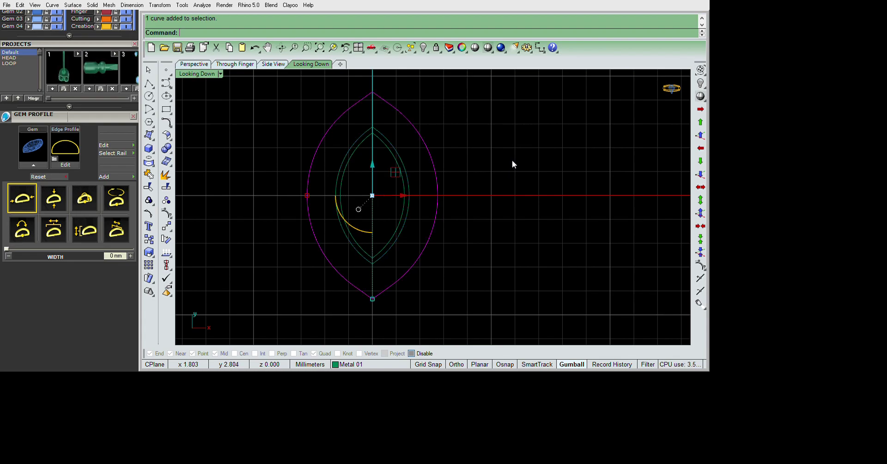
Trace the right half of the marquise outline with a six-point curve from top tip to bottom tip
right_click_drag(577, 188, 553, 198)
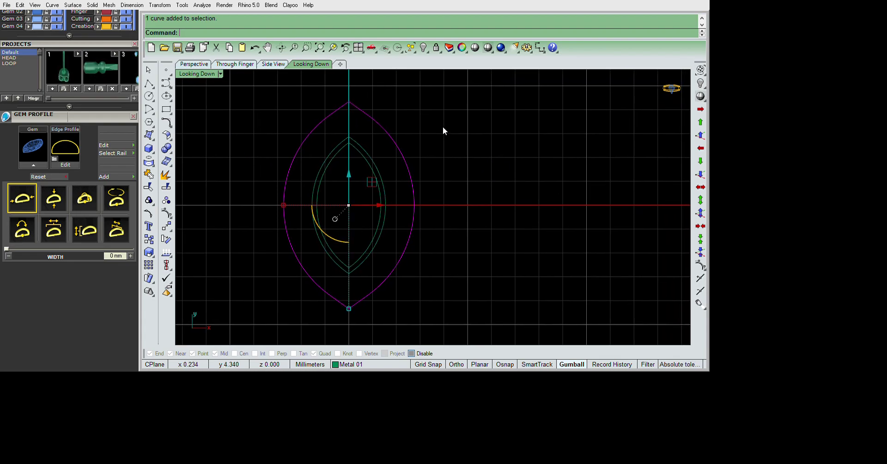
left_click(358, 108)
left_click(383, 128)
left_click(411, 179)
left_click(410, 234)
left_click(378, 287)
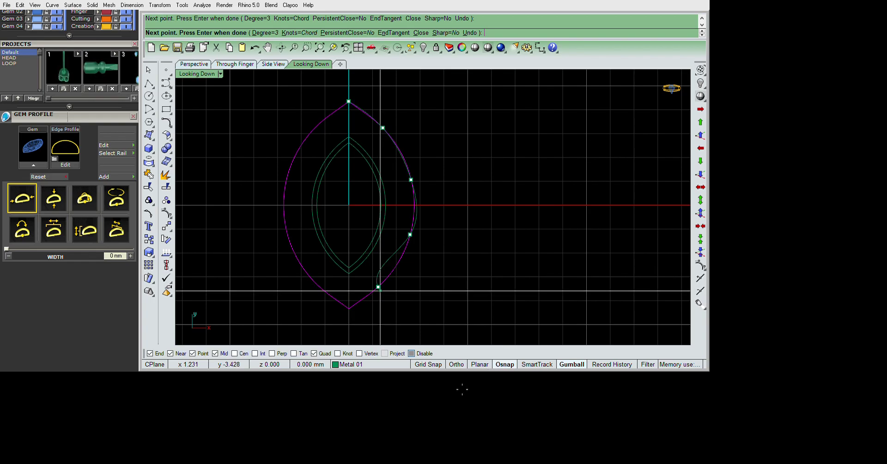
left_click(348, 309)
key("Return")
Mirror the half curve about the vertical axis at 0 and join both halves into one closed outline
type("Mirror")
key("Return")
type("0")
key("Return")
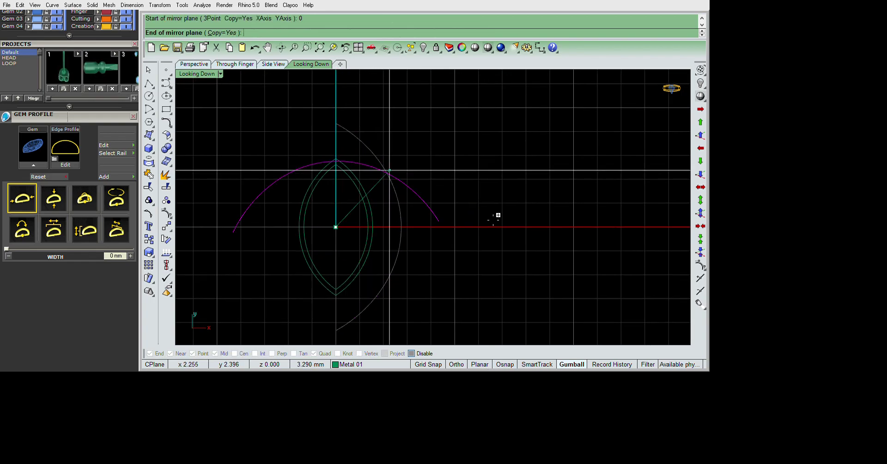
left_click(422, 175, "shift")
left_click(375, 170, "shift")
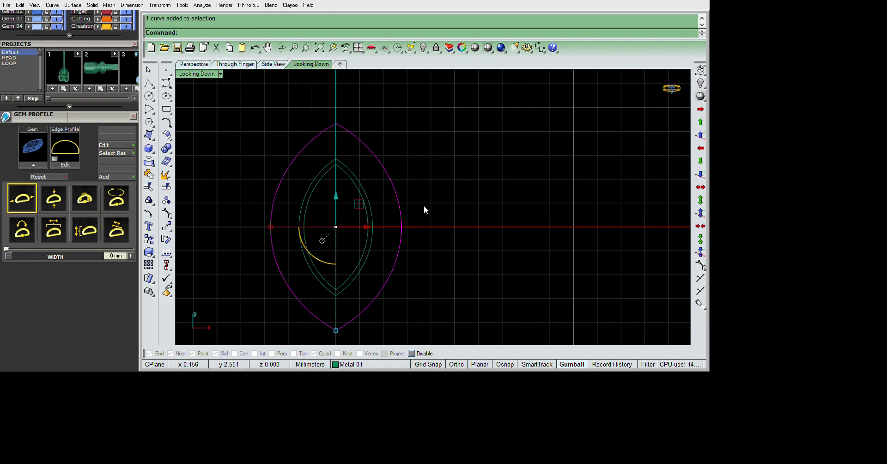
right_click_drag(444, 191, 467, 144)
key("ctrl+j")
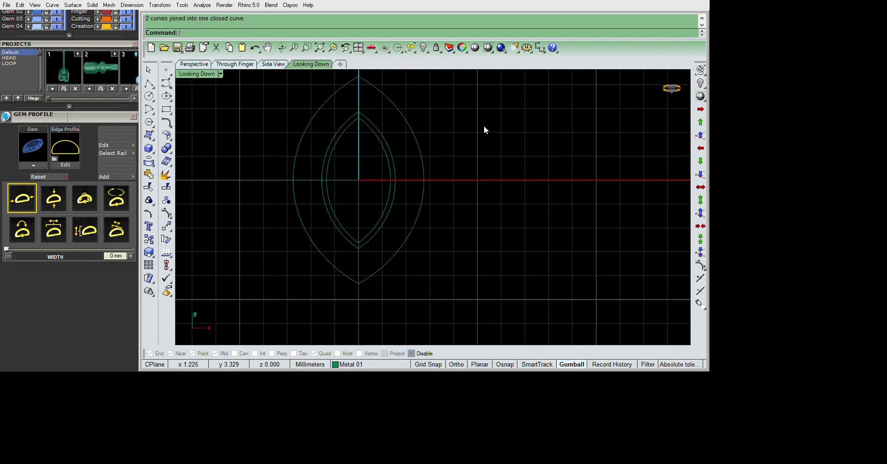
Delete the leftover unwanted curves around the new outline
key("Delete")
key("ctrl+z")
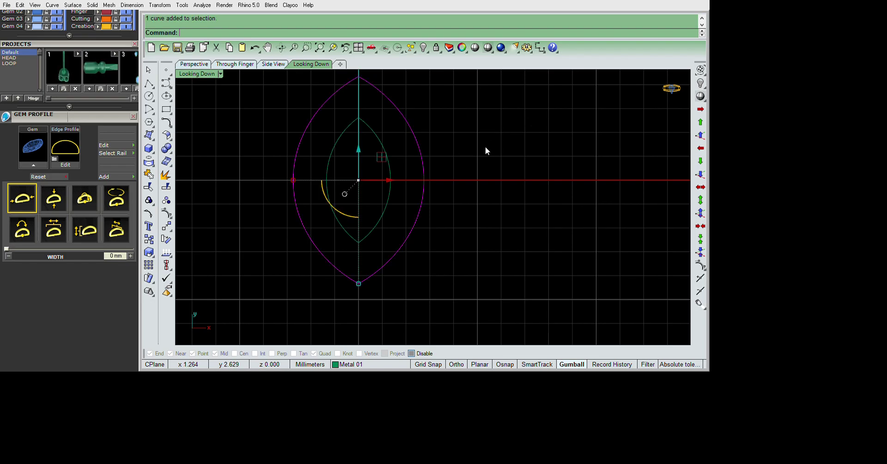
key("Escape")
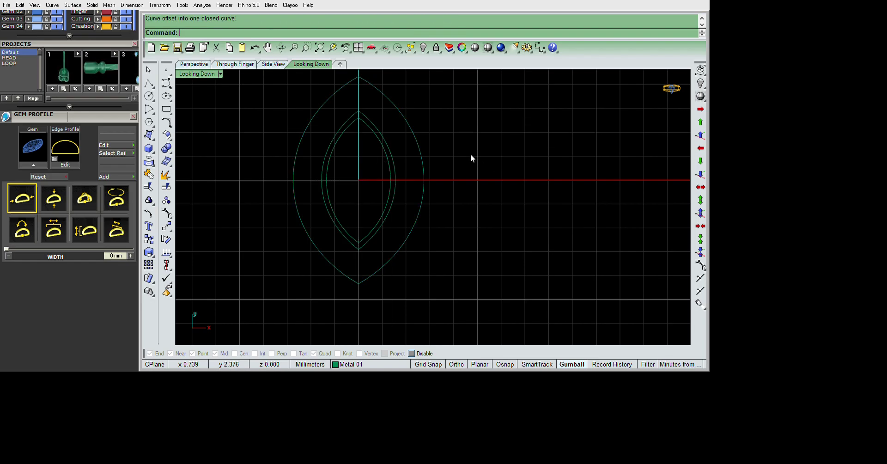
Offset the outer outline 0.6 inward and explode the new inner rail curve
right_click(505, 145)
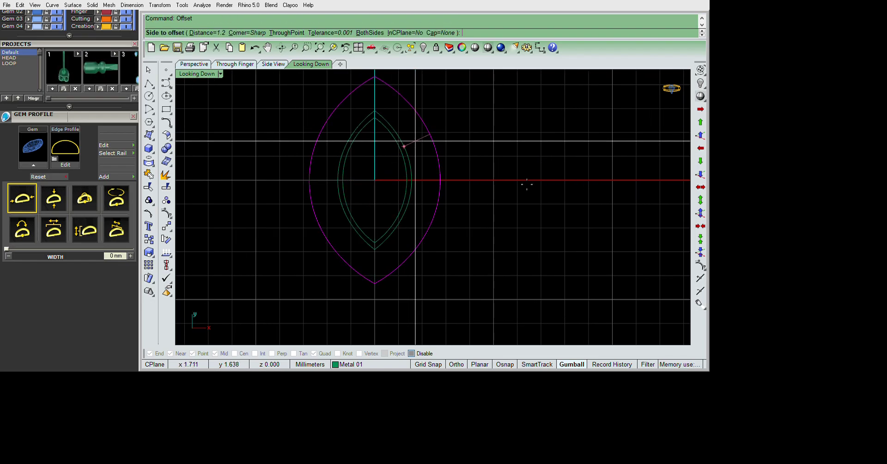
type(".6")
key("Return")
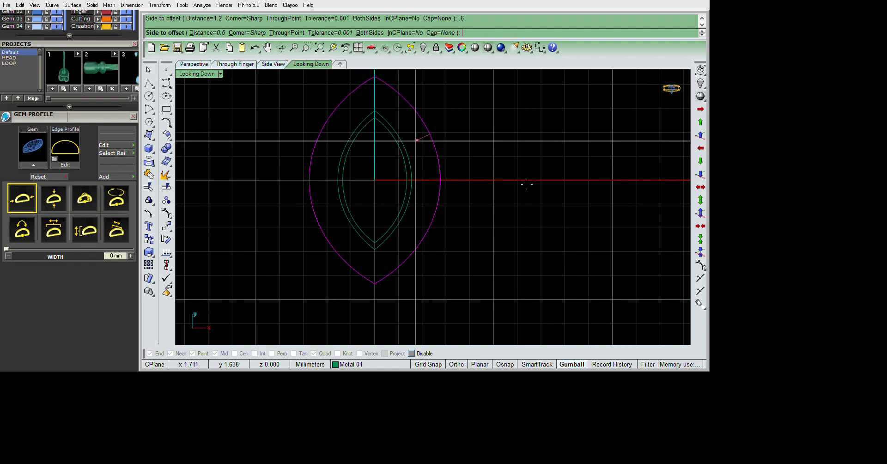
right_click_drag(518, 179, 514, 193)
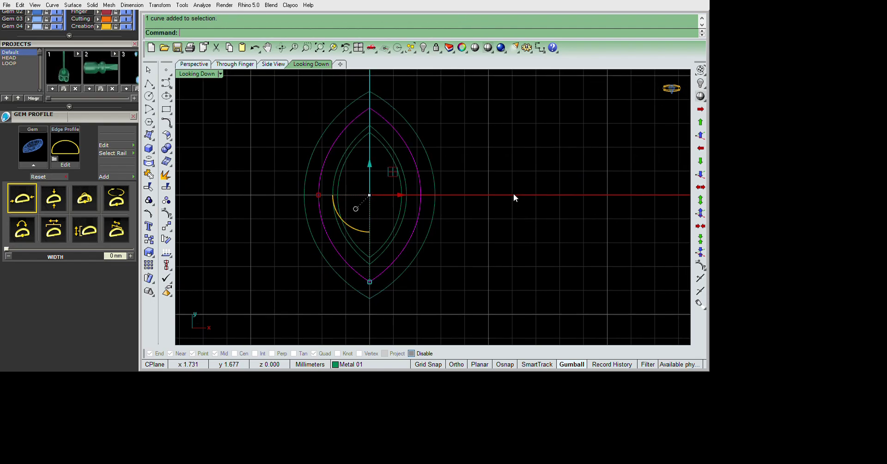
Draw a small circle of size 9 centred on the inner rail's top endpoint
left_click(149, 96)
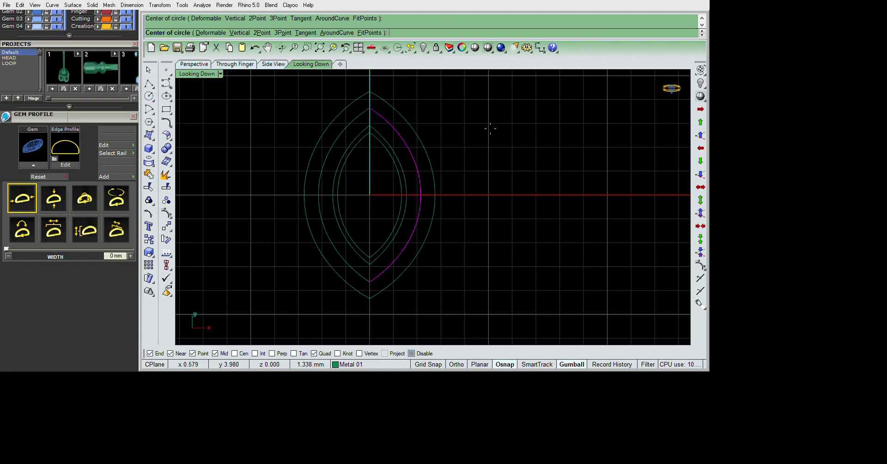
left_click(370, 108)
type("9")
key("Return")
Offset the small circle by 0.15 into a thin ring and select both circles with their centre
right_click_drag(484, 120, 485, 184)
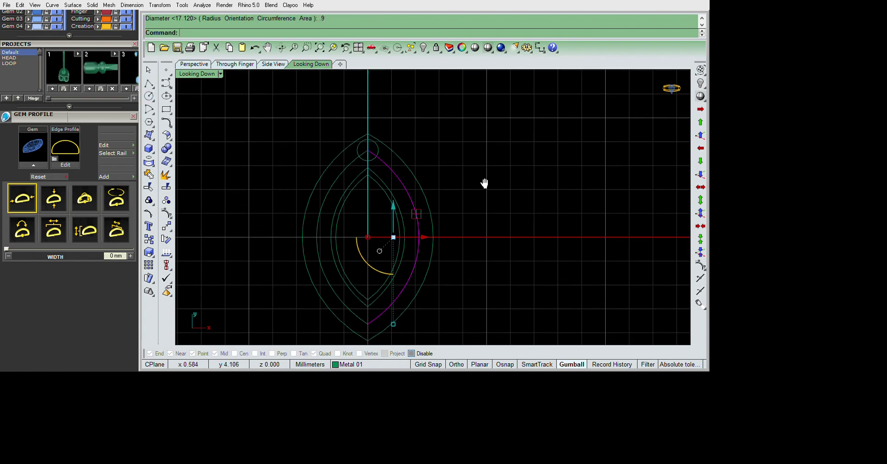
type("offset")
key("Return")
scroll(525, 204, "up", 3)
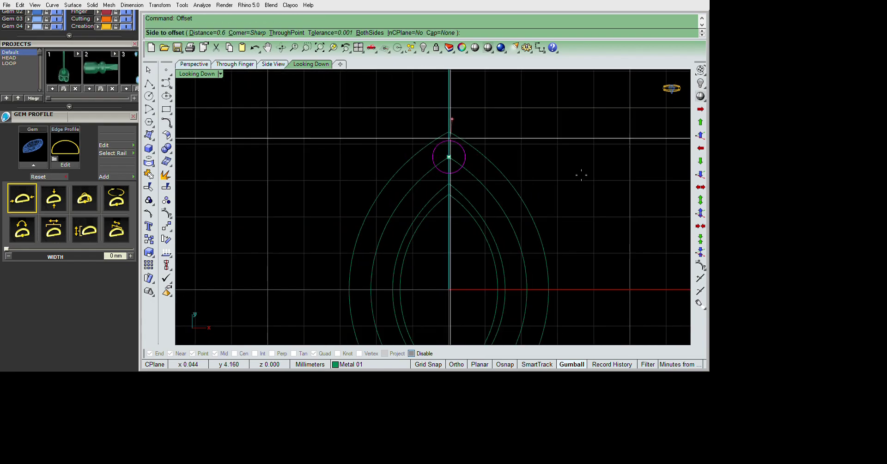
key("Return")
left_click(585, 172)
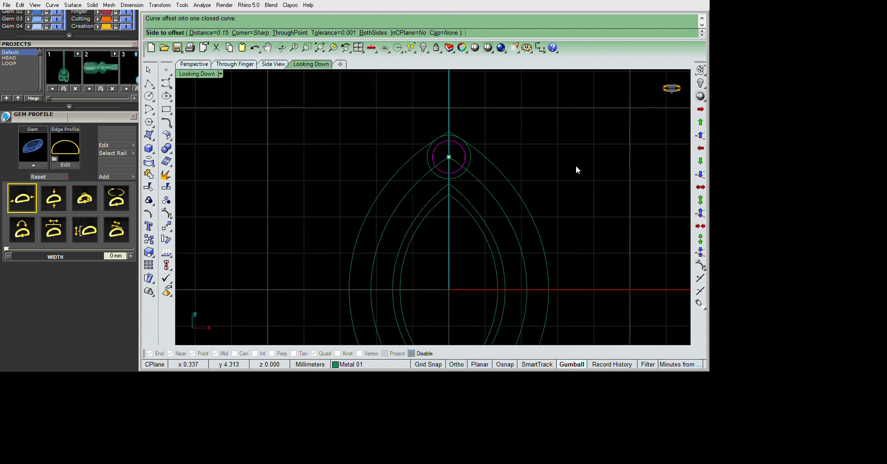
left_click_drag(508, 106, 416, 194)
right_click_drag(632, 245, 595, 215)
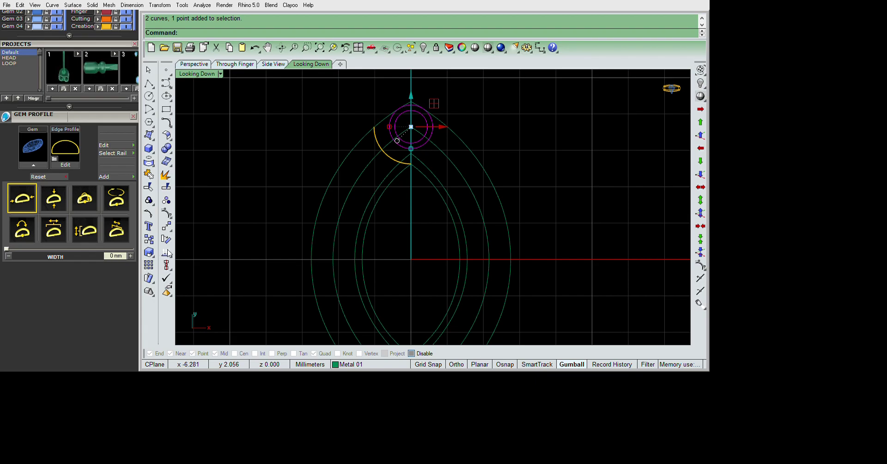
scroll(622, 212, "down", 3)
key("Return")
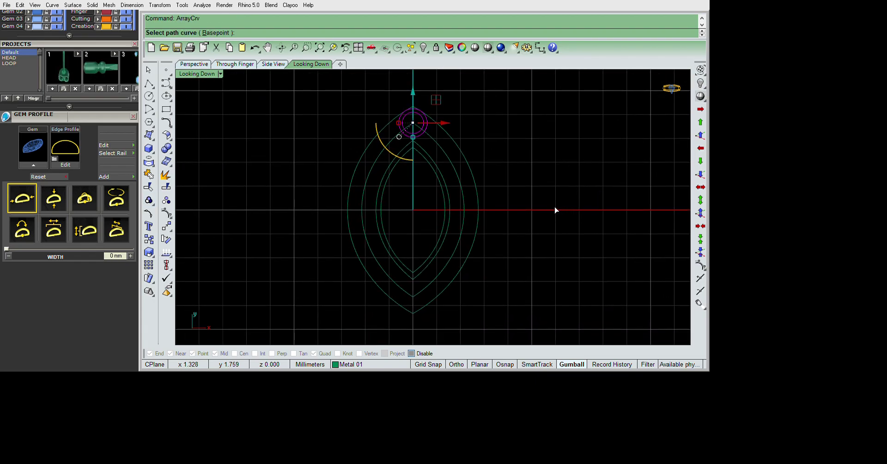
Array the paired stone circles nine times down the right half of the rail
left_click(560, 201)
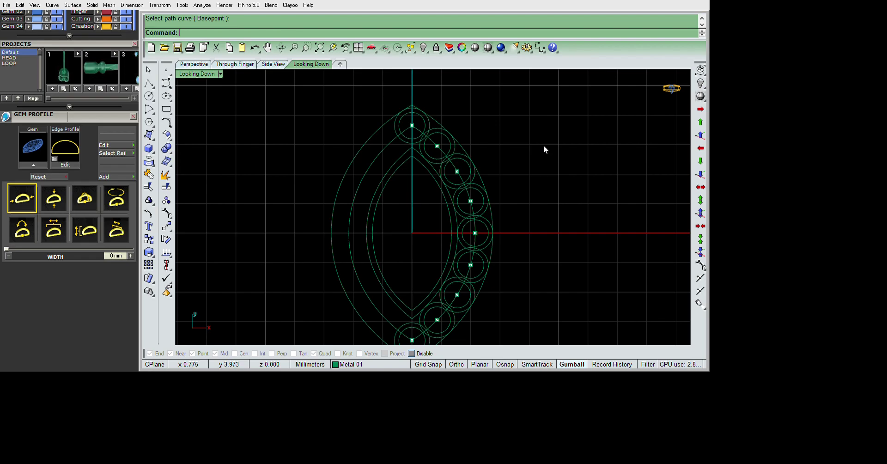
key("F10")
scroll(532, 134, "up", 3)
scroll(509, 129, "up", 3)
Drag the outer outline's bottom control points downward so the curve encloses the circles
left_click_drag(458, 99, 381, 134)
scroll(538, 332, "down", 3)
right_click_drag(537, 330, 512, 268)
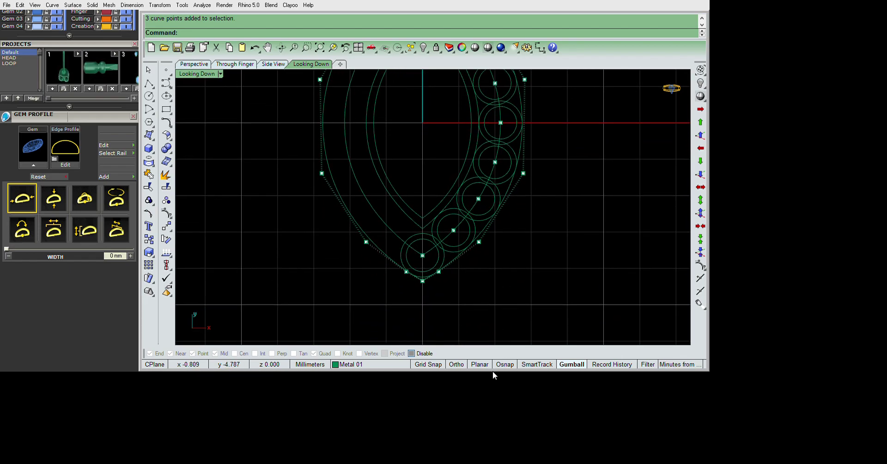
scroll(425, 280, "up", 2)
left_click_drag(527, 356, 527, 363)
scroll(561, 329, "down", 3)
scroll(613, 289, "down", 2)
key("Escape")
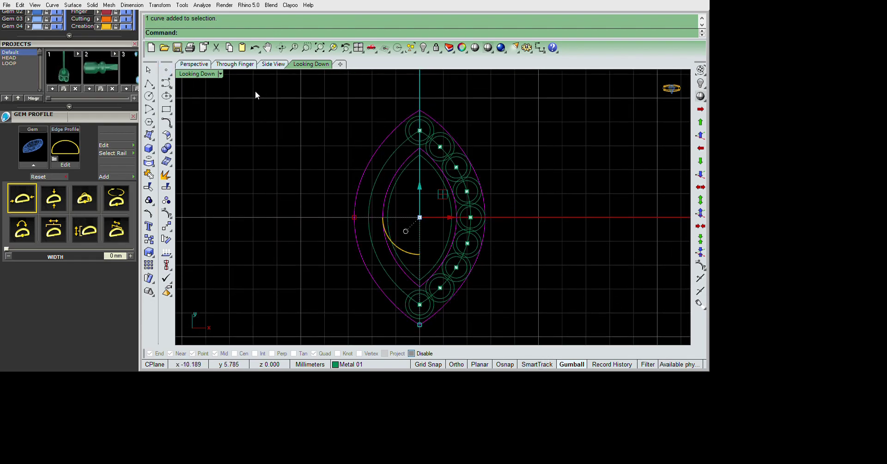
Clear the selection and window-select the seven middle stone circles
key("ctrl+m")
key("ctrl+m")
key("Escape")
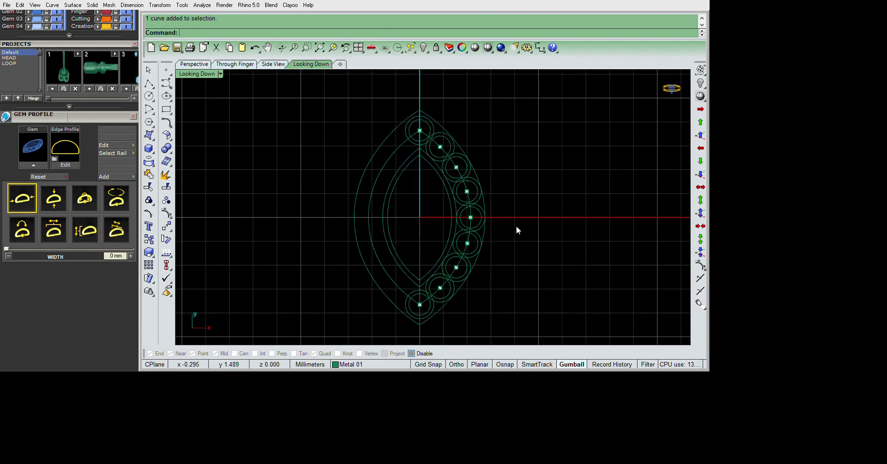
left_click_drag(421, 96, 506, 301)
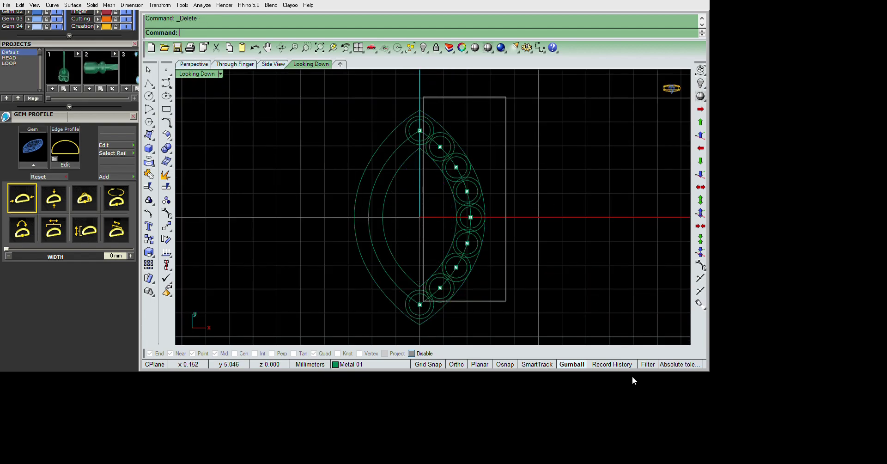
Add the end stone circles to the selection and group all the circles with g
left_click_drag(471, 405, 582, 364, "shift")
left_click_drag(421, 250, 562, 105, "shift")
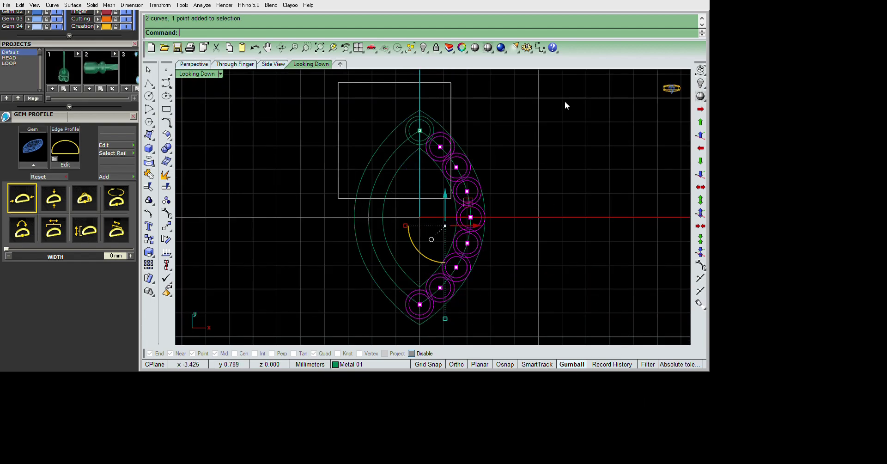
right_click_drag(551, 169, 510, 174)
type("g")
key("Return")
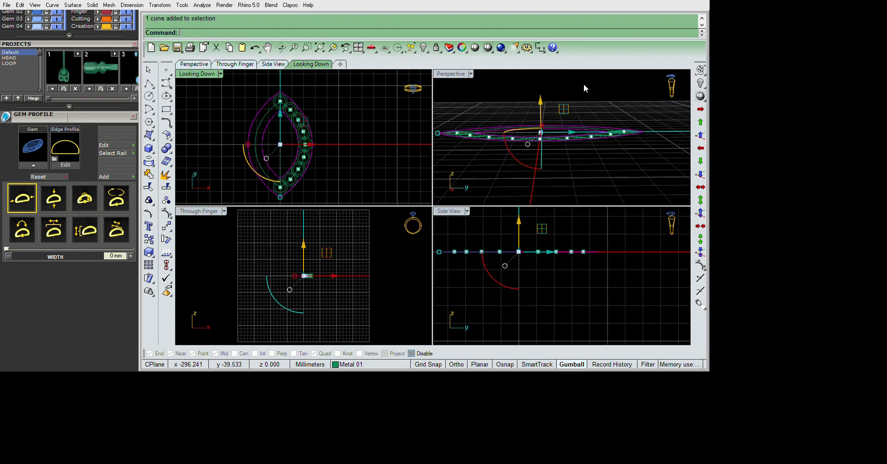
Explode the rail curves and extrude the outlines 1.4 mm downward as a solid frame
mouse_move(565, 98)
right_mouse_down()
mouse_move(570, 272)
mouse_move(595, 253)
mouse_move(625, 279)
mouse_move(629, 207)
right_mouse_up()
key("ctrl+e")
type("e")
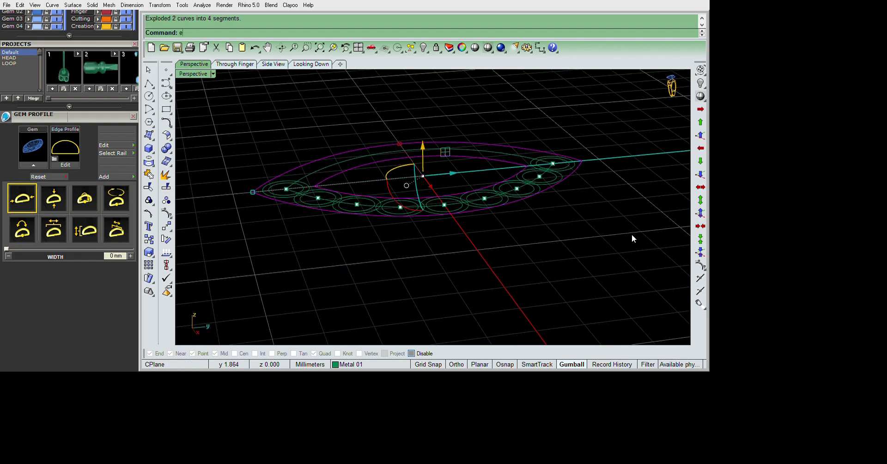
key("Return")
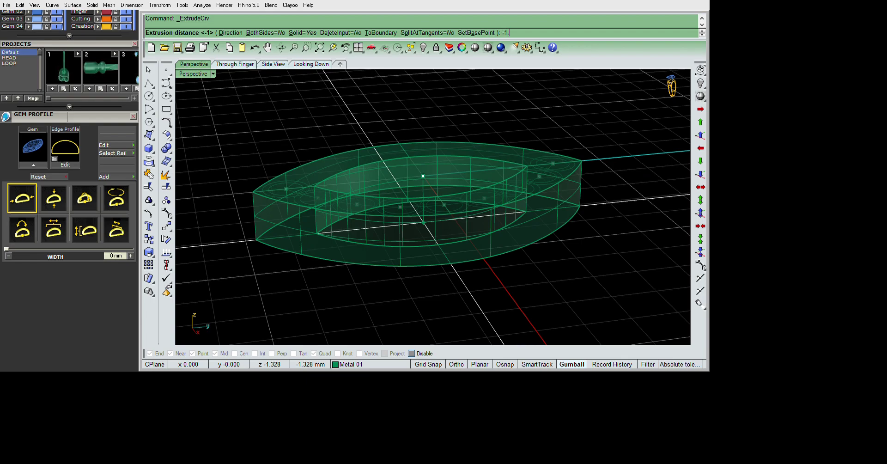
key("Return")
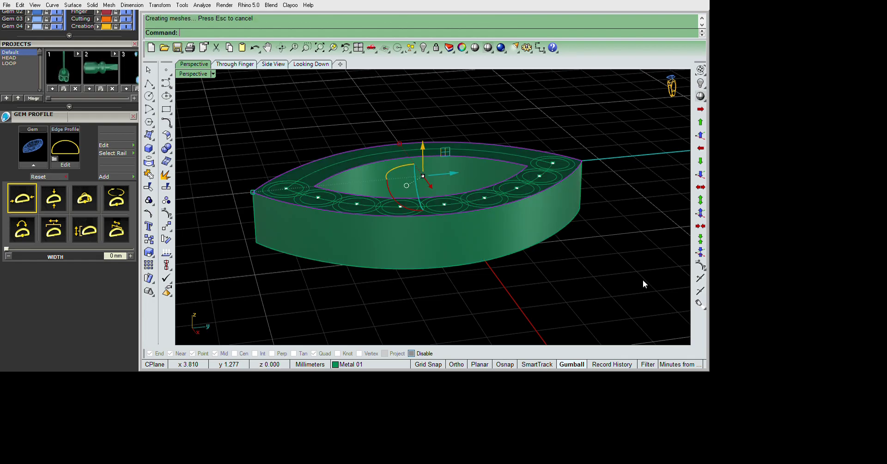
key("Return")
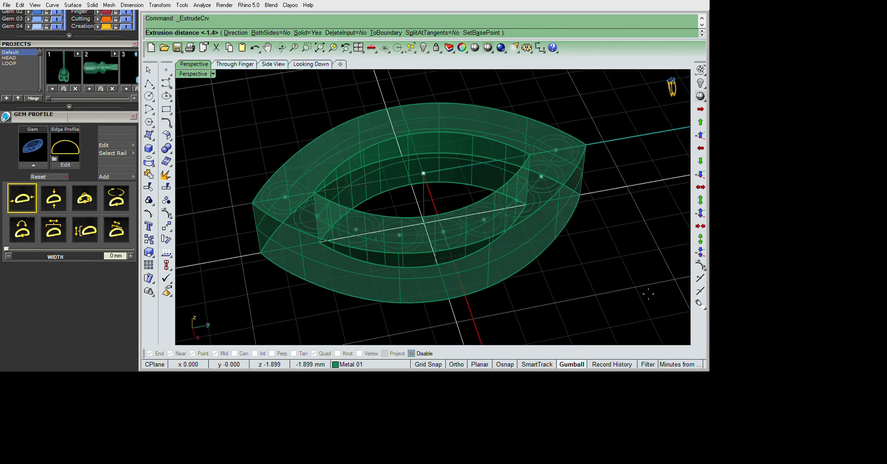
key("Return")
Select the solid band and preview a 1 mm round gem at its top tip
mouse_move(659, 297)
right_mouse_down()
mouse_move(624, 311)
mouse_move(651, 275)
right_mouse_up()
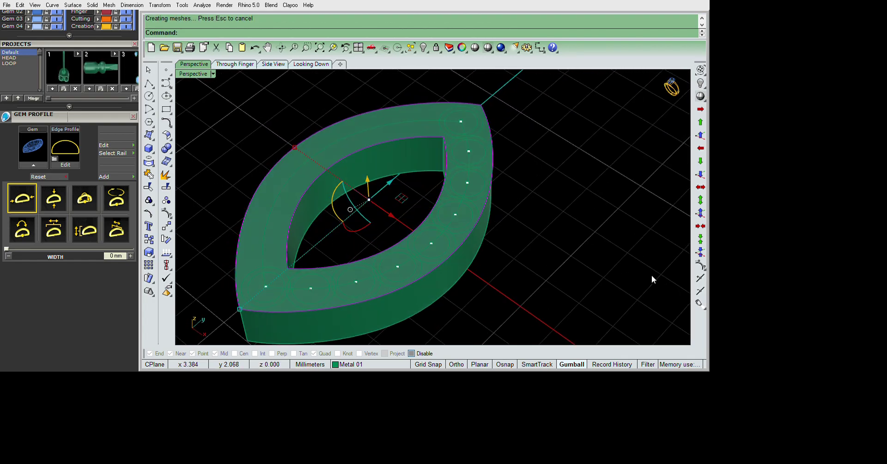
right_click_drag(605, 244, 518, 168)
key("ctrl+a")
right_click(530, 184)
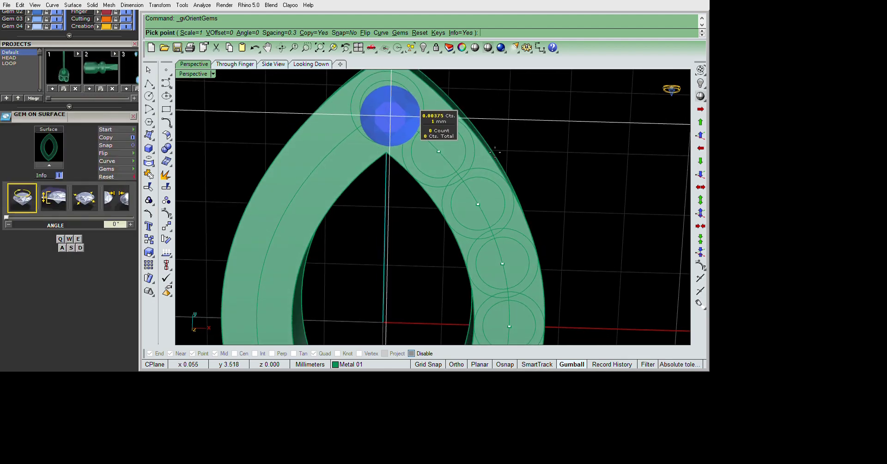
Place a 0.9-scale round gem on the frame surface at its top
key("Escape")
type("Q")
key("Return")
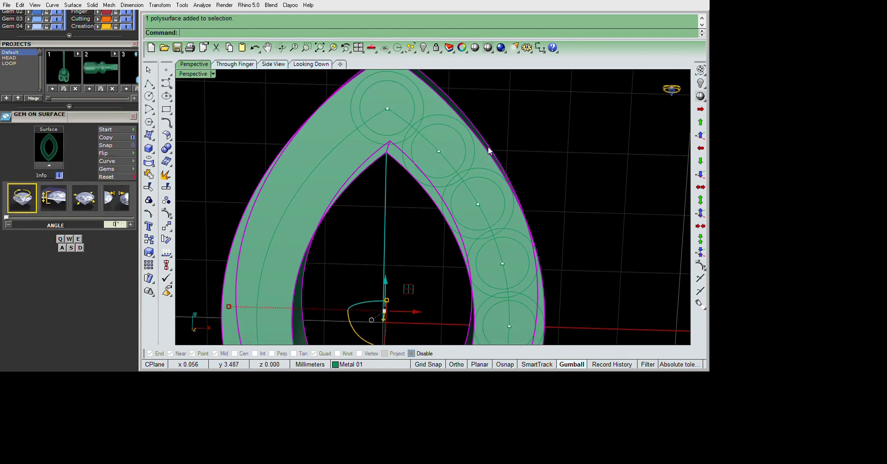
scroll(495, 154, "down", 1)
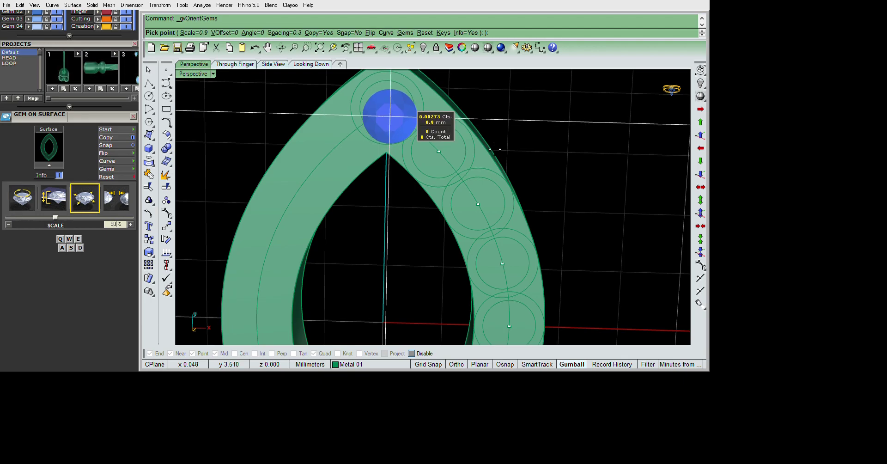
left_click(498, 146)
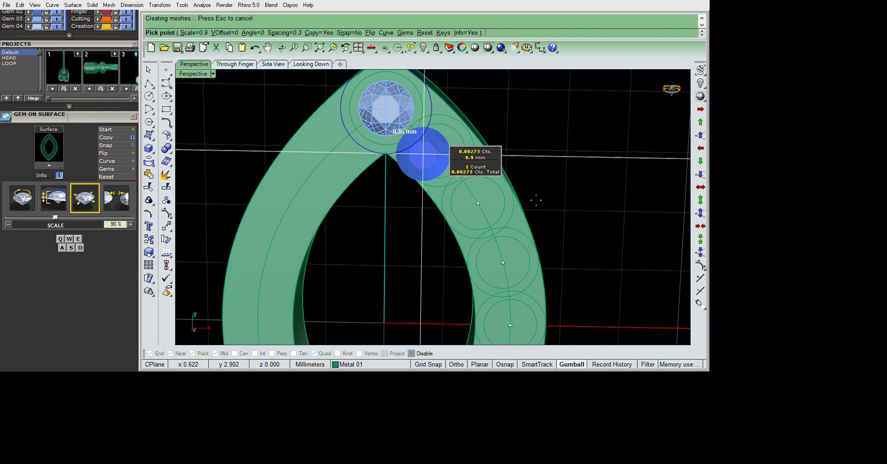
key("Return")
Array the gem along the path curve down the right side and select the right-side gems
type("a")
key("Return")
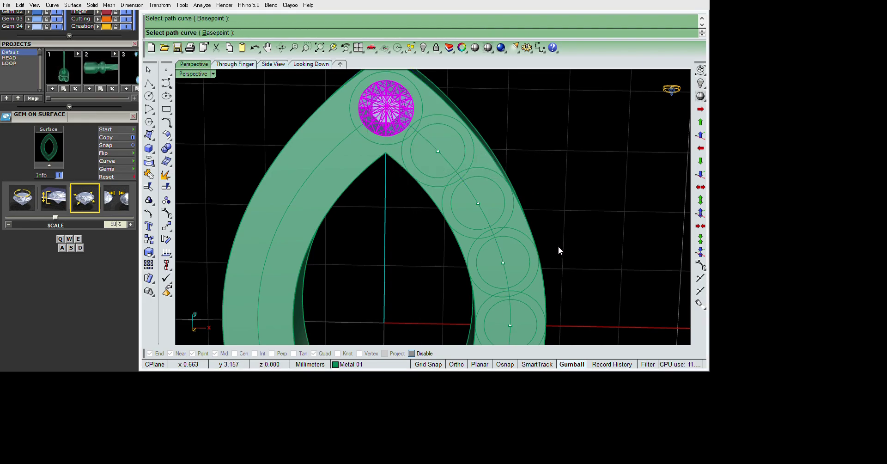
left_click_drag(431, 295, 513, 112)
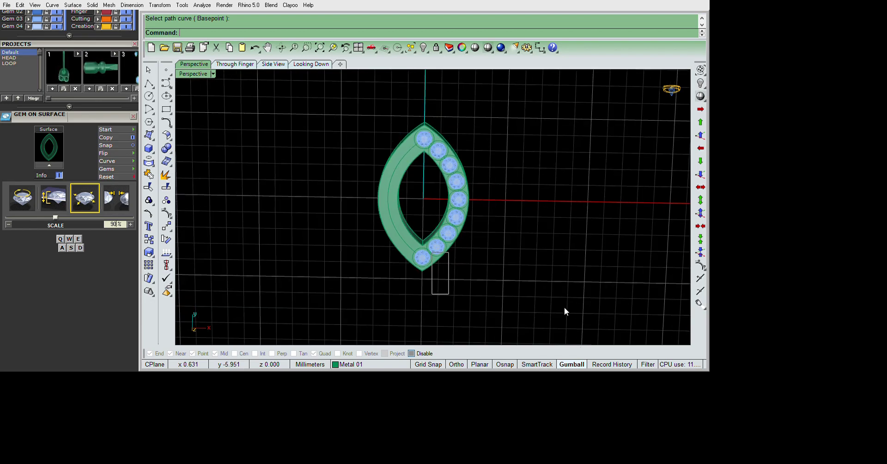
scroll(568, 189, "up", 2)
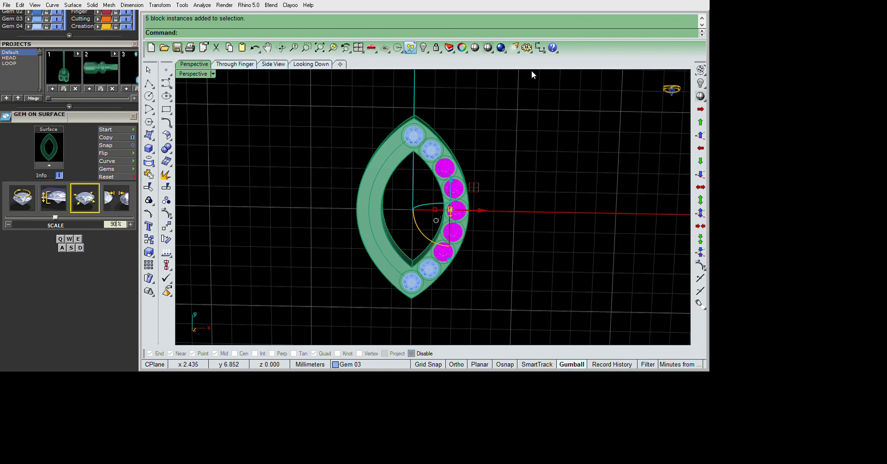
left_click_drag(397, 116, 526, 174, "shift")
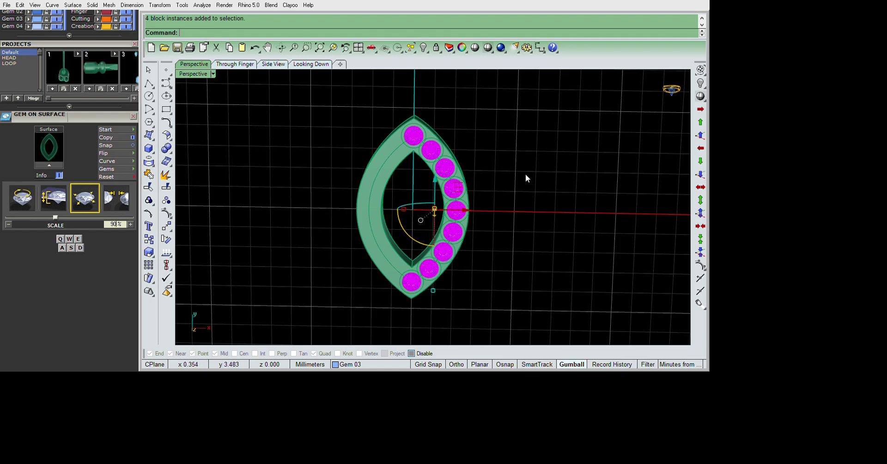
left_click_drag(400, 270, 515, 355, "ctrl")
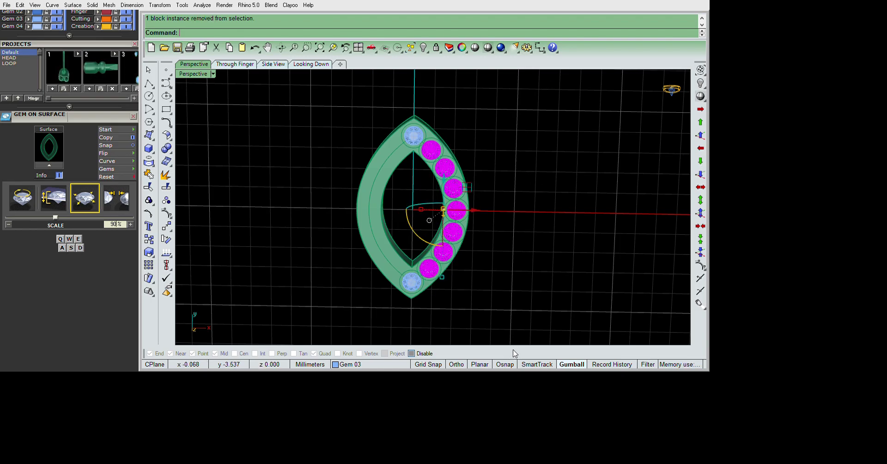
Mirror the selected gems across the centre line at 0 onto the left side
type("mi")
key("Return")
type("0")
key("Return")
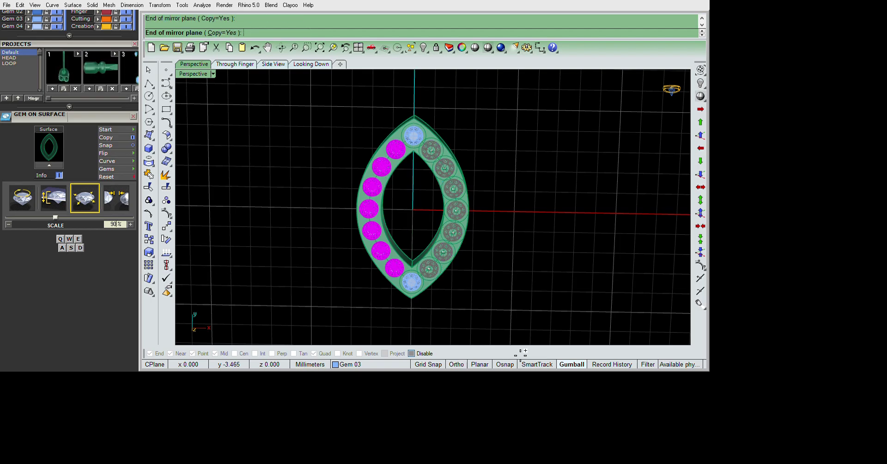
key("Return")
Select the top and left-side gems and orbit the ring to check their placement
left_click_drag(401, 121, 510, 309, "shift")
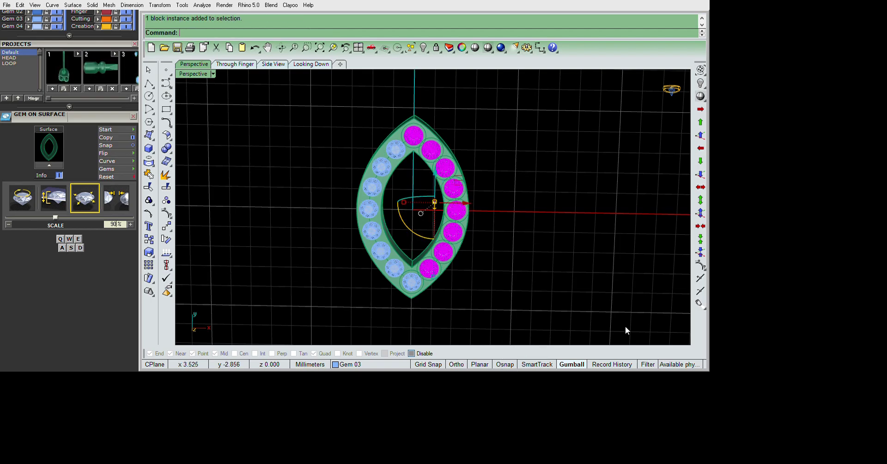
key("ctrl+a")
right_click_drag(675, 231, 611, 52)
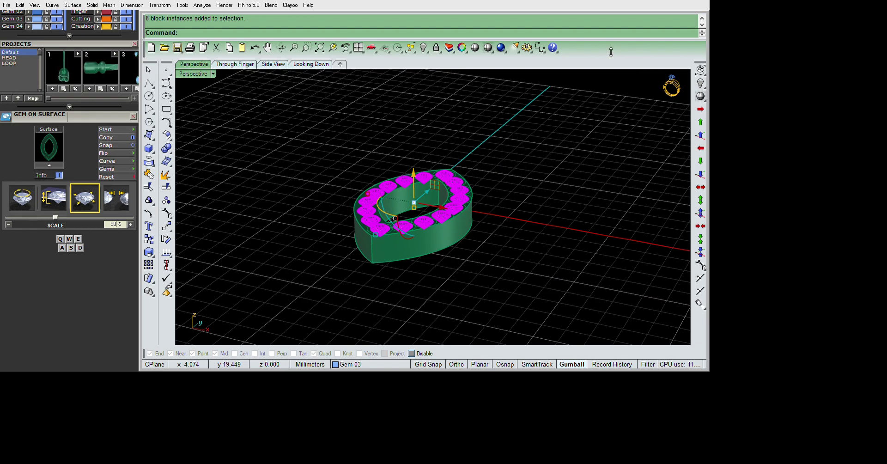
right_click_drag(612, 253, 536, 273)
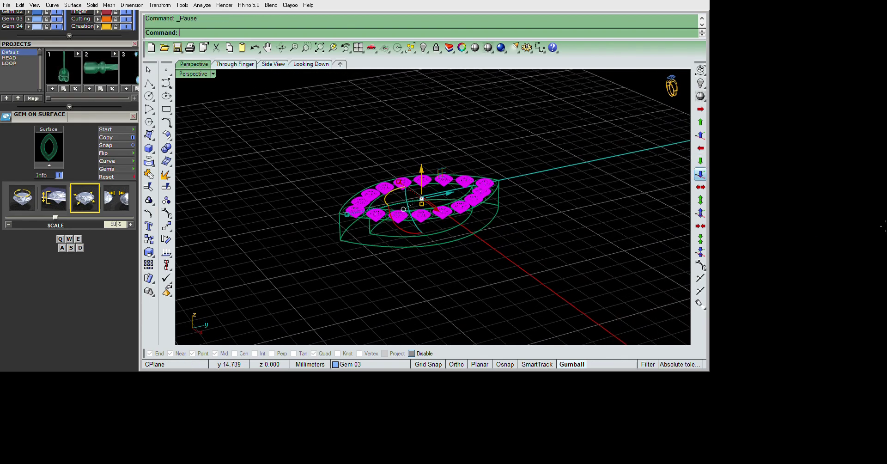
scroll(596, 272, "up", 3)
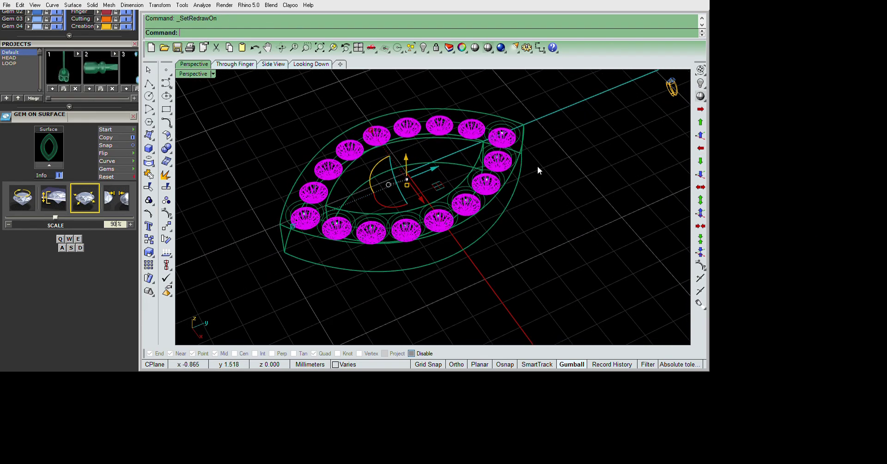
scroll(548, 199, "down", 3)
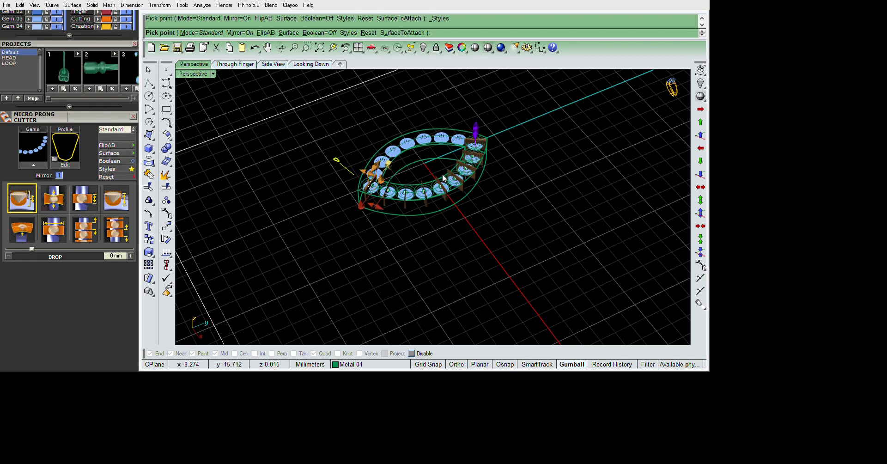
Commit the previewed micro prong cutters on the stones
right_click_drag(432, 139, 527, 289)
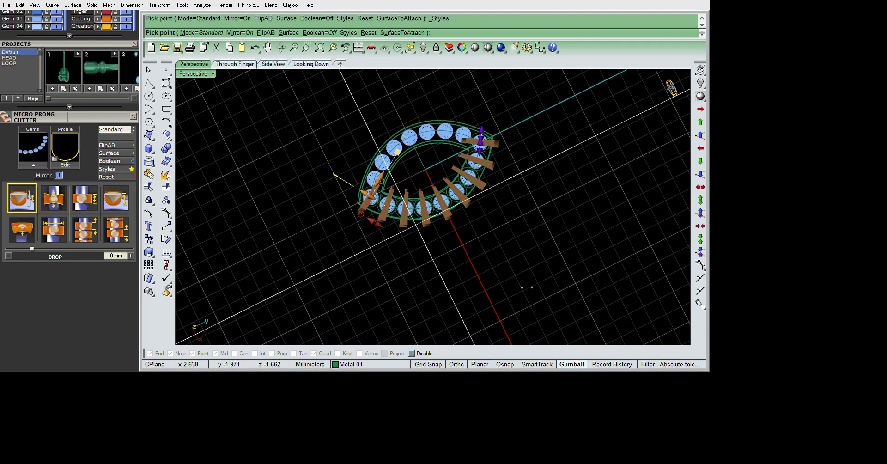
right_click_drag(527, 289, 525, 280)
right_click(518, 272)
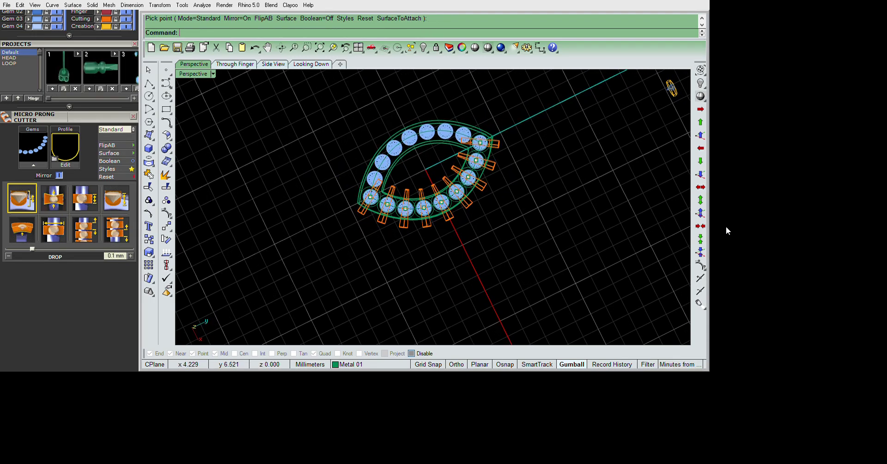
Rerun Micro Prong Cutter on the right-side gems using the Middle prong style
left_click_drag(467, 108, 370, 182, "ctrl")
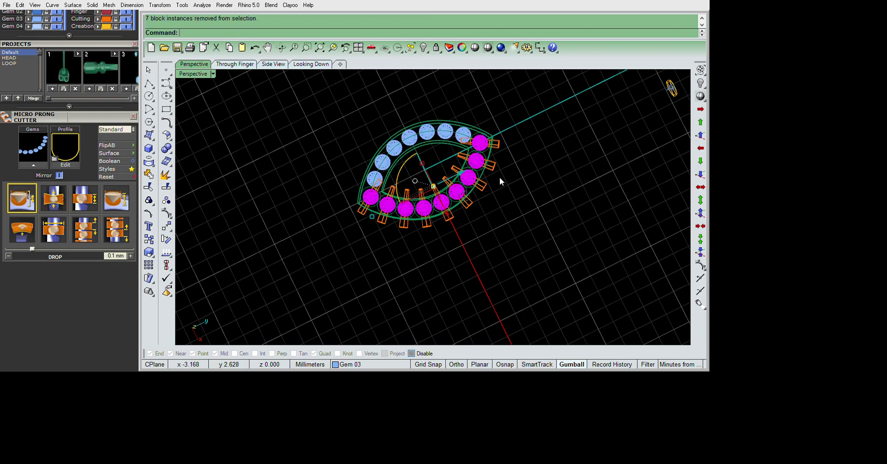
left_click(108, 206)
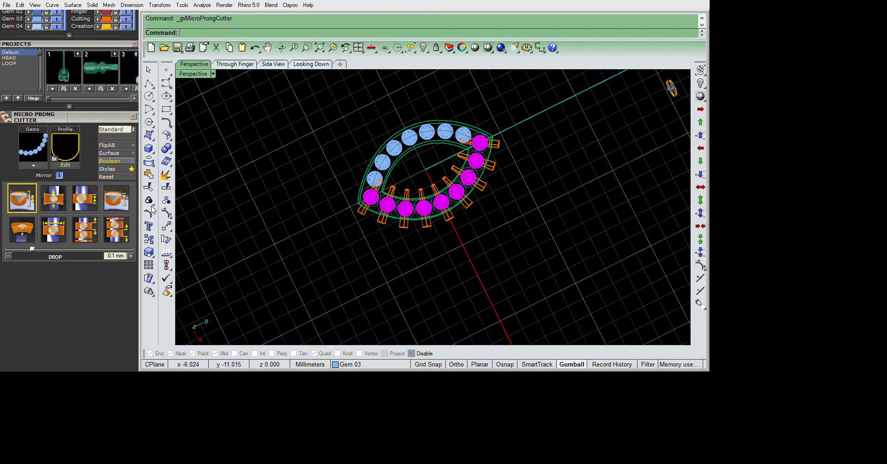
left_click(111, 168)
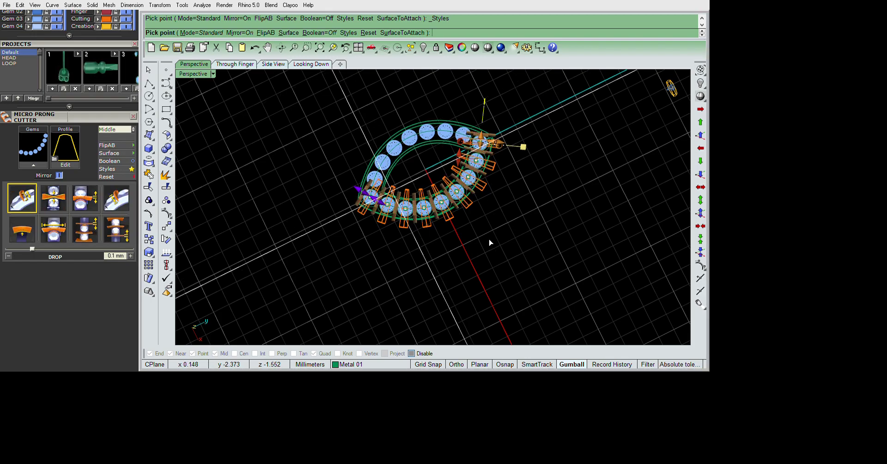
key("Return")
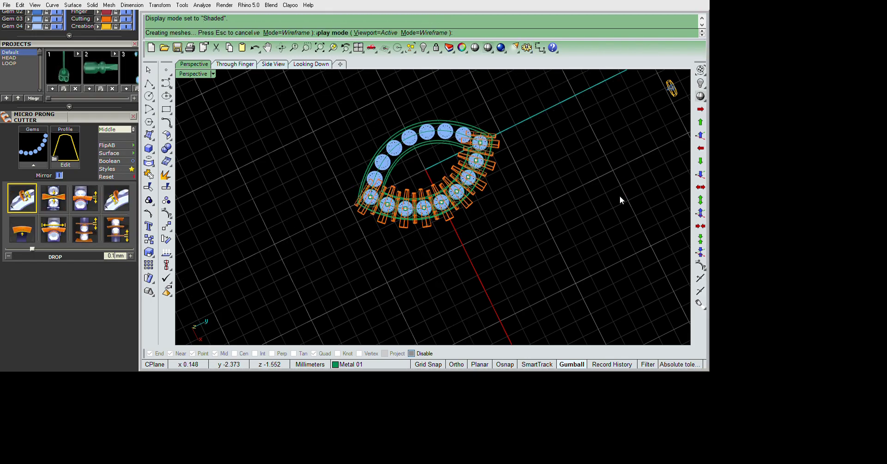
scroll(584, 175, "up", 3)
scroll(569, 190, "up", 3)
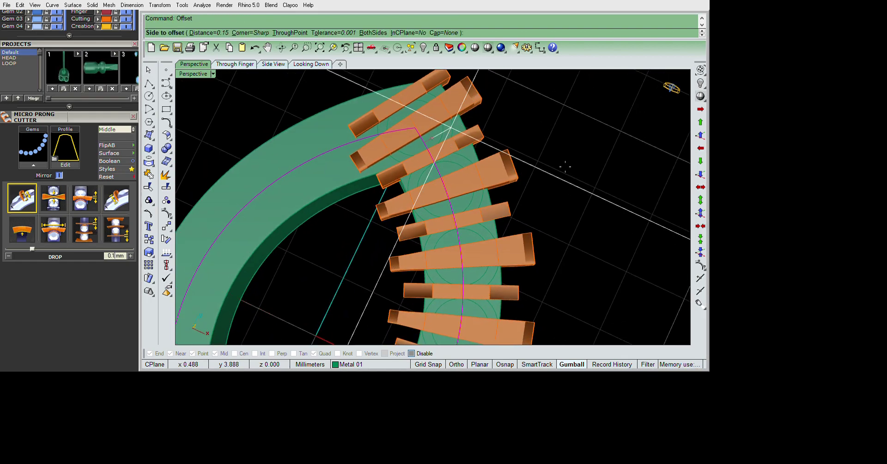
Offset a curve beside the stone line and extrude its segments 3 mm both ways as a solid
left_click(430, 136)
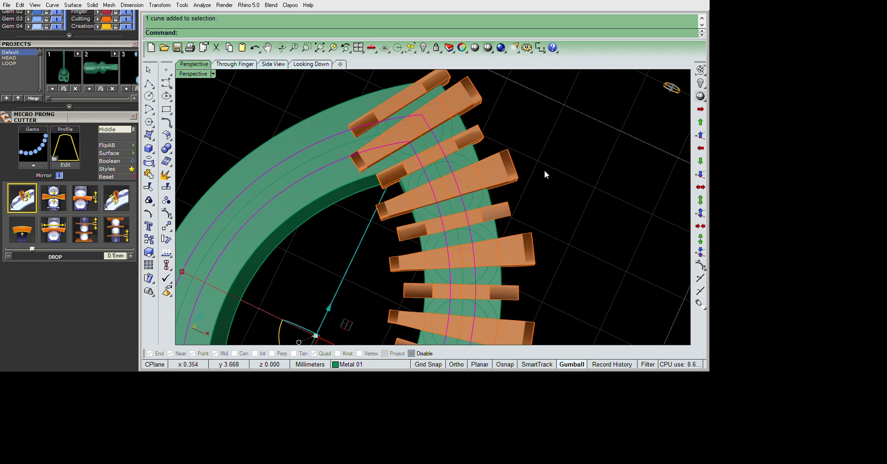
scroll(544, 170, "down", 5)
right_click_drag(572, 211, 509, 149)
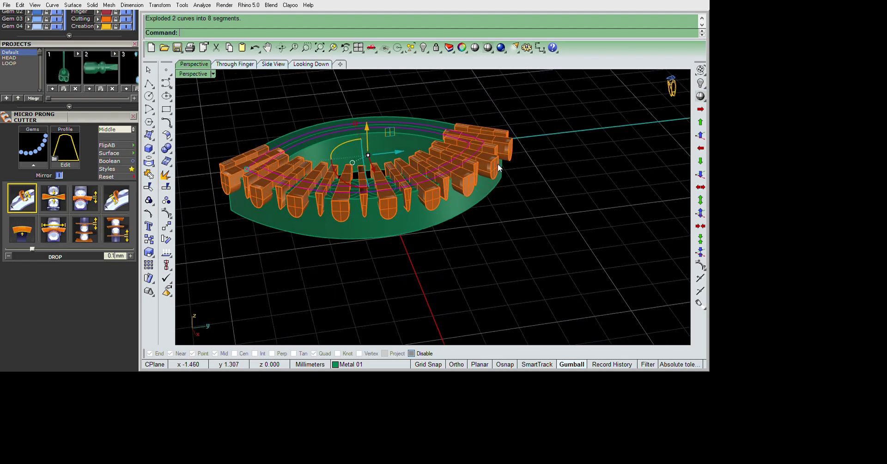
type("B")
key("Return")
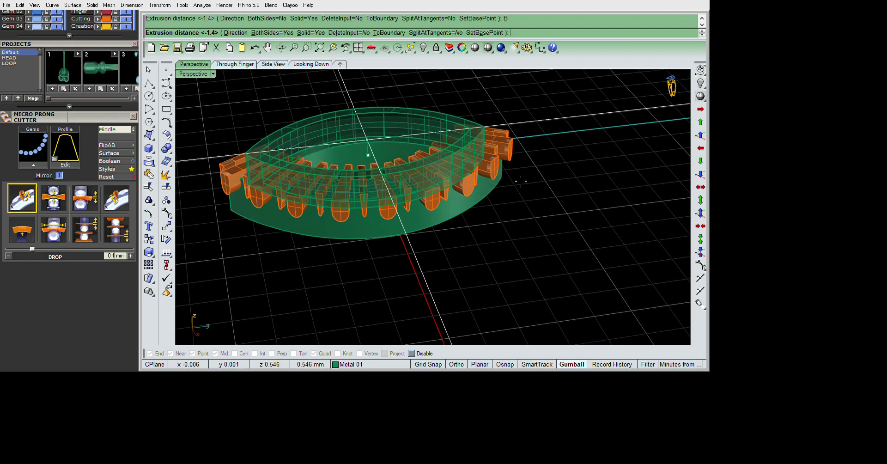
key("Return")
mouse_move(514, 174)
right_mouse_down()
mouse_move(579, 271)
mouse_move(618, 213)
mouse_move(594, 179)
right_mouse_up()
Delete the leftover helper objects and select the extruded band
key("Delete")
left_click(393, 119)
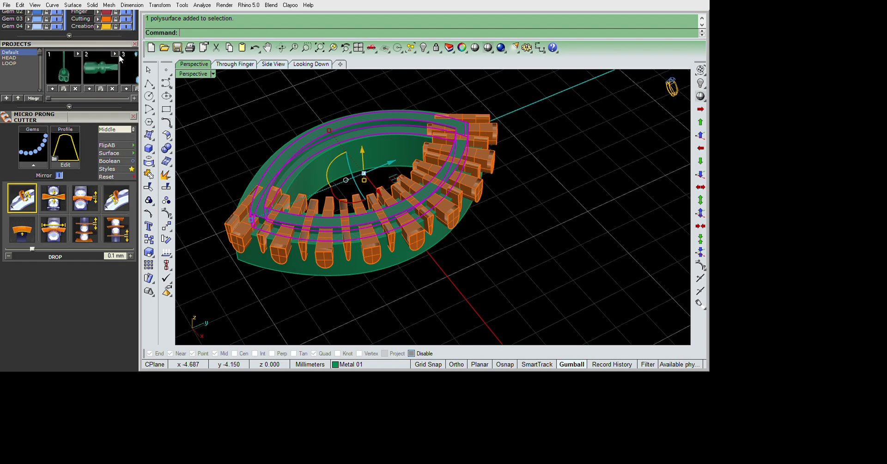
scroll(129, 69, "up", 3)
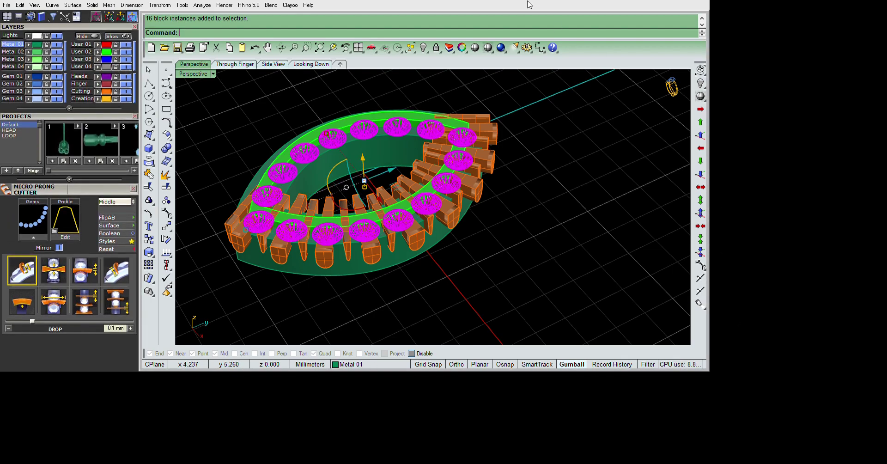
In wireframe, set the gem cutter girdle width to 60% and lower depth to -421%
key("ctrl+alt+w")
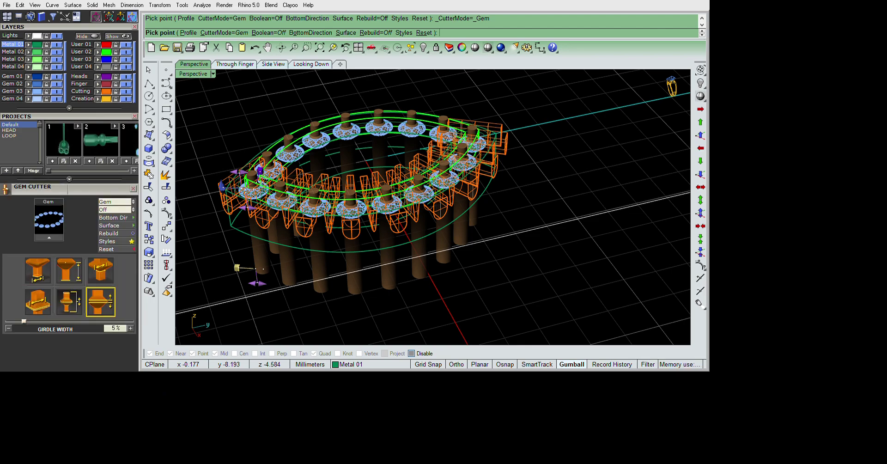
type("60")
key("Return")
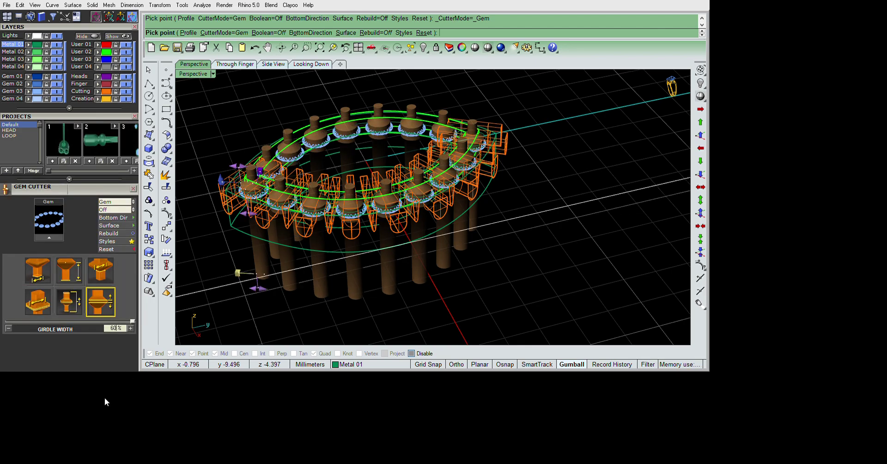
mouse_move(525, 312)
right_mouse_down()
mouse_move(509, 248)
mouse_move(436, 227)
right_mouse_up()
scroll(435, 226, "up", 3)
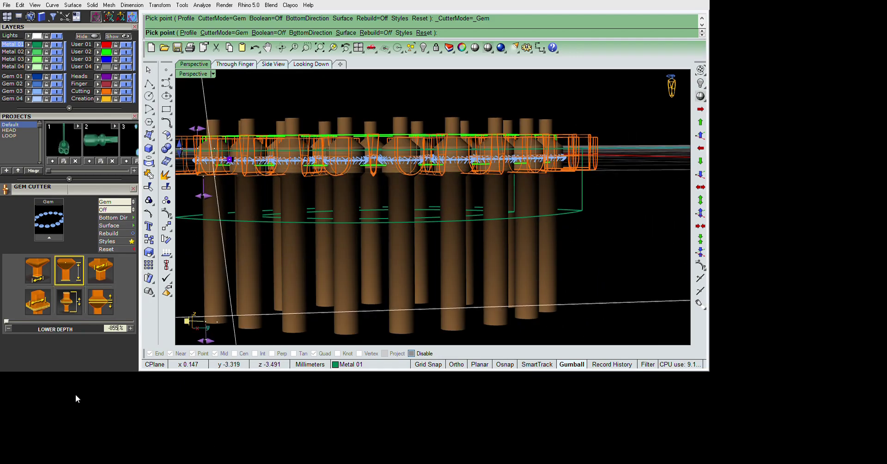
type("-421")
key("Return")
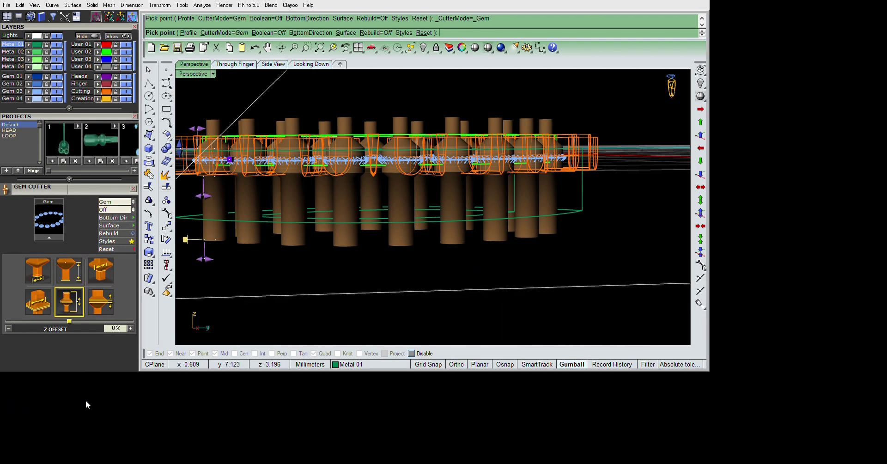
Raise the cutters' Z offset to about 47% and lower depth to about -139%, then create them
left_click_drag(101, 398, 160, 384)
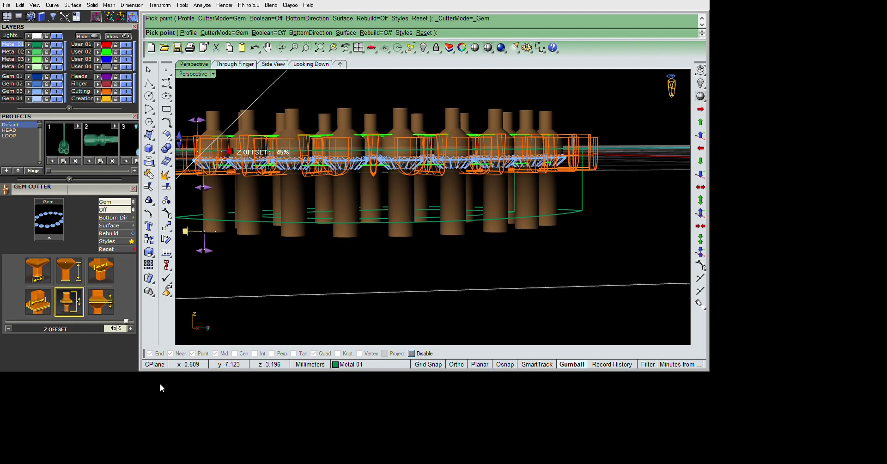
right_click_drag(626, 262, 559, 282)
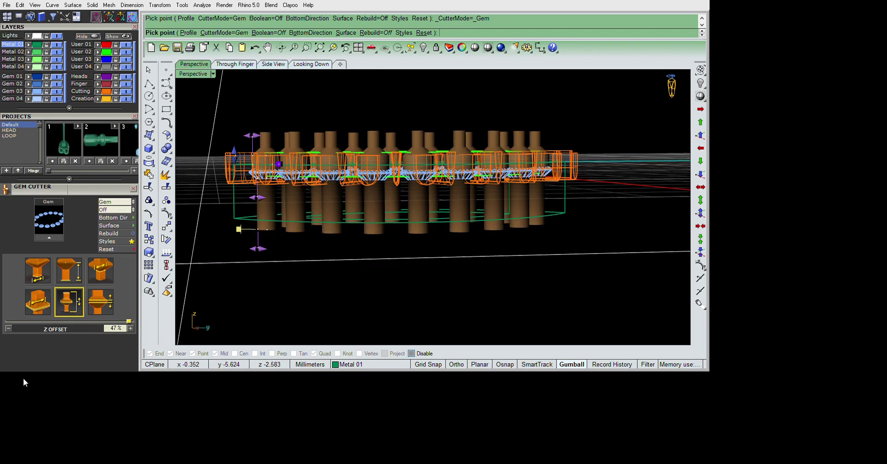
left_click_drag(50, 406, 122, 395)
key("Return")
right_click_drag(509, 149, 558, 188)
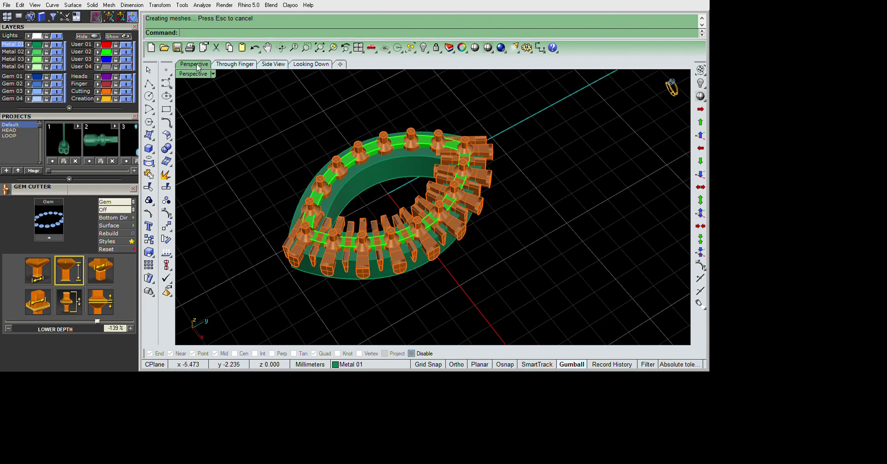
In the top view, remove one stray bar cutter from its group and delete it
key("ctrl+F1")
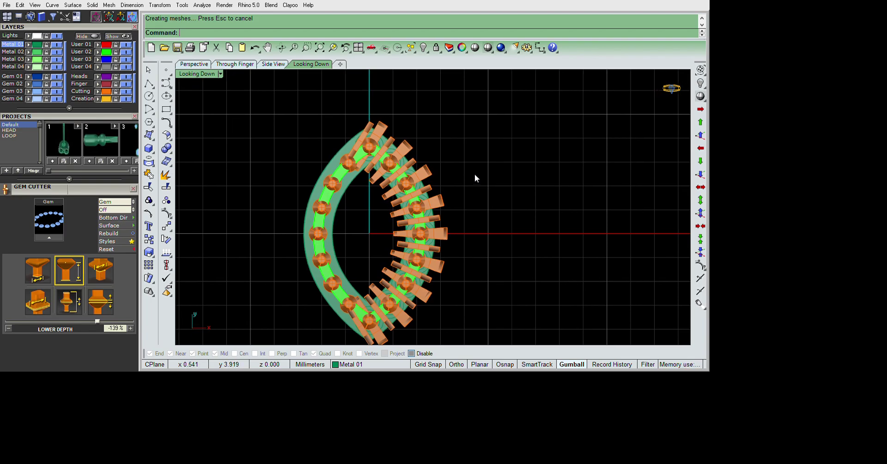
scroll(472, 171, "up", 3)
scroll(465, 162, "up", 2)
left_click(530, 101)
key("Down")
key("Down")
left_click(536, 400)
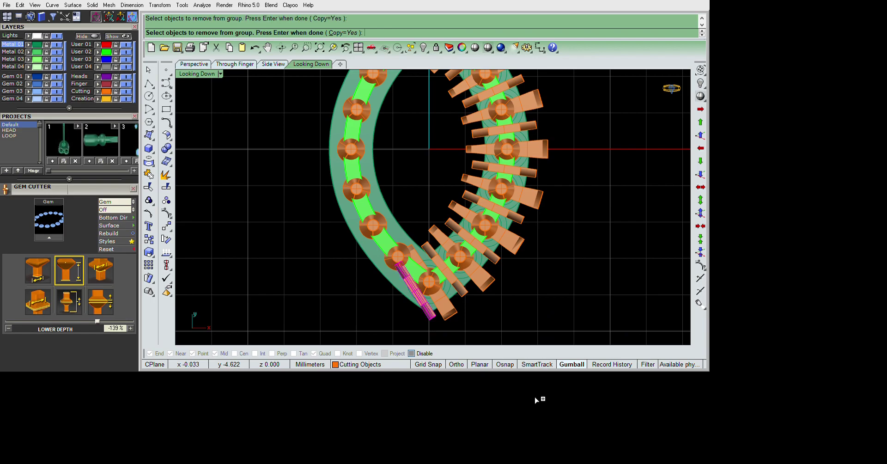
key("Return")
key("Delete")
scroll(548, 297, "down", 3)
key("Up")
key("Up")
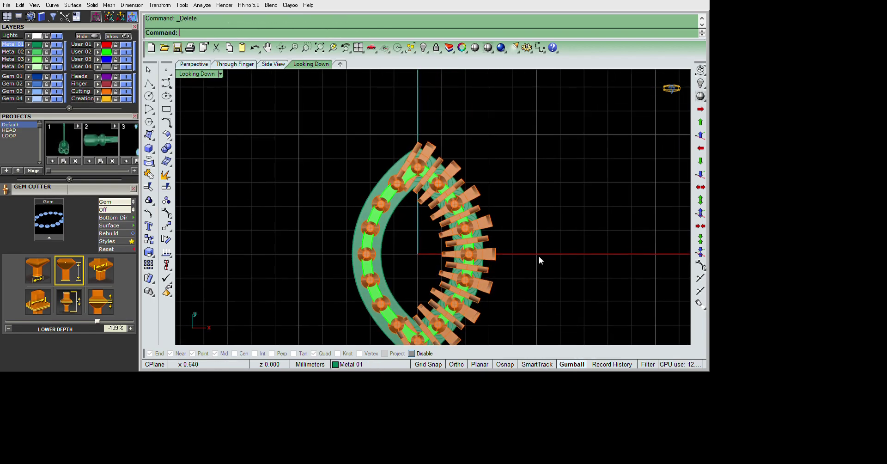
Split the top-tip cutter with a CutPlane drawn across the marquise tip
key("Home")
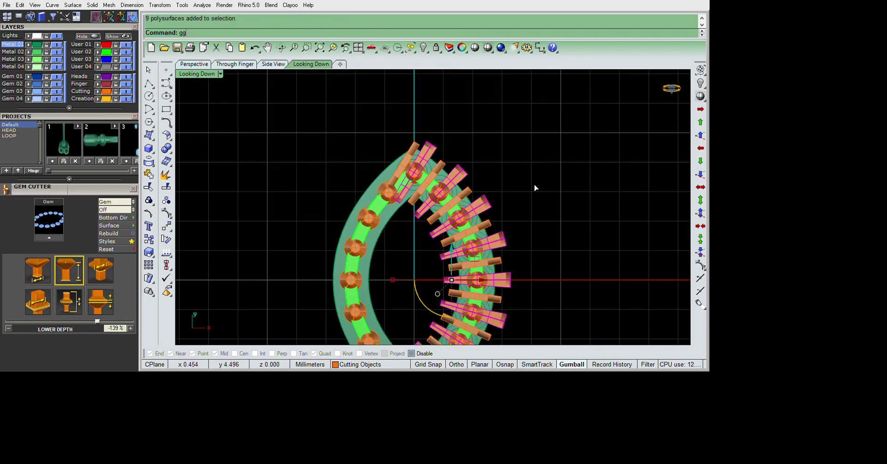
key("Home")
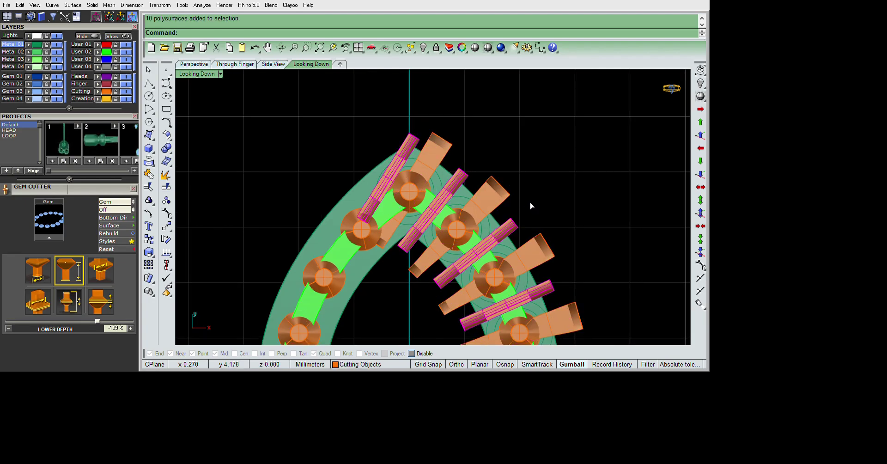
key("Escape")
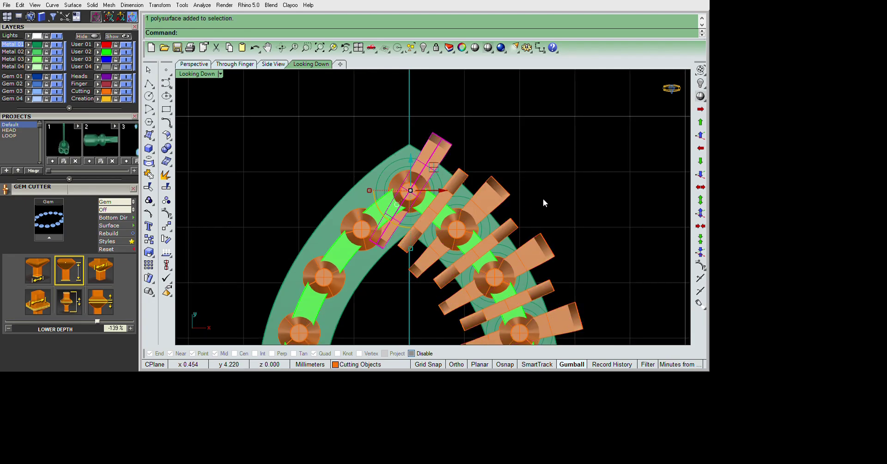
type("CutPlane")
key("Return")
key("Home")
left_click(493, 222)
left_click(482, 211)
key("Return")
Delete the lower split piece of the cutter along with the cut plane
left_click(463, 224)
key("Return")
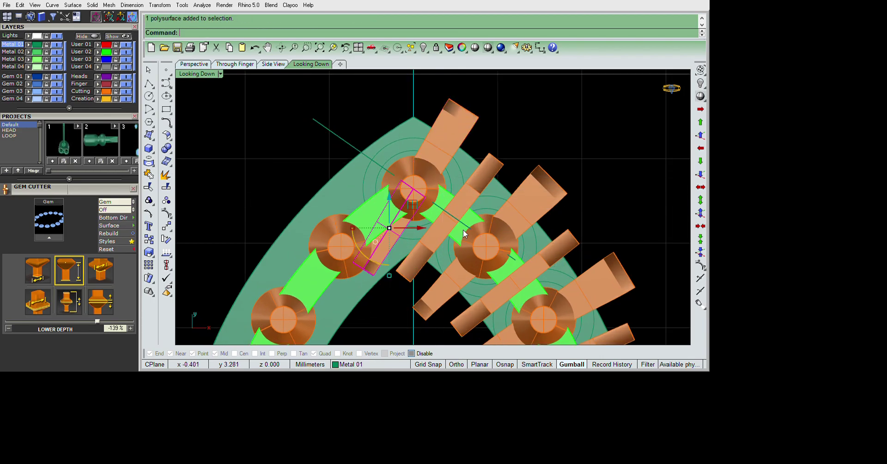
key("Delete")
left_click(394, 174)
key("Delete")
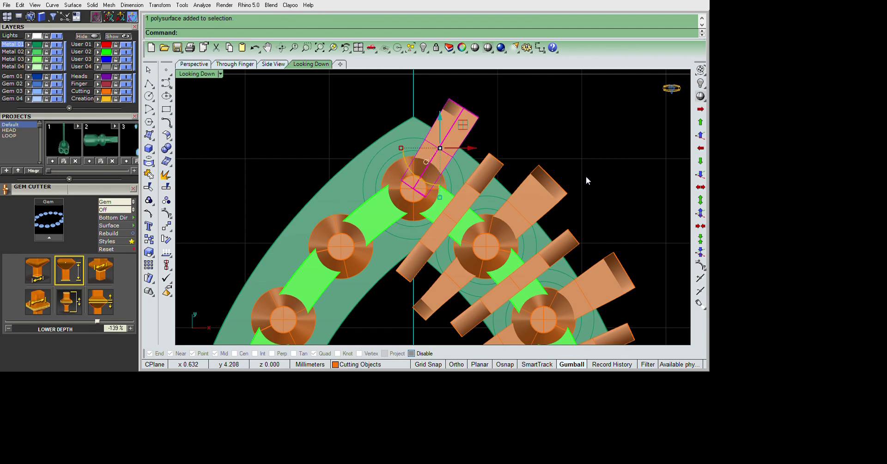
Shorten the top and centre tip cutters by scaling them with reference points
left_click(574, 131)
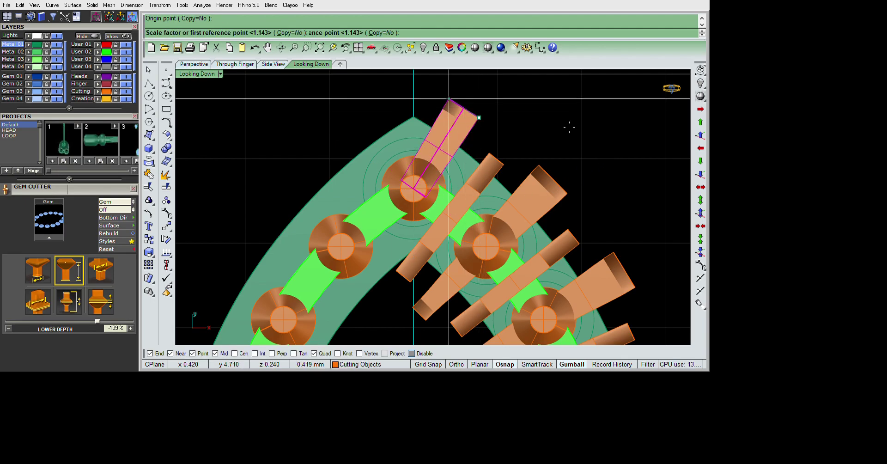
left_click(569, 127)
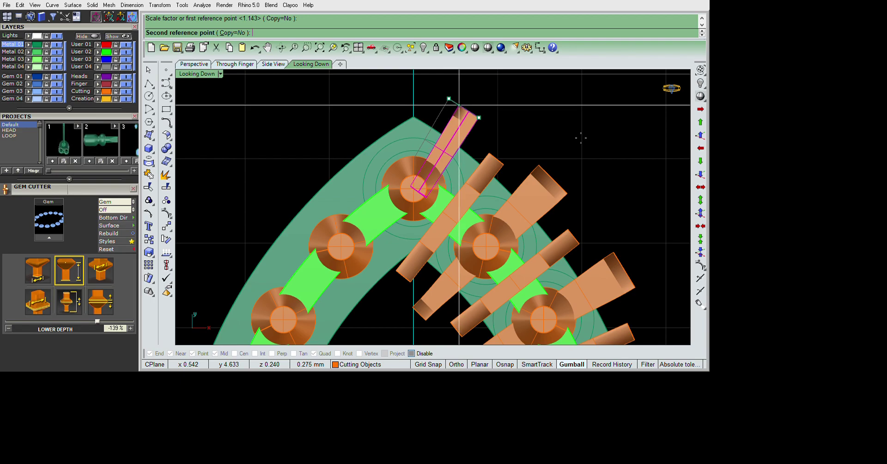
left_click(613, 212)
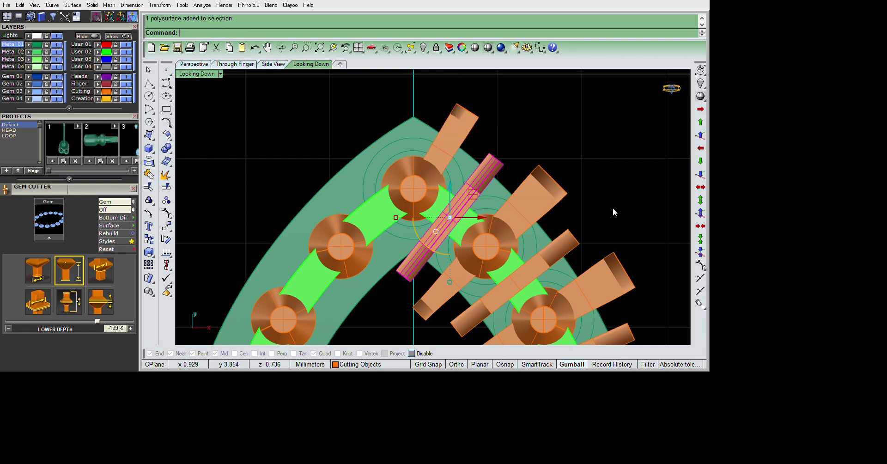
right_click_drag(613, 209, 657, 162)
key("Return")
left_click(531, 122)
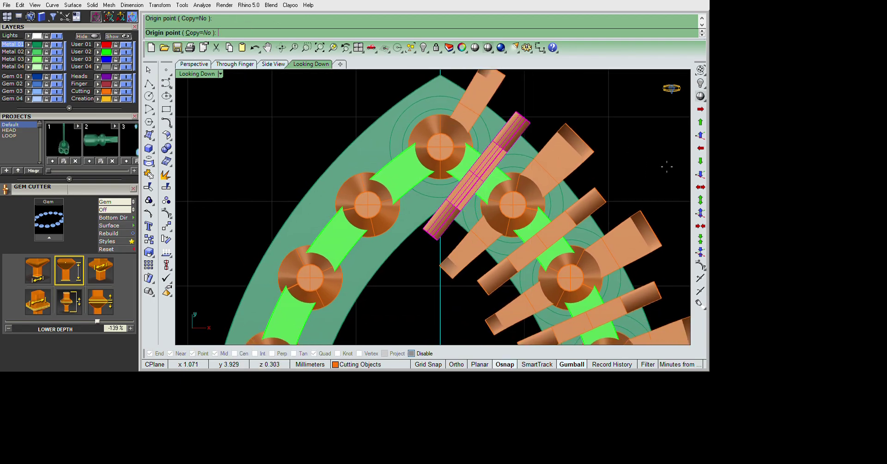
left_click(508, 142)
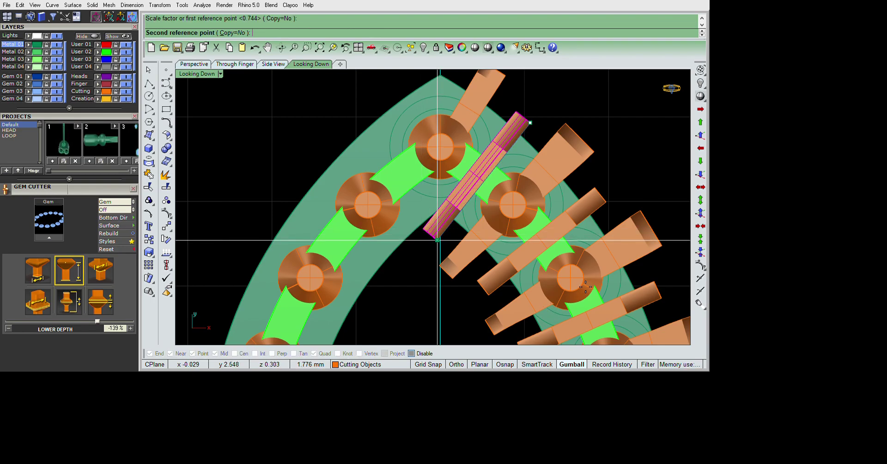
left_click(600, 166)
Mirror the two tip cutters about the origin onto the opposite marquise tip
left_click(483, 97, "shift")
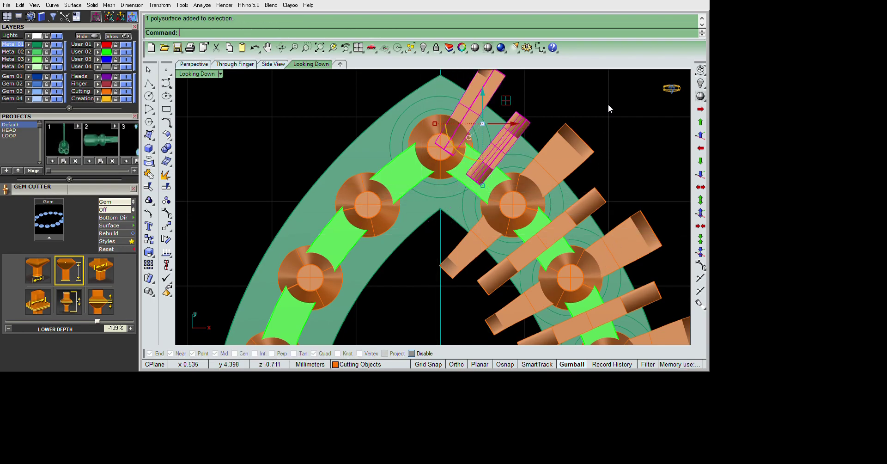
scroll(608, 104, "down", 3)
right_click_drag(608, 104, 542, 194)
scroll(542, 195, "down", 3)
type("mirror")
key("Return")
type("0")
key("Return")
key("F8")
left_click(593, 248)
Delete an extra tip cutter, then group the half ring's stones with their cutters
scroll(567, 295, "up", 5)
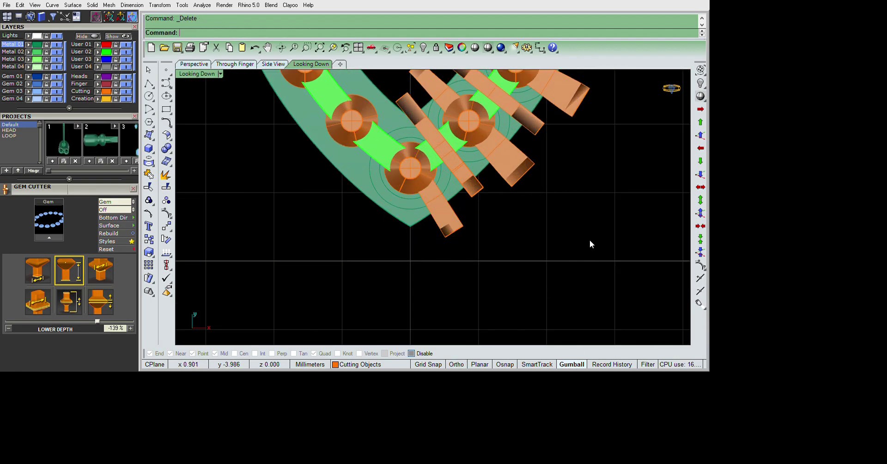
key("Delete")
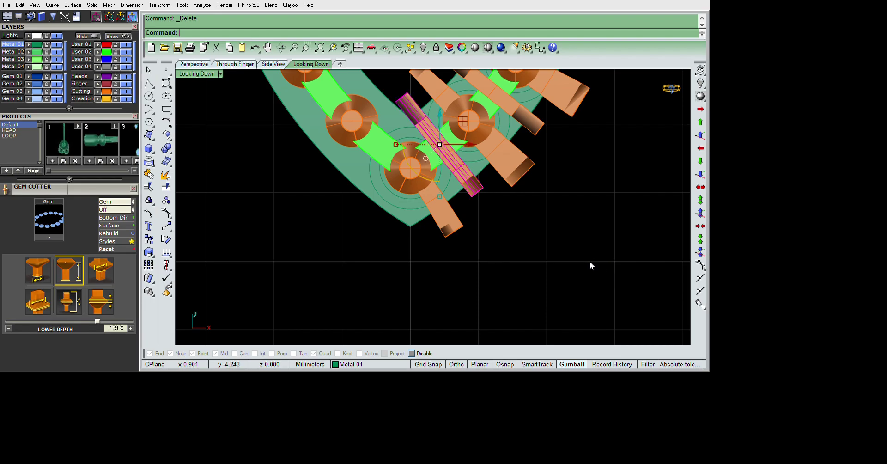
scroll(596, 261, "down", 2)
scroll(599, 264, "down", 3)
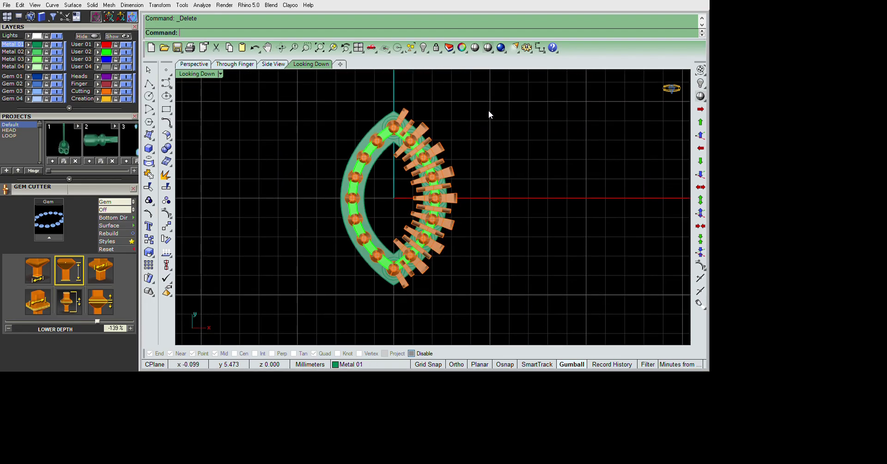
left_click_drag(384, 76, 495, 345)
scroll(479, 333, "up", 2)
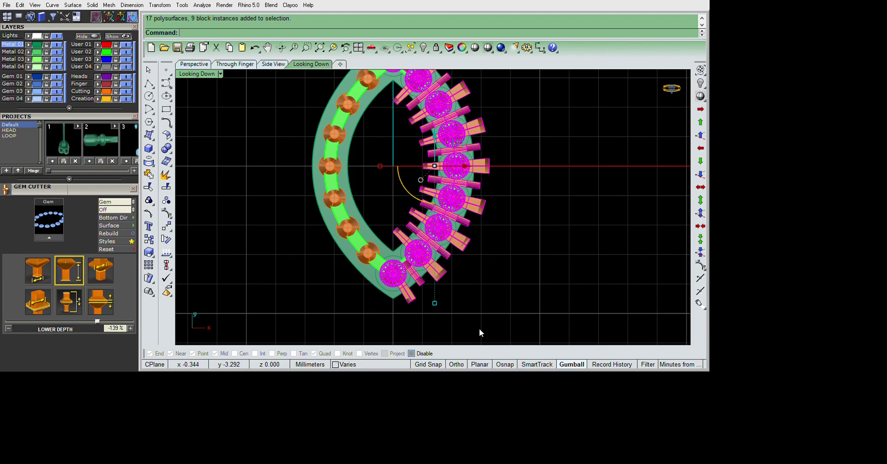
key("ctrl+g")
scroll(620, 267, "down", 2)
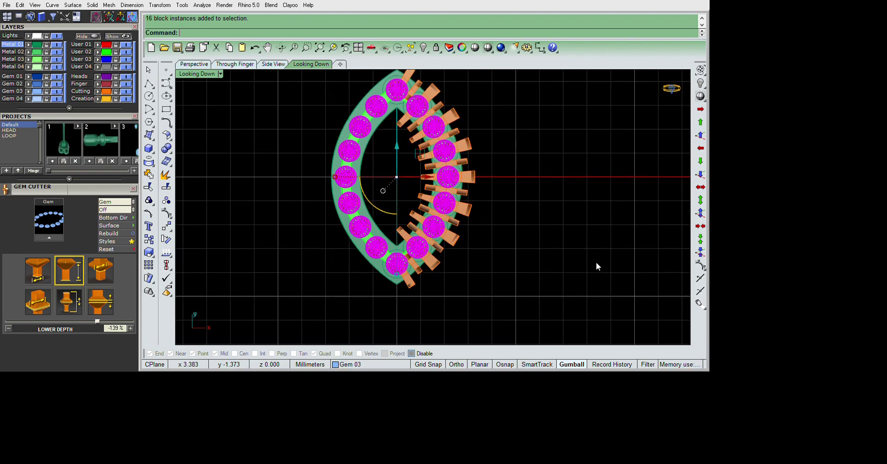
Lock the stones and mirror the half ring's cutters about 0 to the left side
type("lock")
key("Return")
left_click_drag(389, 302, 542, 69)
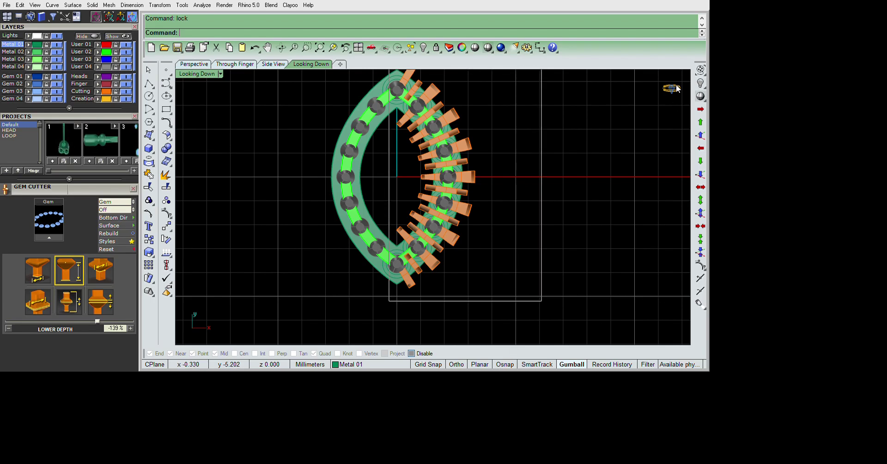
type("mirror")
key("Return")
type("0")
key("Return")
type("0")
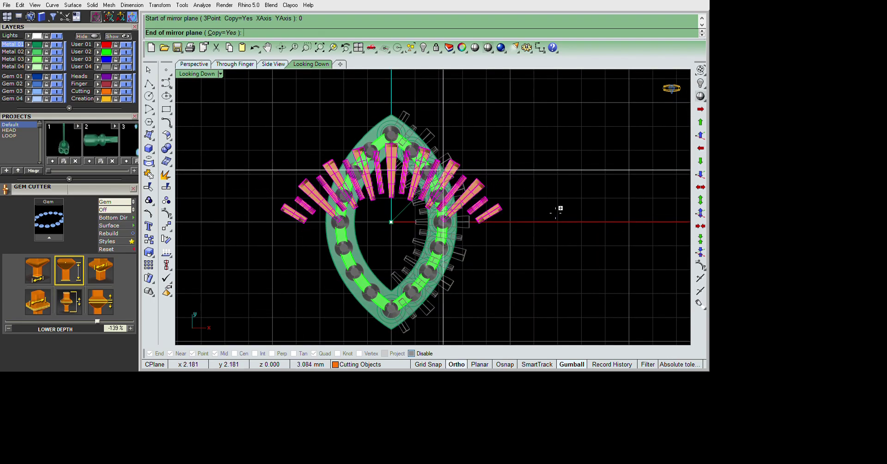
key("Return")
Unlock the stones and return to an enlarged perspective view of the ring
key("ctrl+alt+l")
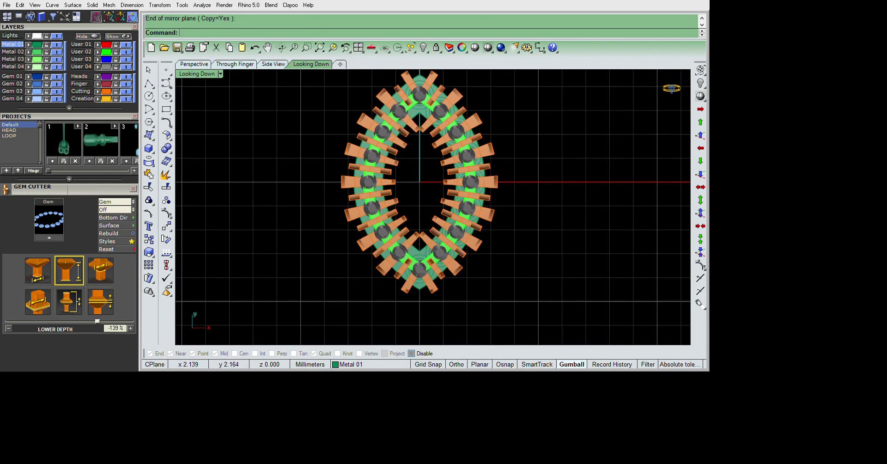
key("ctrl+m")
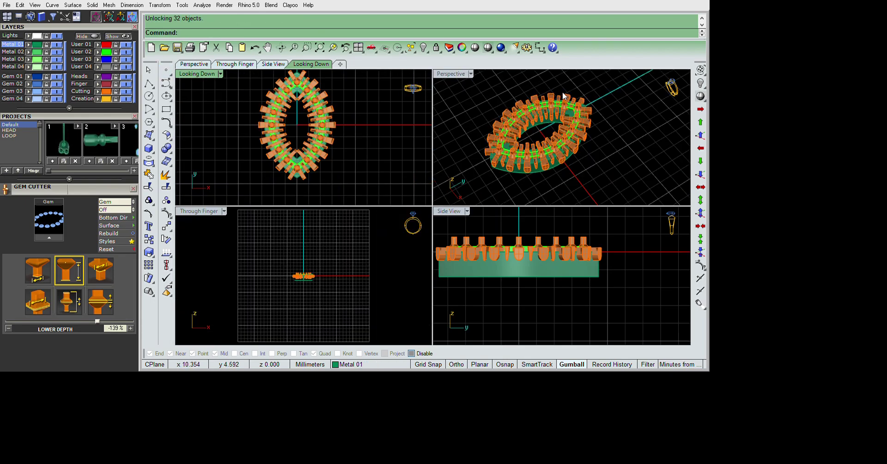
key("ctrl+m")
mouse_move(592, 212)
right_mouse_down()
mouse_move(578, 301)
mouse_move(581, 235)
right_mouse_up()
Fillet the ring base's outer and inner edges with a 0.3 radius
type("filletedge")
key("Return")
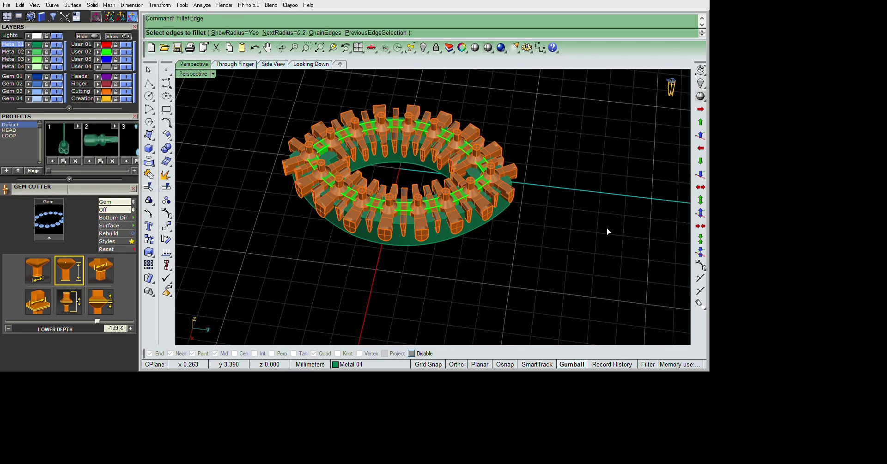
scroll(608, 232, "up", 5)
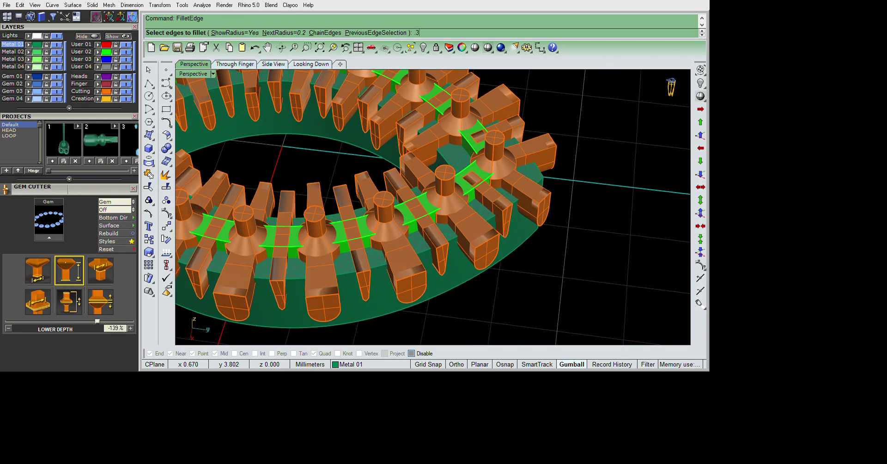
key("Return")
scroll(684, 260, "up", 1)
left_click(531, 178)
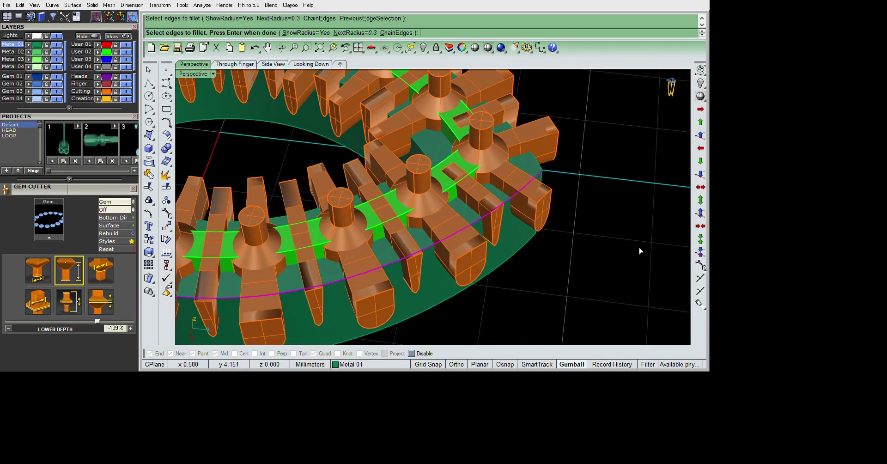
right_click_drag(670, 208, 512, 217)
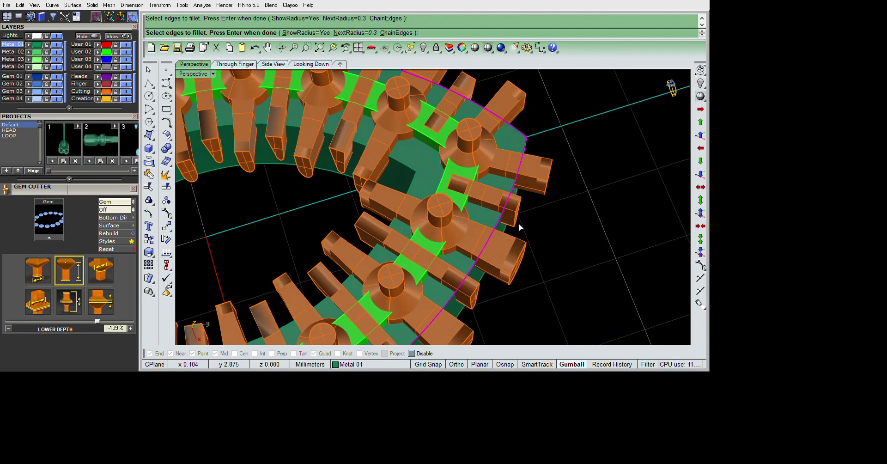
key("Return")
key("Return")
Select the ring base and start a Boolean difference against the cutters
scroll(631, 325, "down", 5)
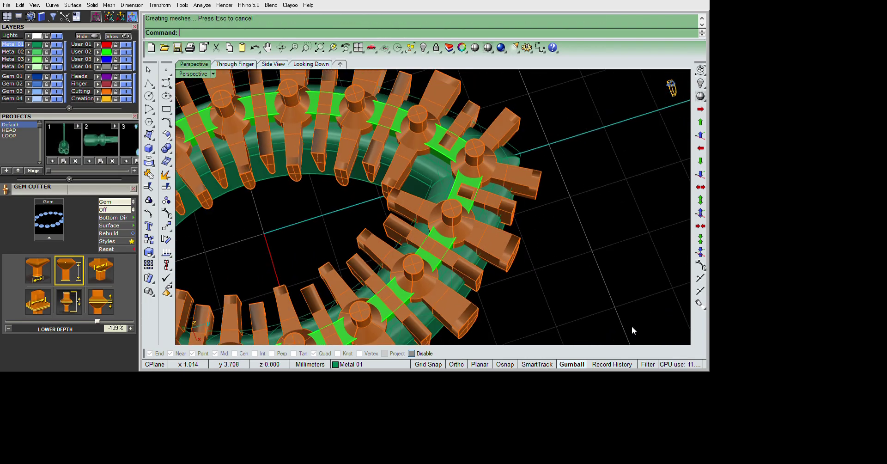
right_click_drag(631, 326, 599, 359)
right_click_drag(602, 304, 232, 331)
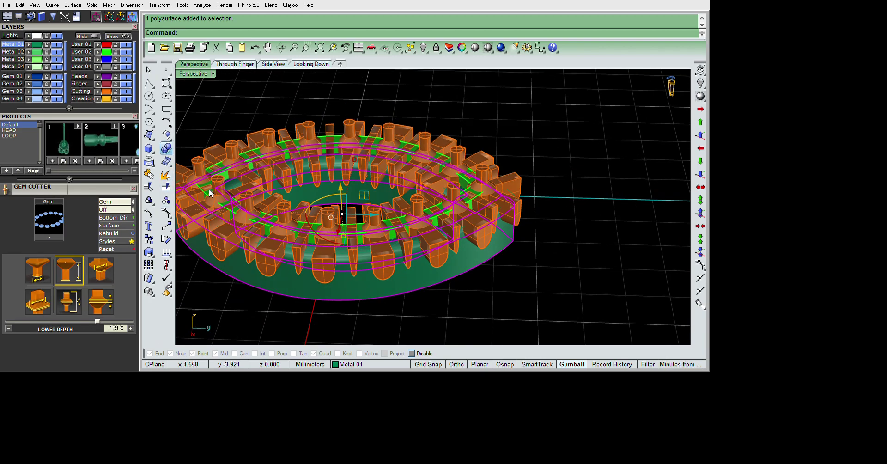
left_click(166, 151)
Subtract the front cutters, then the remaining cutters, from the ring base
key("Return")
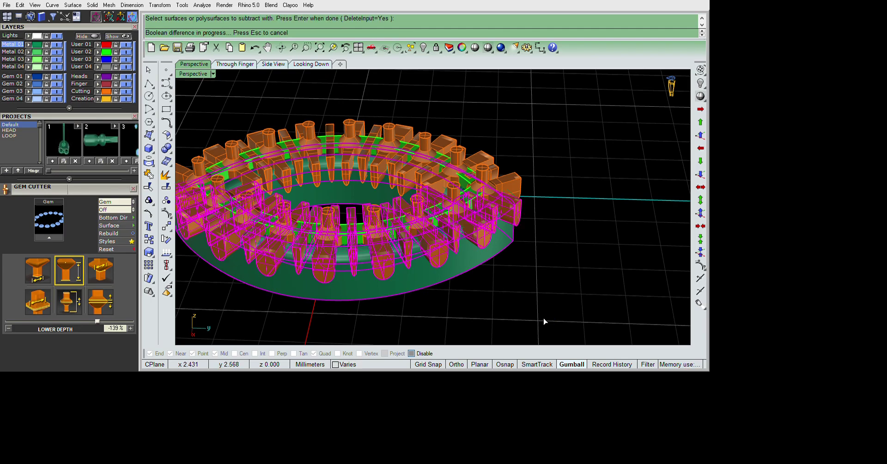
key("Return")
key("Return")
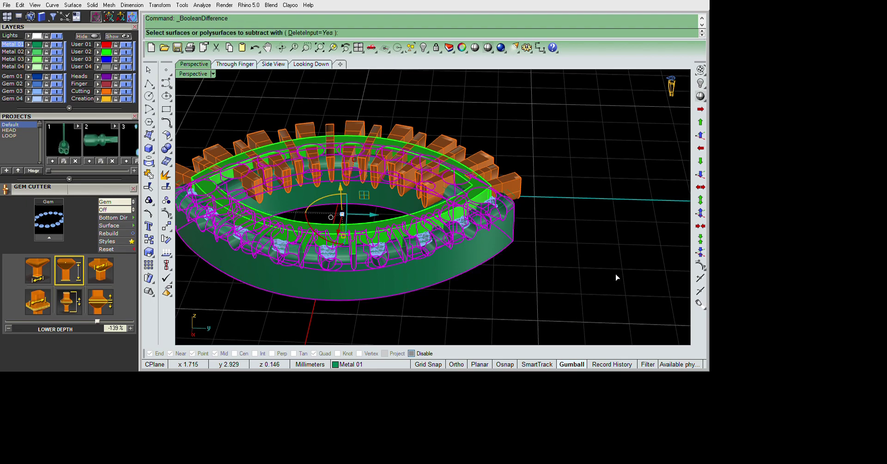
key("Return")
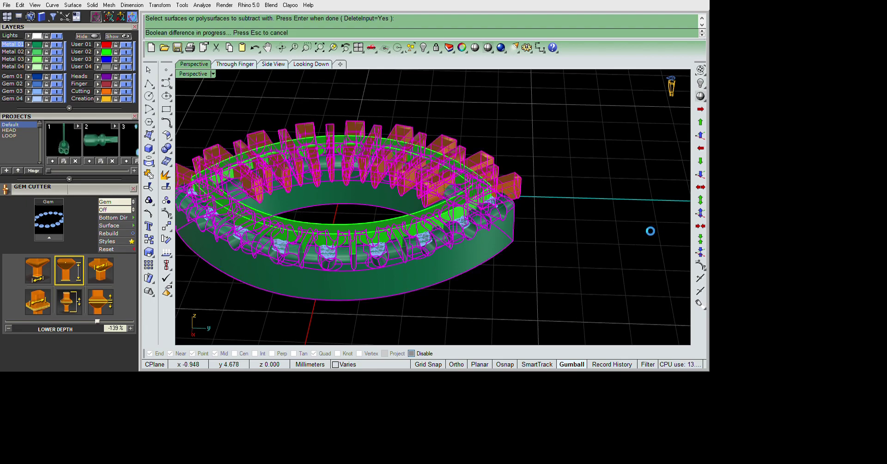
key("Return")
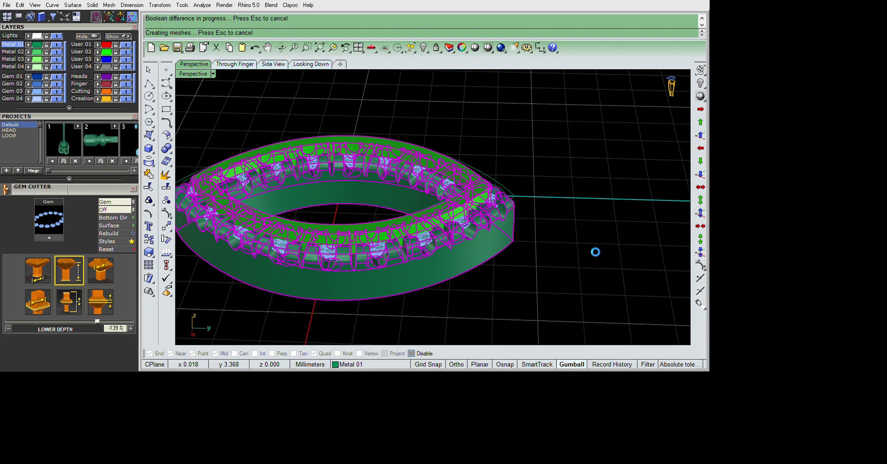
Select every part of the finished link and group them together
mouse_move(602, 248)
right_mouse_down()
mouse_move(611, 284)
mouse_move(647, 180)
right_mouse_up()
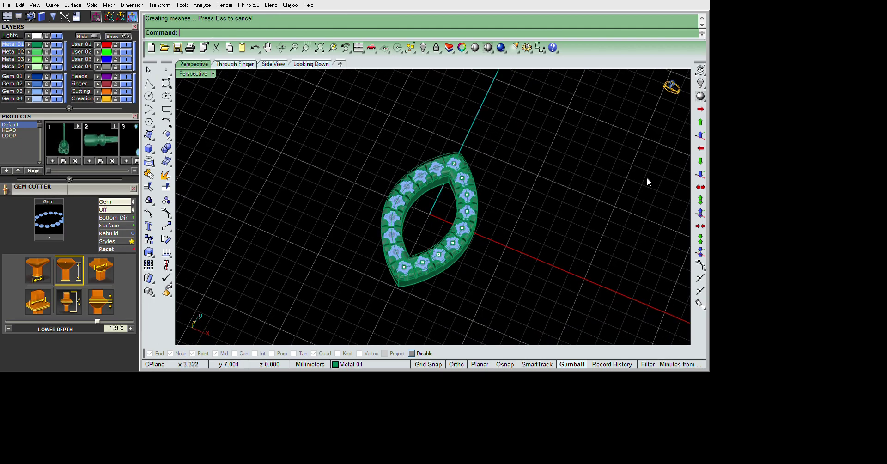
key("ctrl+a")
right_click_drag(505, 337, 507, 376)
key("ctrl+g")
mouse_move(609, 326)
right_mouse_down()
mouse_move(537, 243)
mouse_move(503, 291)
mouse_move(592, 285)
mouse_move(542, 203)
right_mouse_up()
Show the hidden centre prong head and nudge it into position in the link
key("ctrl+shift+h")
scroll(531, 269, "up", 2)
key("Return")
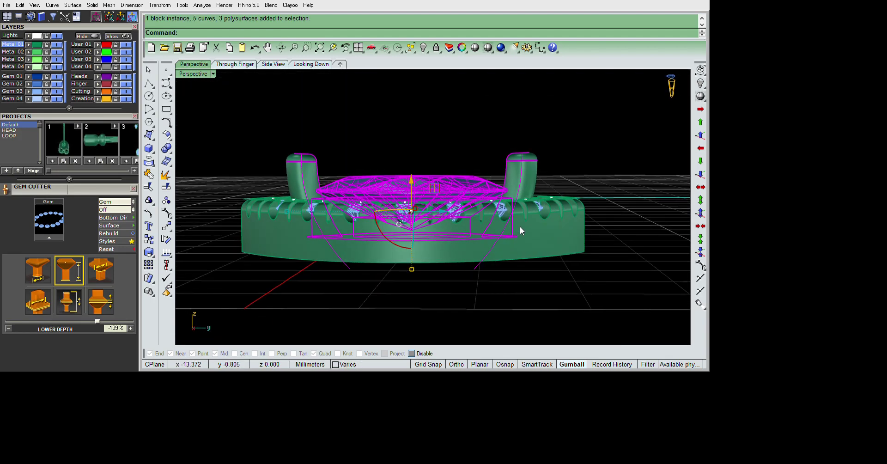
left_click_drag(520, 227, 512, 222)
type("3")
key("Return")
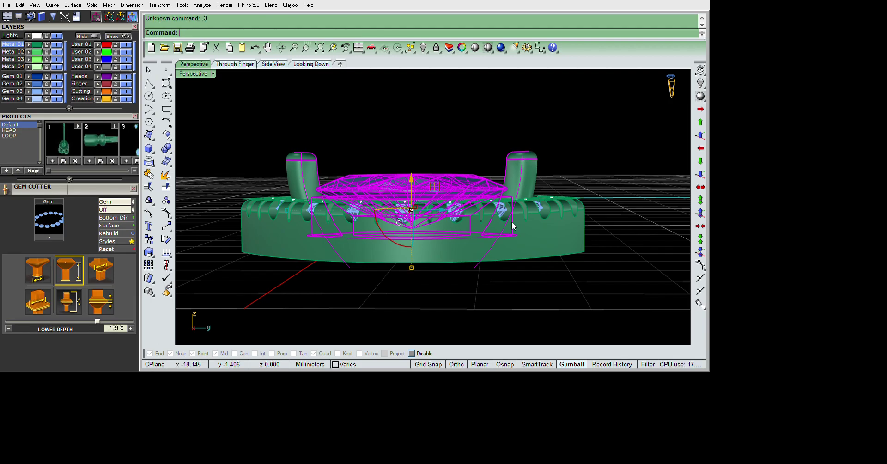
left_click_drag(512, 223, 514, 221)
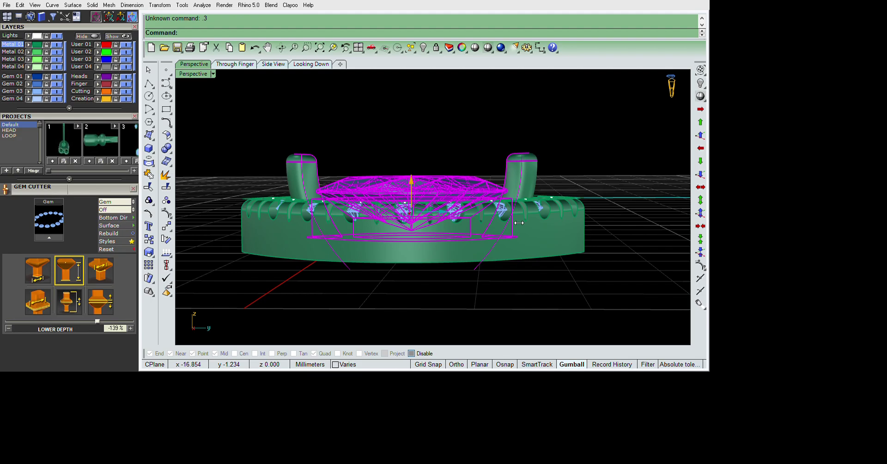
Select the frame, stones and centre head and group them as one link
key("Escape")
mouse_move(514, 221)
right_mouse_down()
mouse_move(604, 294)
mouse_move(720, 123)
right_mouse_up()
key("ctrl+a")
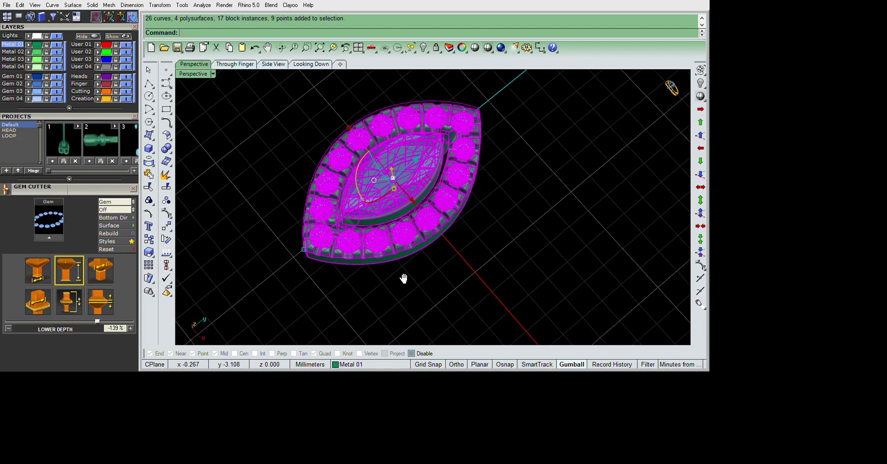
right_click_drag(404, 278, 426, 223)
key("ctrl+g")
mouse_move(495, 202)
right_mouse_down()
mouse_move(515, 182)
mouse_move(516, 207)
right_mouse_up()
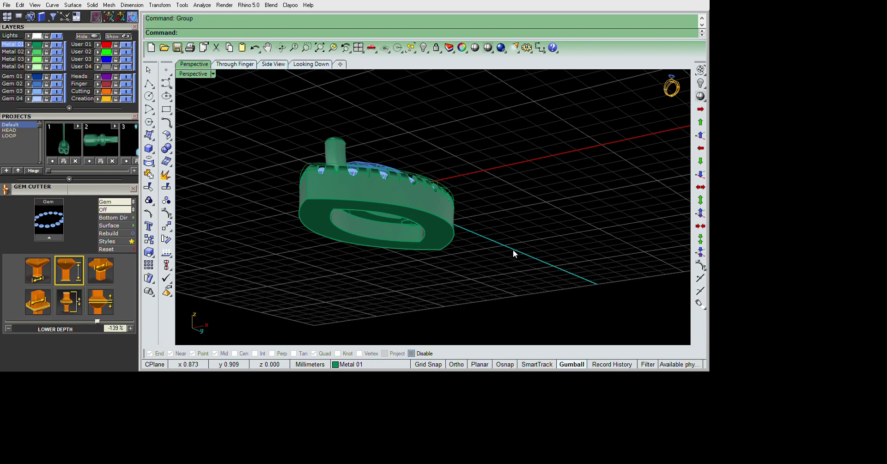
Duplicate the ring's bottom outer edge and hide everything except the new curves
type("DupEdge")
key("Return")
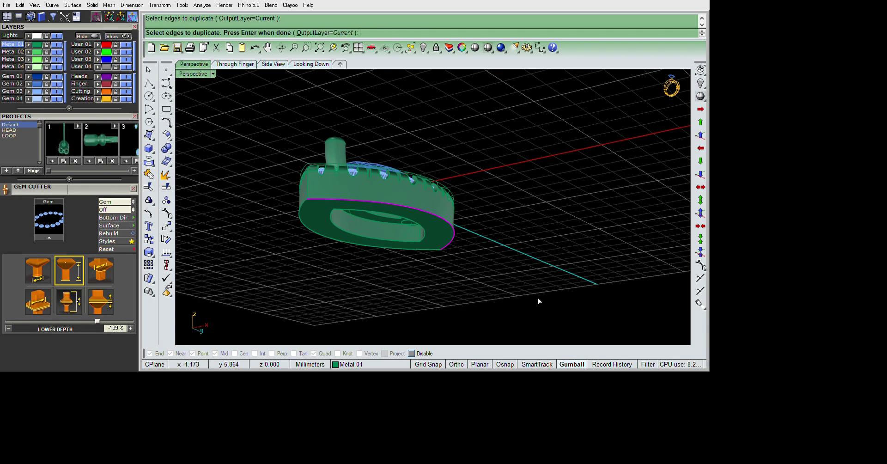
key("Return")
mouse_move(537, 266)
right_mouse_down()
mouse_move(536, 315)
mouse_move(624, 217)
right_mouse_up()
key("ctrl+a")
type("IN")
key("Return")
key("ctrl+a")
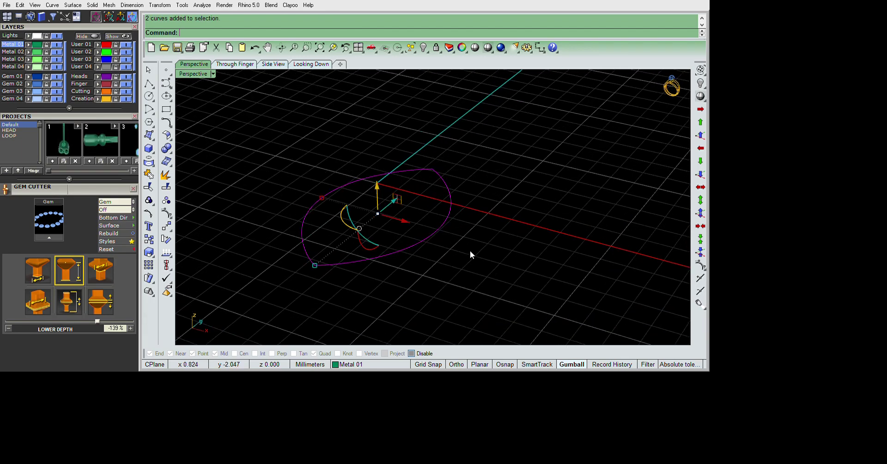
Offset the marquise outline 0.2 inward to create the inner curve
scroll(487, 310, "up", 3)
type("Offset")
key("Return")
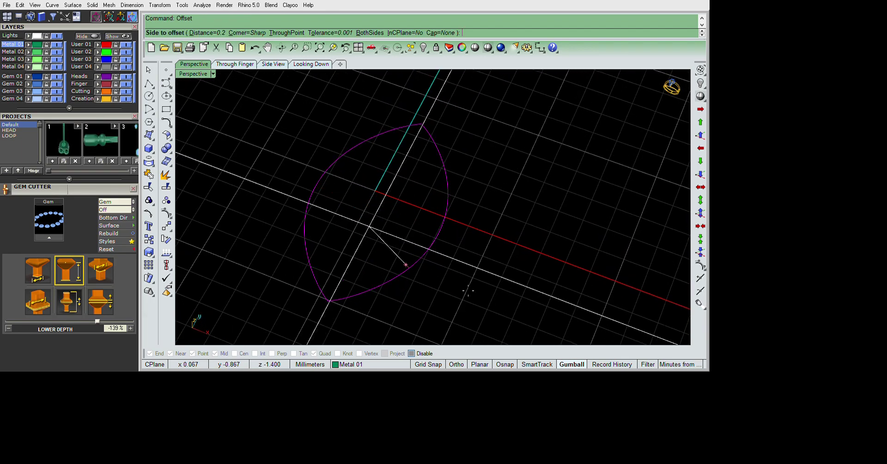
key("Return")
left_click(406, 264)
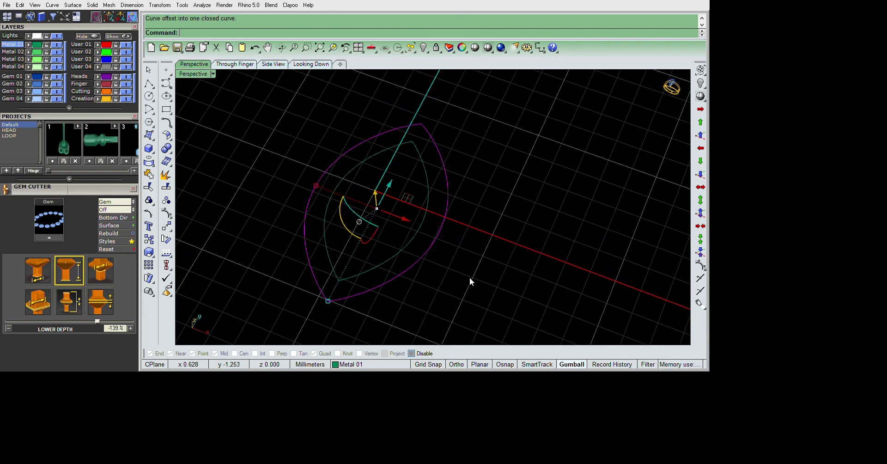
right_click_drag(624, 250, 399, 258)
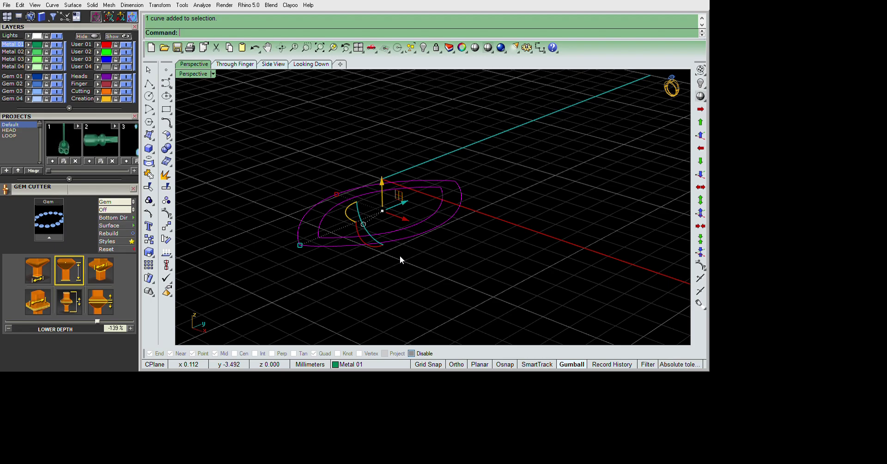
left_click(479, 223)
key("ctrl+z")
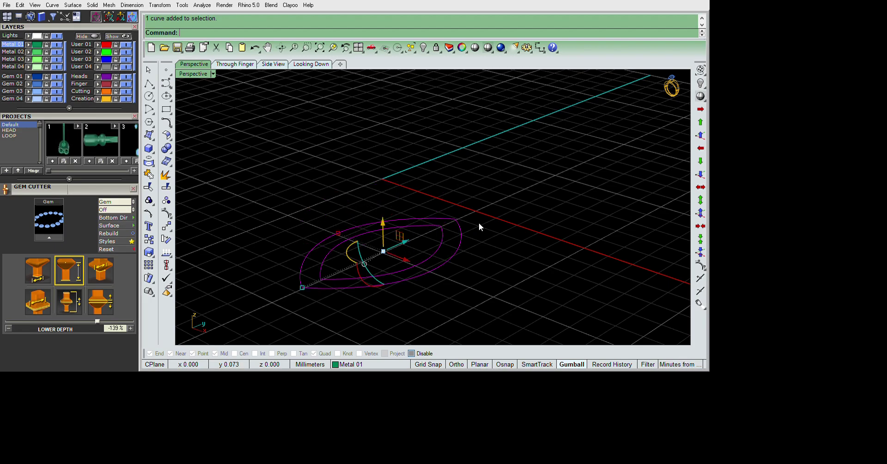
type("j")
Explode the two curves, extrude them 0.8 in one direction, and delete the curves
key("Return")
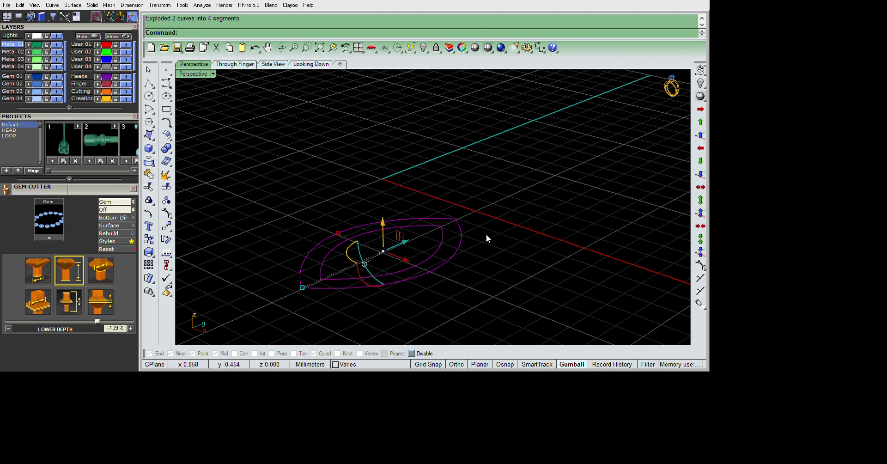
type("e")
key("Return")
type("B")
key("Return")
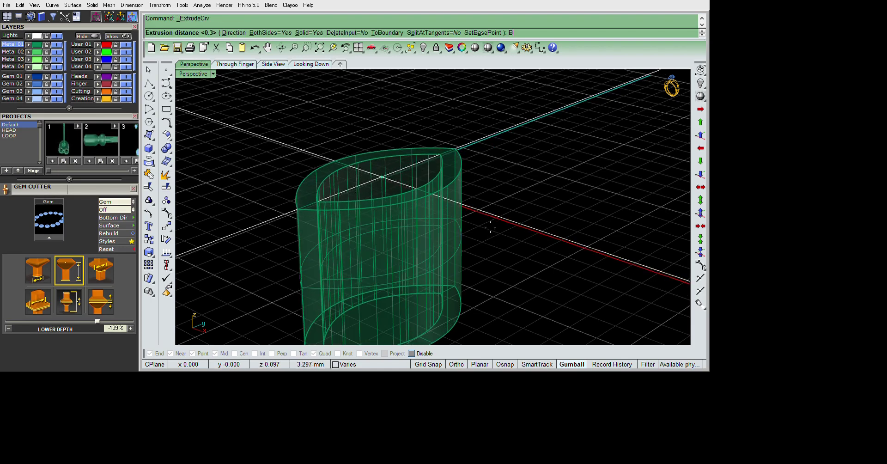
type("B")
key("Return")
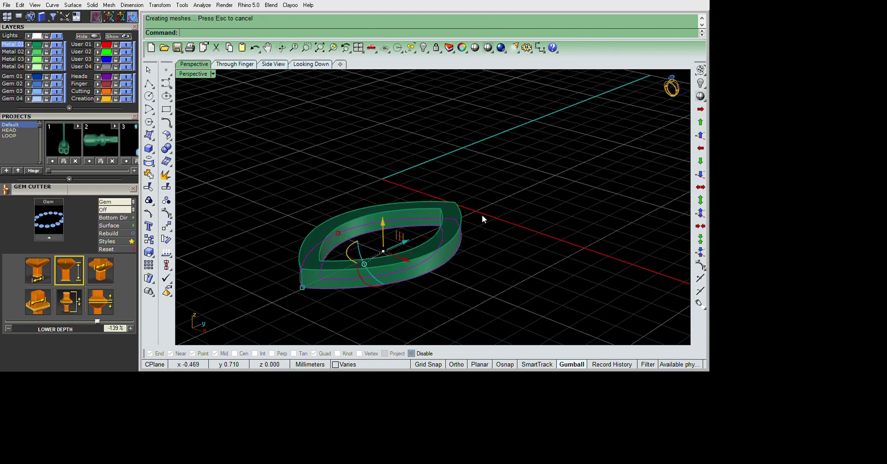
key("Delete")
Inspect the new band in a maximised side view
right_click_drag(542, 260, 491, 260)
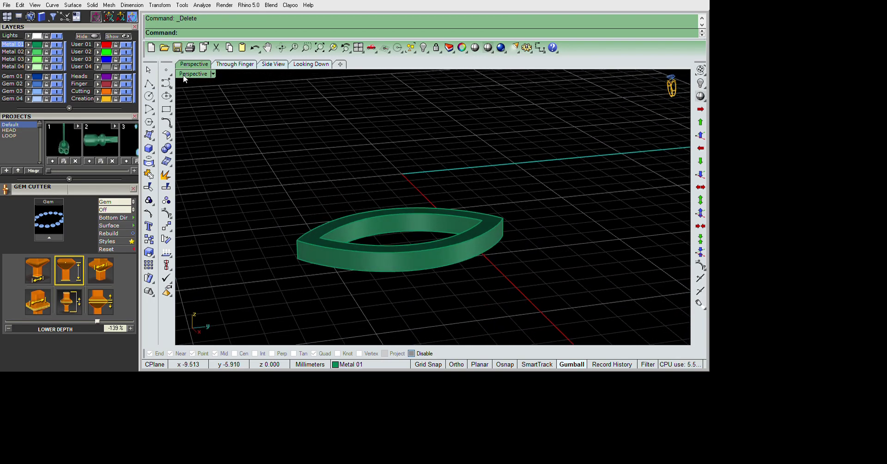
key("ctrl+m")
left_click(577, 265)
key("ctrl+m")
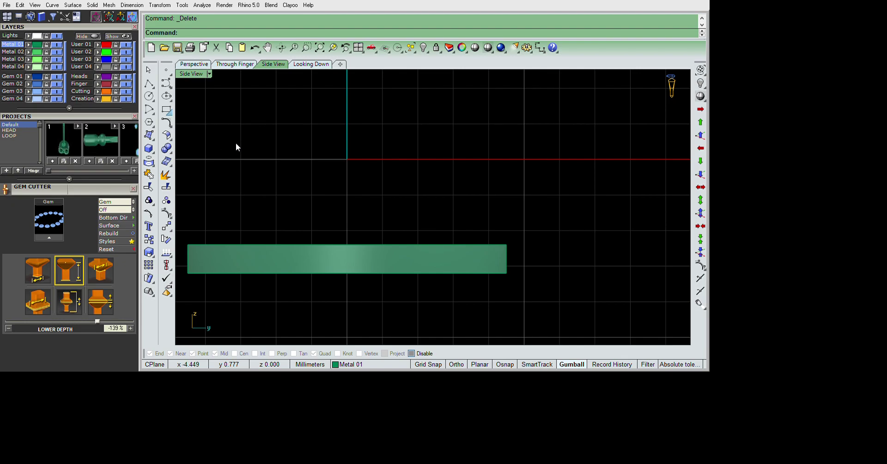
Draw a 0.6 × 0.8 rectangle centred at the origin, rotate it 90 degrees, and nudge it down
key("ctrl+r")
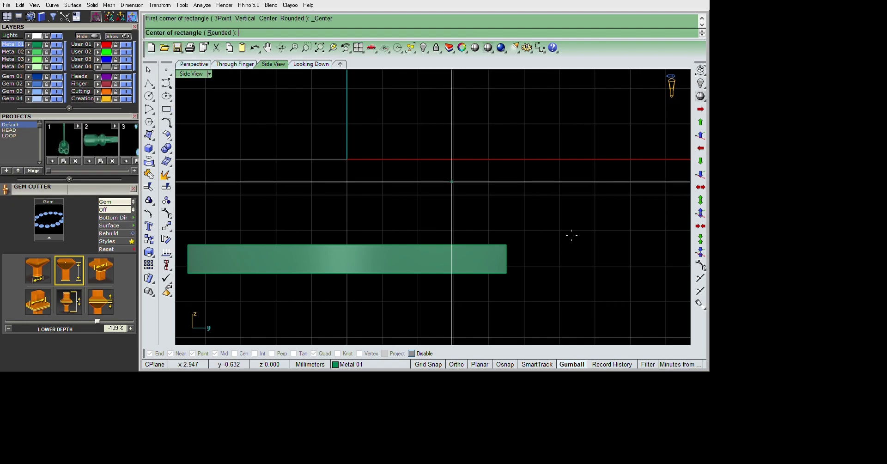
type("0")
key("Return")
type(".6")
key("Return")
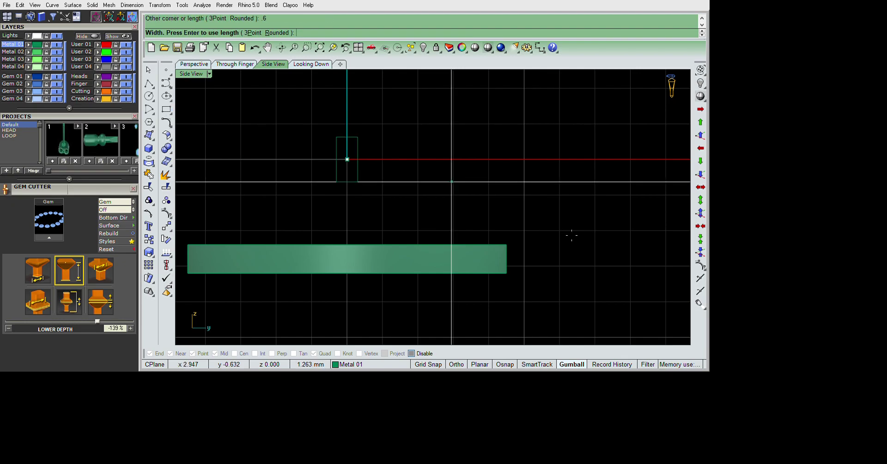
key("Return")
left_click_drag(379, 115, 291, 217)
key("F3")
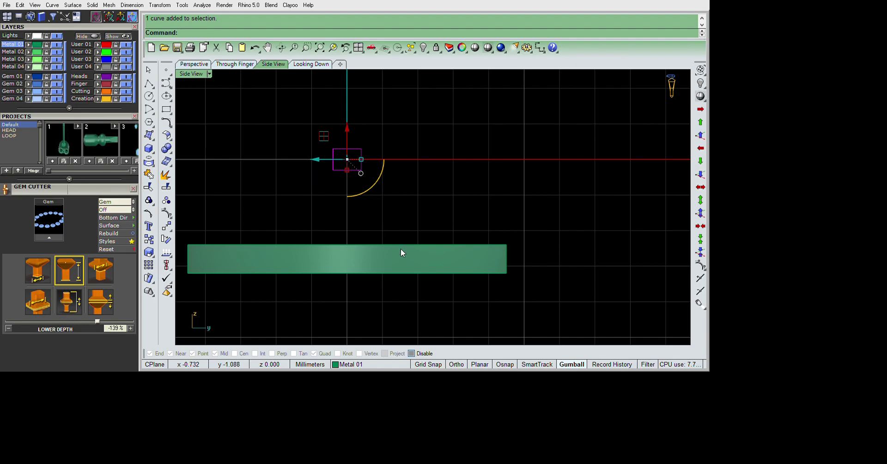
key("alt+Down")
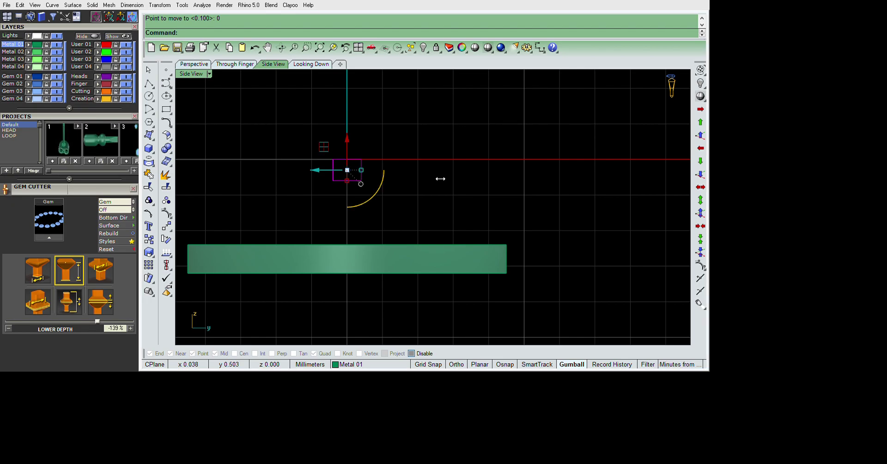
key("alt+Down")
key("alt+Down")
key("alt+Down")
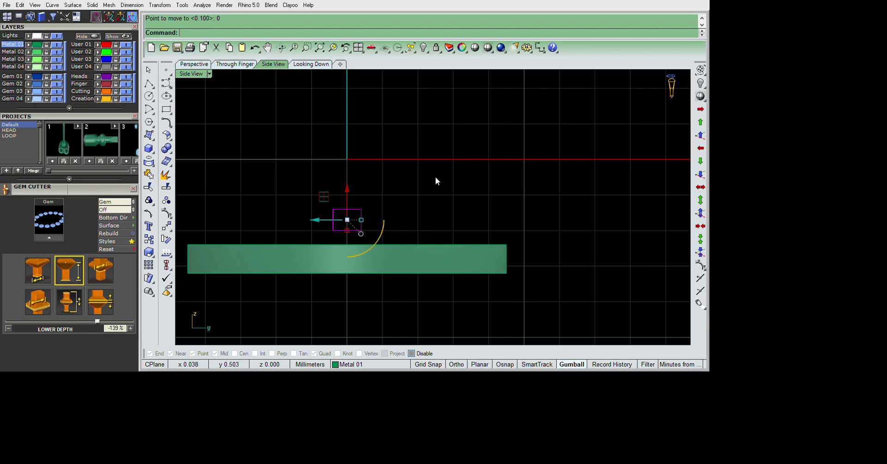
Copy the rectangle profile to just below the original in Side View
right_click_drag(444, 251, 429, 186)
type("copy")
key("Return")
left_click(455, 185)
left_click(456, 206)
key("Return")
Select the three profile curves and inspect them against the band in Perspective
left_click_drag(456, 136, 267, 116)
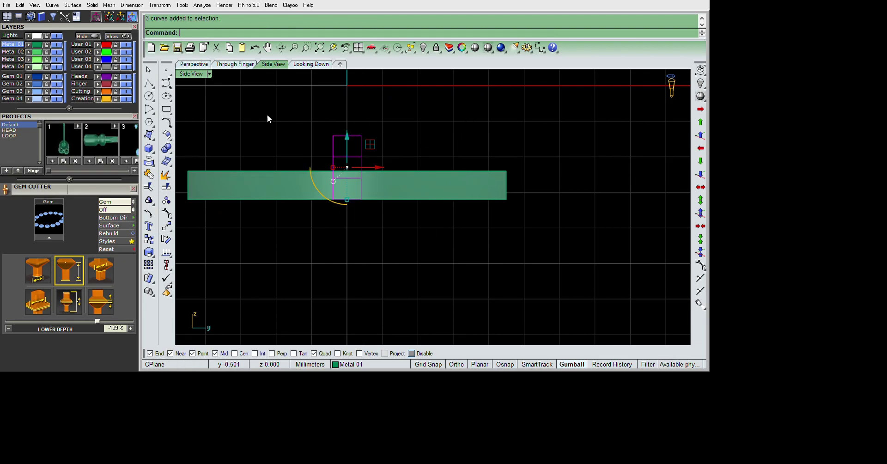
key("ctrl+m")
key("ctrl+m")
mouse_move(561, 119)
right_mouse_down()
mouse_move(654, 257)
mouse_move(480, 283)
mouse_move(507, 269)
mouse_move(571, 270)
mouse_move(556, 274)
mouse_move(545, 252)
right_mouse_up()
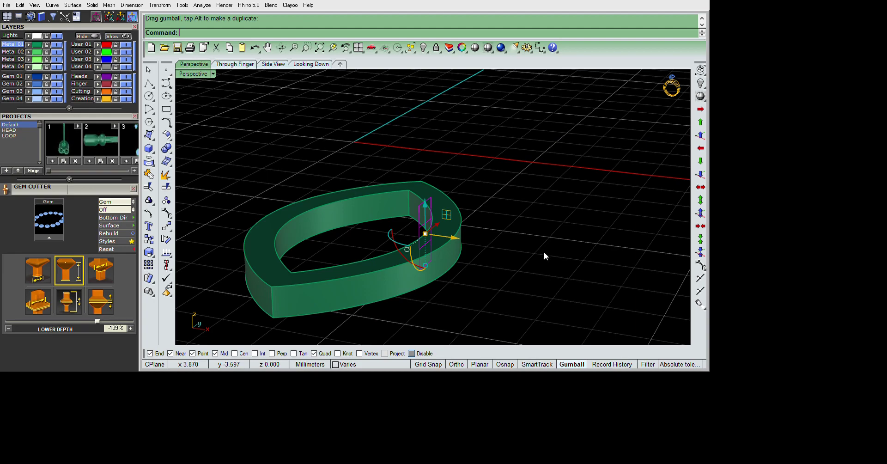
scroll(544, 250, "up", 2)
Delete the unneeded curve, explode the marquise curve, and extrude a connecting bar
key("Delete")
right_click_drag(523, 233, 580, 297)
type("explode")
key("Return")
right_click_drag(582, 265, 438, 243, "shift")
type("e")
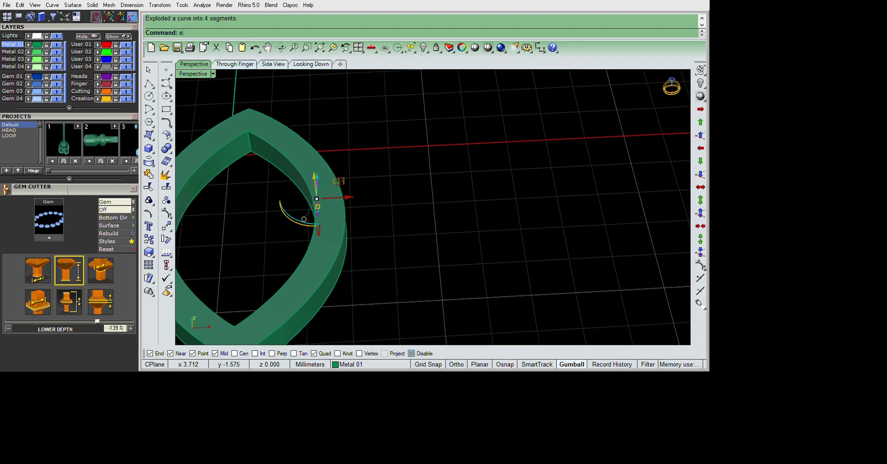
type("xtrudecrv")
key("Return")
key("Return")
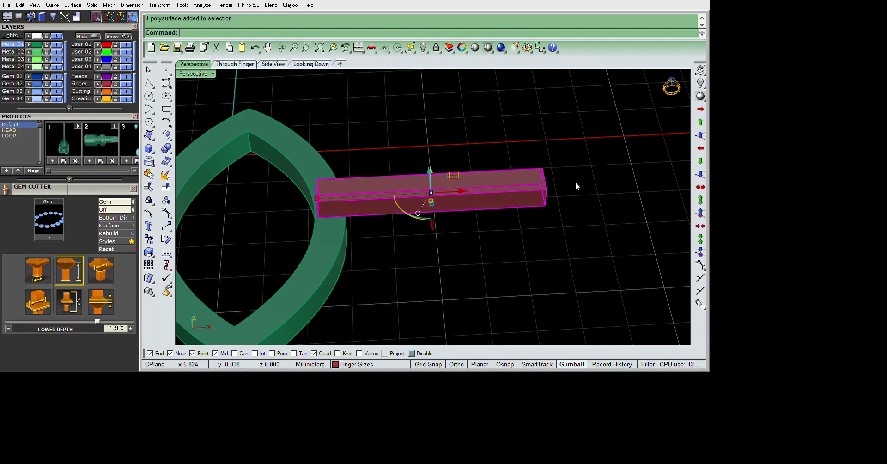
key("Escape")
Extract the ring's inner surface and draw a cut plane across the frame
mouse_move(576, 186)
right_mouse_down()
mouse_move(510, 230)
mouse_move(531, 190)
mouse_move(541, 231)
right_mouse_up()
type("ExtractSrf")
key("Return")
key("Return")
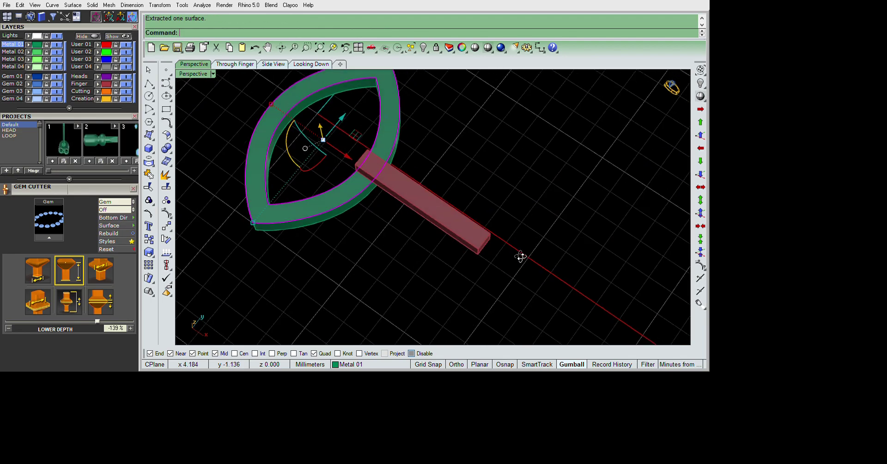
type("CutPlane")
key("Return")
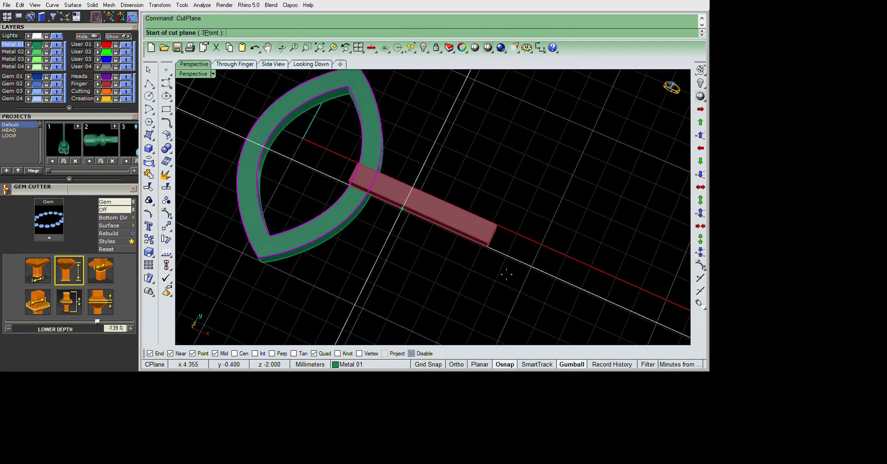
left_click(401, 217)
left_click(589, 310)
left_click(401, 220)
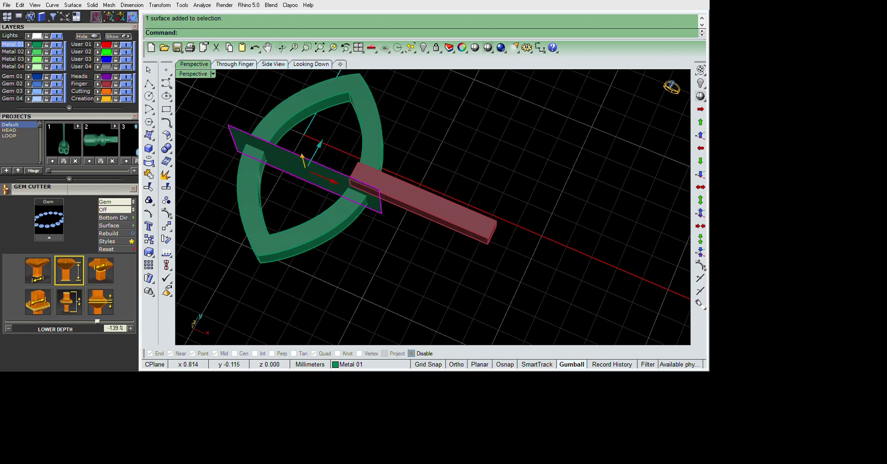
Mirror the cut plane about the origin to the frame's other side
right_click_drag(401, 182, 515, 329)
type("mirror")
key("Return")
type("0")
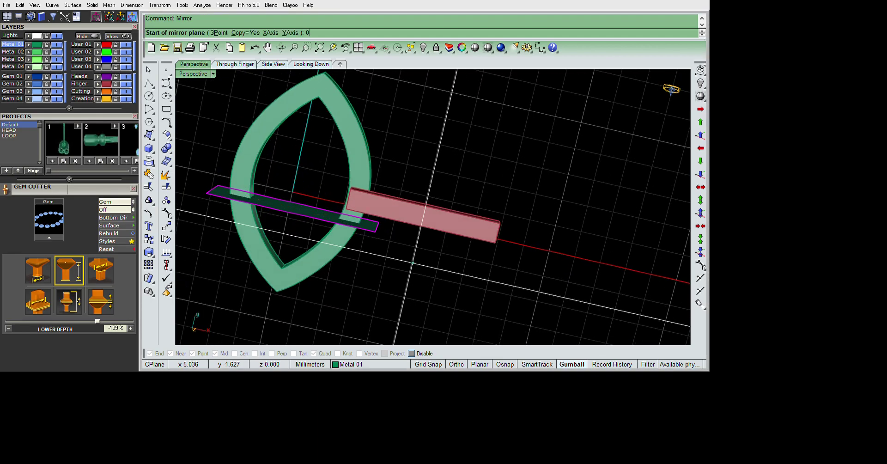
key("Return")
left_click(517, 328)
Add a vertical cut plane through the marquise frame
left_click(298, 185)
right_click_drag(323, 241, 370, 321)
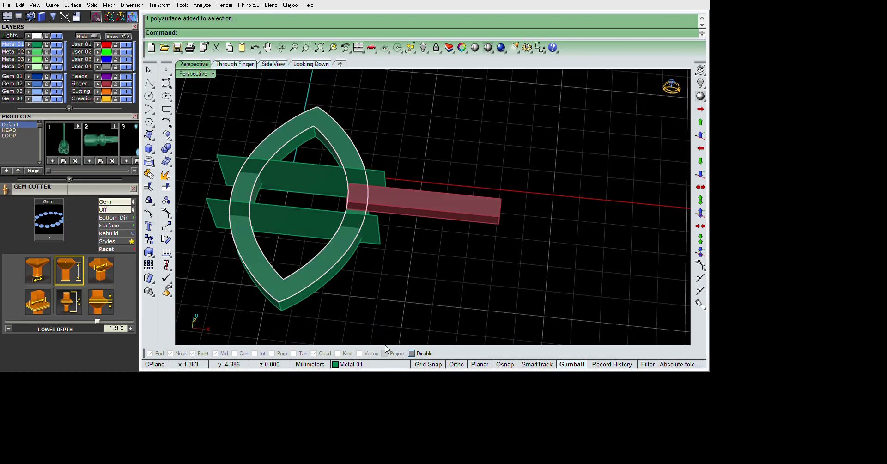
right_click_drag(437, 307, 416, 278)
key("Return")
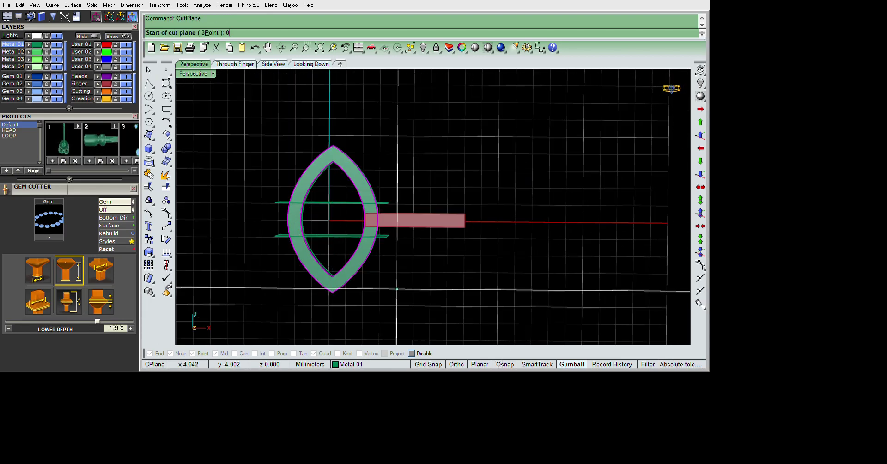
right_click_drag(481, 305, 469, 342)
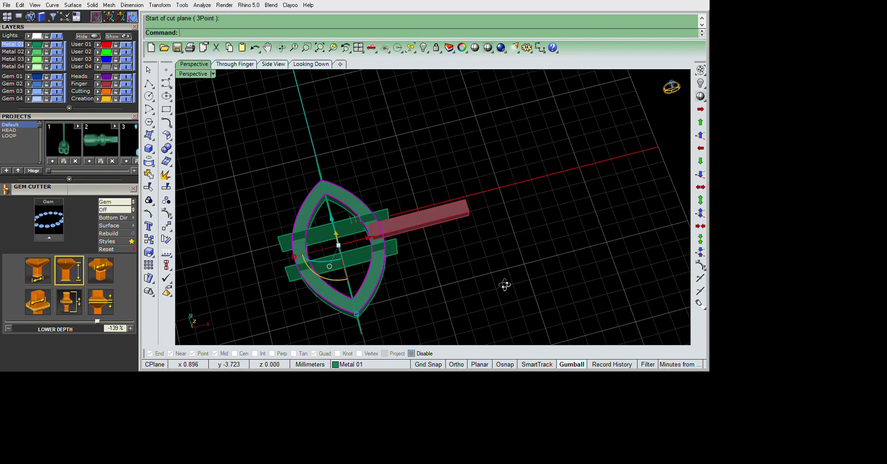
Thicken the cut surfaces into slabs with ExtrudeSrf BothSides and delete the leftover surface
type("ExtrudeSrf")
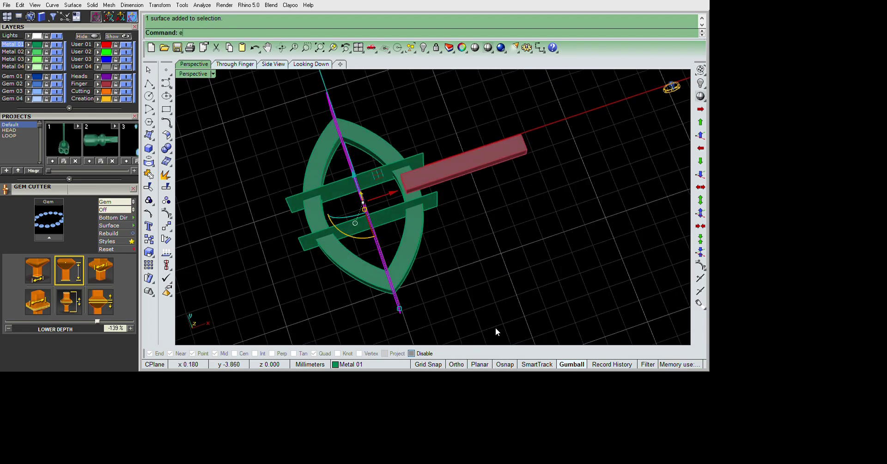
key("Return")
type("B")
key("Return")
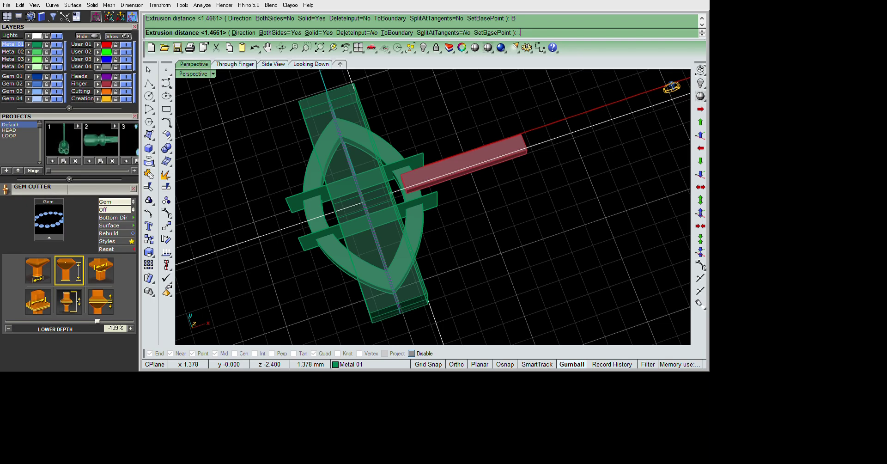
key("Return")
key("Delete")
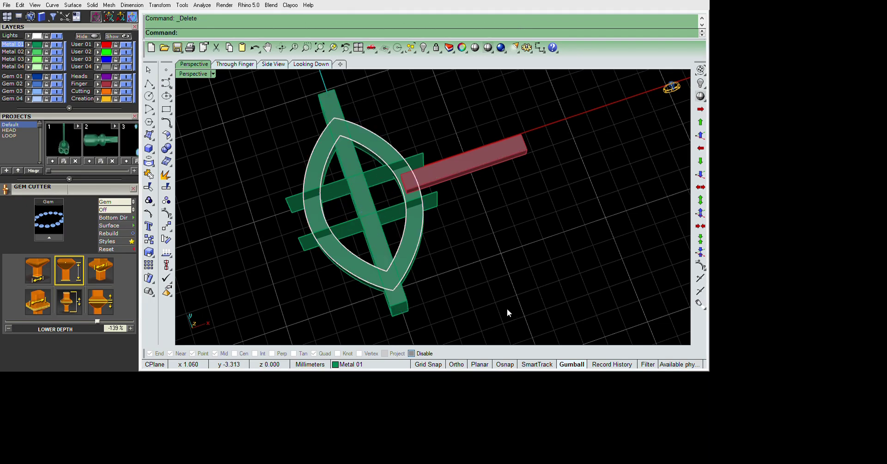
Split the marquise frame using the slabs as cutters
right_click_drag(507, 309, 539, 297)
left_click(440, 258)
key("Return")
left_click(418, 222)
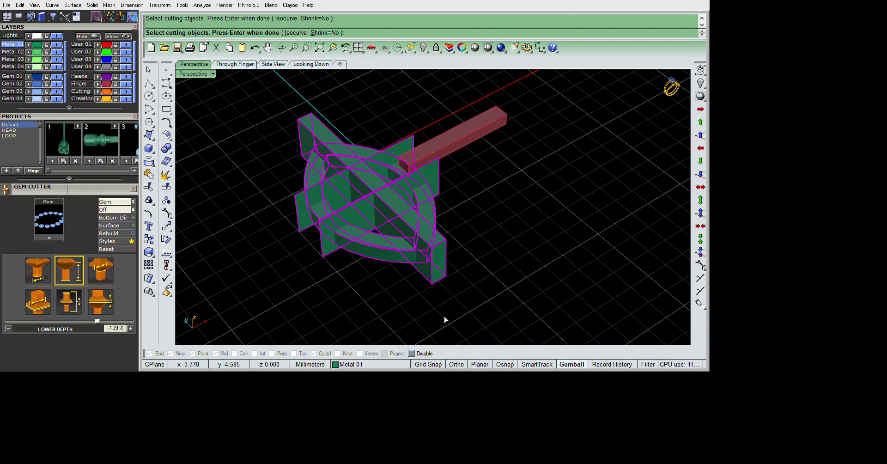
key("Return")
Delete the leftover surfaces plus the vertical and horizontal slabs
right_click_drag(576, 251, 507, 238)
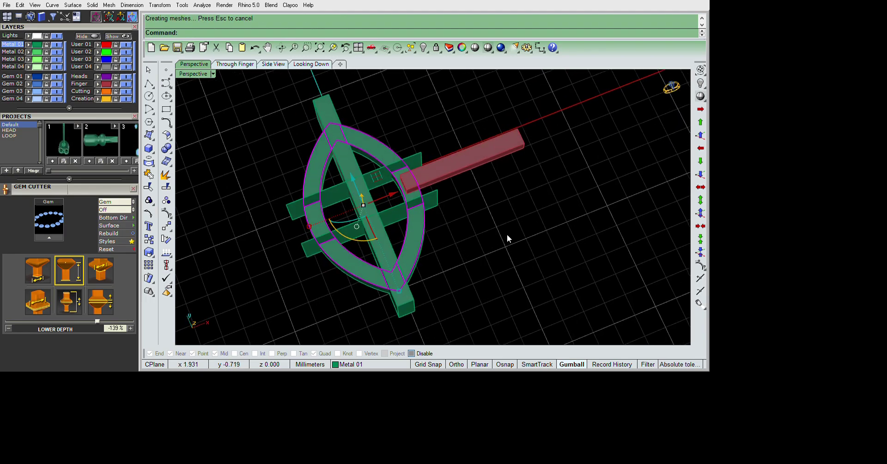
left_click(394, 279, "ctrl")
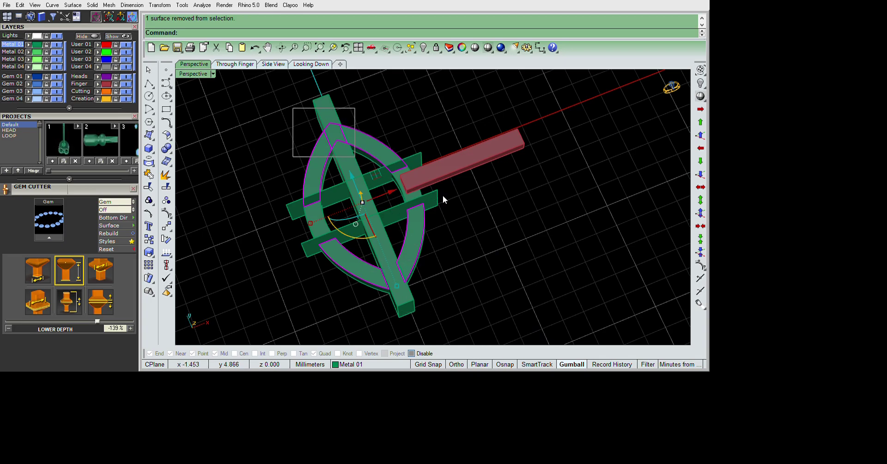
key("Delete")
left_click(441, 217)
key("Delete")
left_click(457, 273)
key("Delete")
Select the two lower side sections of the split frame
left_click_drag(281, 188, 439, 304)
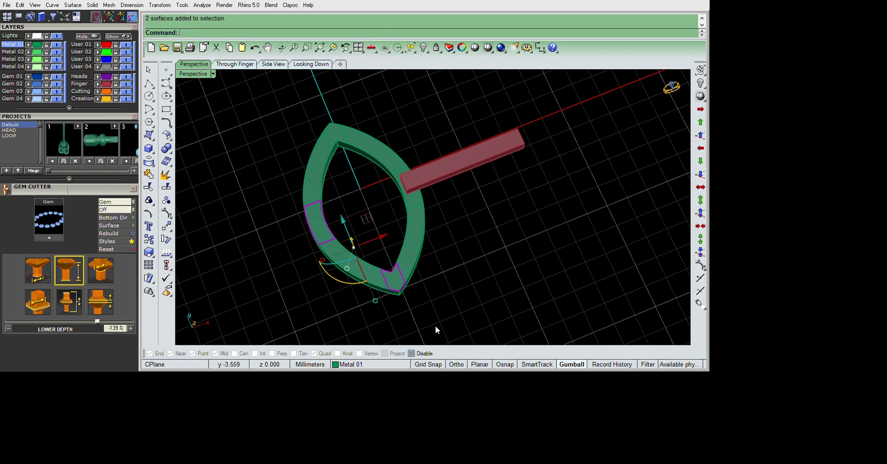
left_click_drag(459, 235, 377, 121)
left_click_drag(399, 181, 289, 102)
mouse_move(499, 226)
right_mouse_down()
mouse_move(415, 154)
mouse_move(534, 247)
mouse_move(555, 203)
right_mouse_up()
type("e")
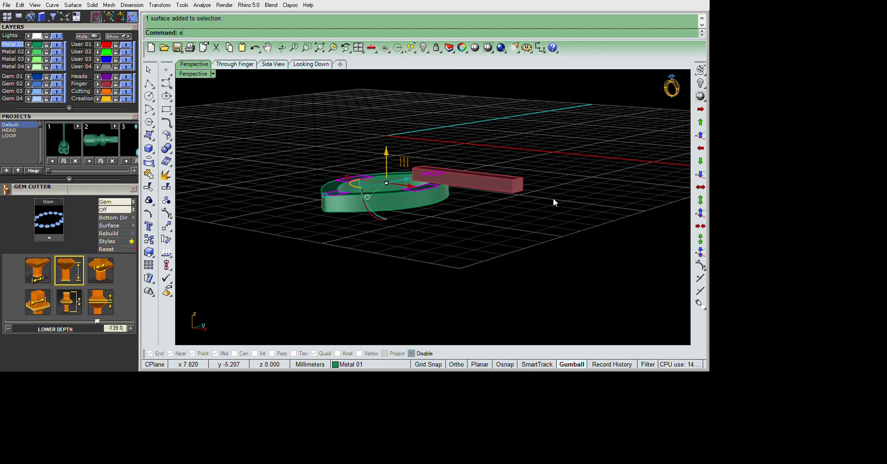
key("Return")
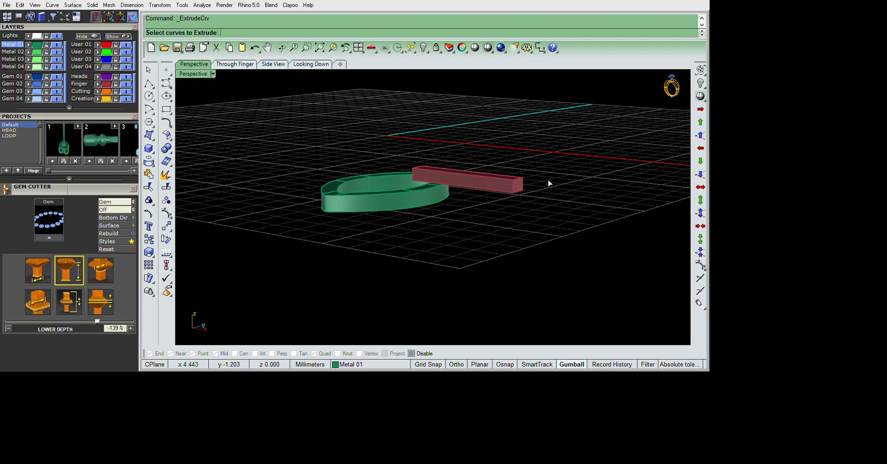
Window-select the two side sections of the frame
key("Escape")
left_click_drag(386, 249, 297, 143)
left_click_drag(465, 239, 396, 147)
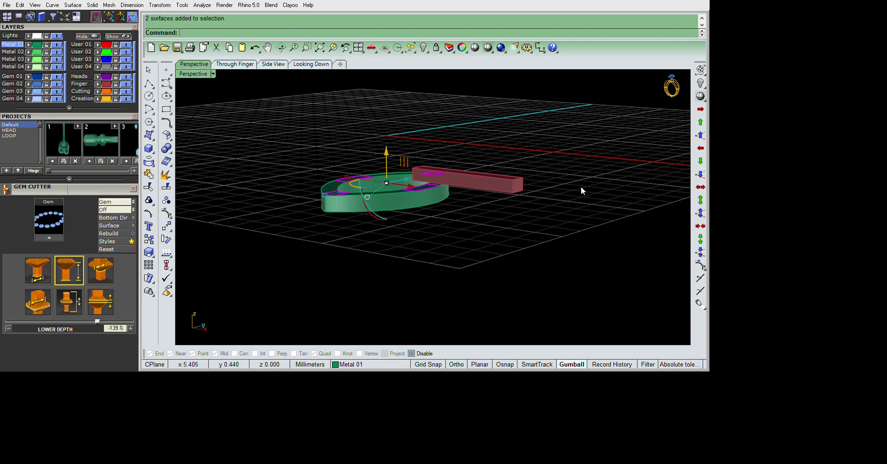
type("e")
key("Return")
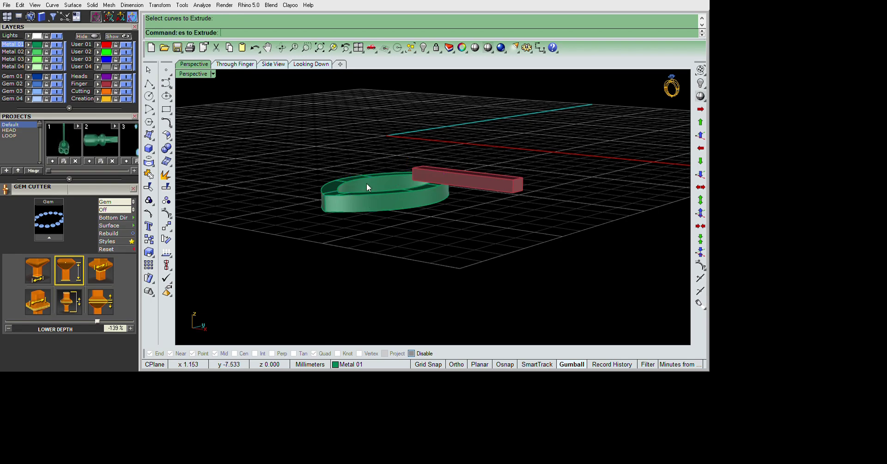
key("Escape")
Extrude the side sections upward only, with BothSides set to No
left_click_drag(482, 237, 609, 147)
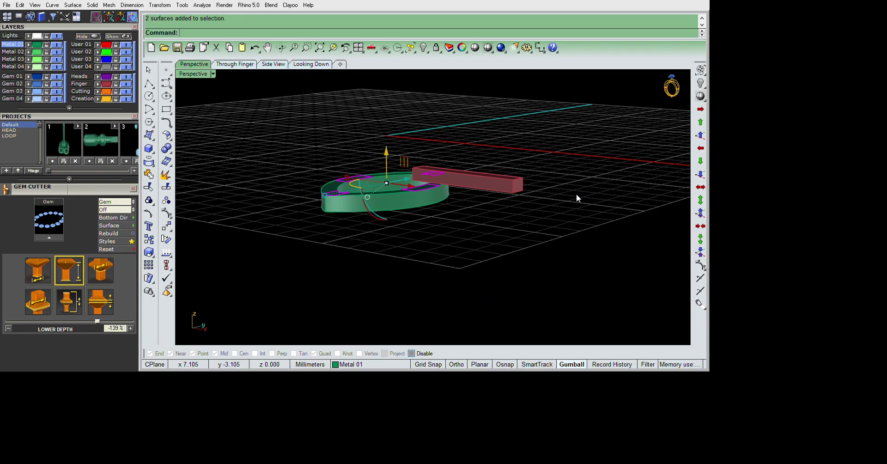
type("e")
key("Return")
type("b")
key("Return")
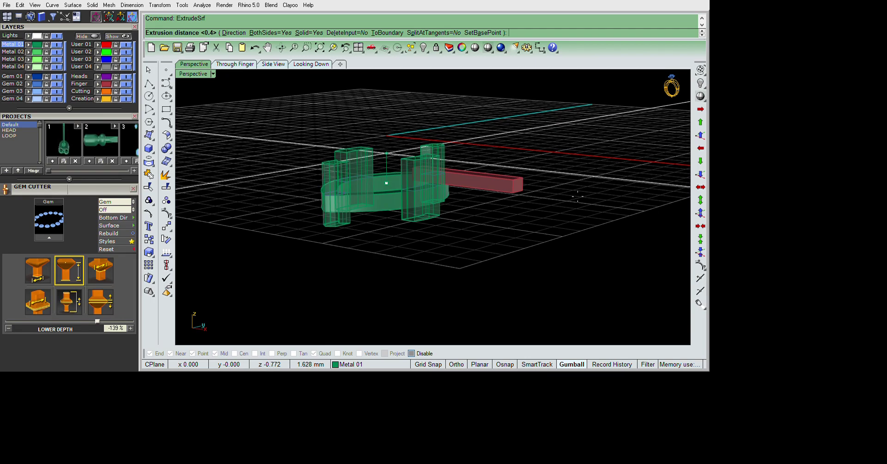
type("b")
key("Return")
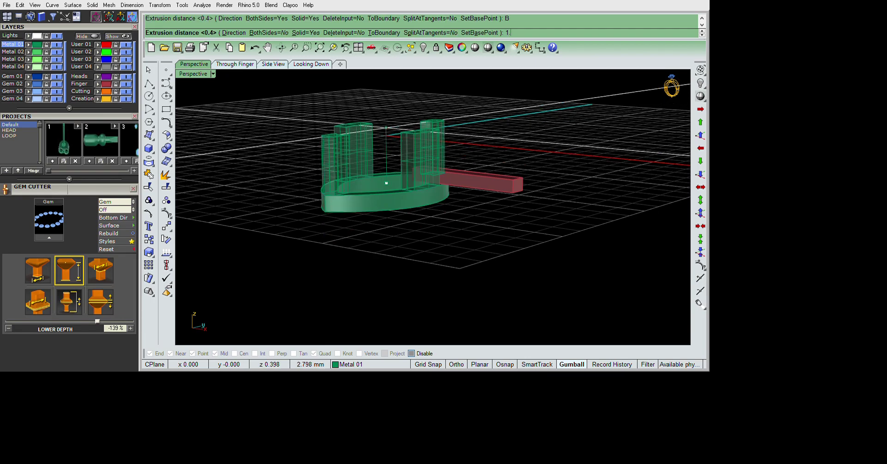
key("Return")
Show the hidden halo, gems and prongs again on the band
mouse_move(481, 232)
right_mouse_down()
mouse_move(521, 287)
mouse_move(533, 271)
mouse_move(546, 162)
mouse_move(515, 220)
mouse_move(522, 203)
mouse_move(625, 242)
mouse_move(574, 252)
mouse_move(616, 283)
mouse_move(630, 258)
mouse_move(628, 287)
right_mouse_up()
key("ctrl+shift+h")
key("ctrl+a")
key("Return")
type("copy")
key("Return")
Copy the bar just below the original and slide it left into the ring
left_click(629, 261)
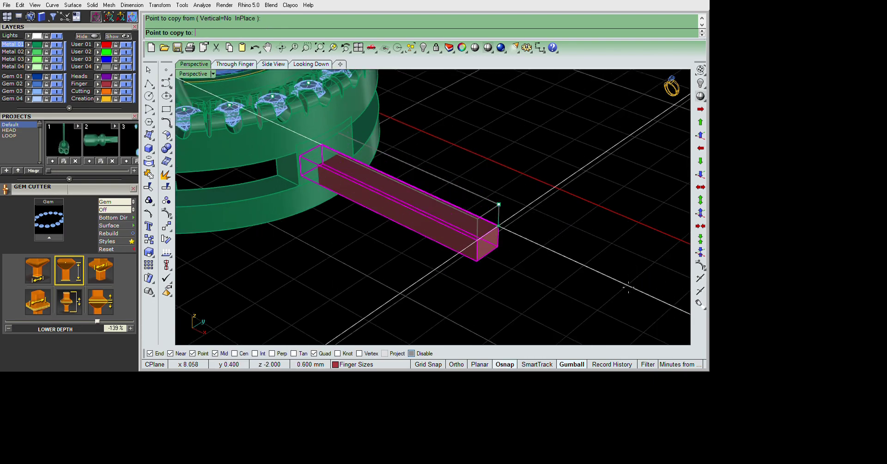
left_click(629, 286)
mouse_move(548, 306)
right_mouse_down()
mouse_move(609, 235)
mouse_move(576, 231)
mouse_move(606, 265)
right_mouse_up()
key("Return")
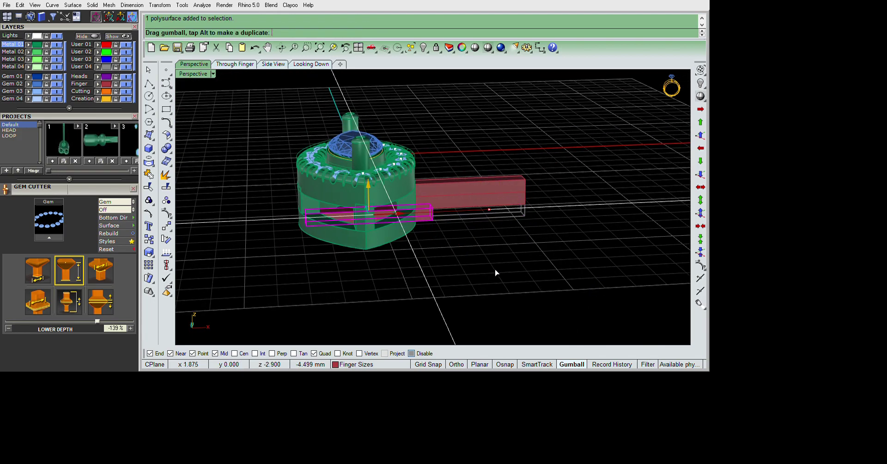
left_click_drag(496, 273, 490, 274)
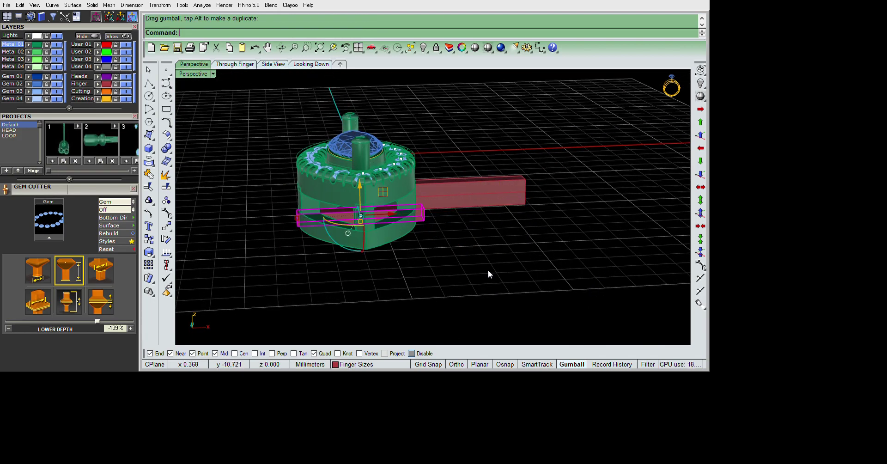
right_click_drag(489, 268, 527, 209)
Subtract the copied bar from the ring to cut an opening
left_click(517, 188)
scroll(516, 192, "up", 1)
key("Return")
left_click(531, 196)
key("Return")
Copy the bar across to the ring's opposite side
right_click_drag(569, 273, 562, 222)
type("copy")
key("Return")
left_click(562, 223)
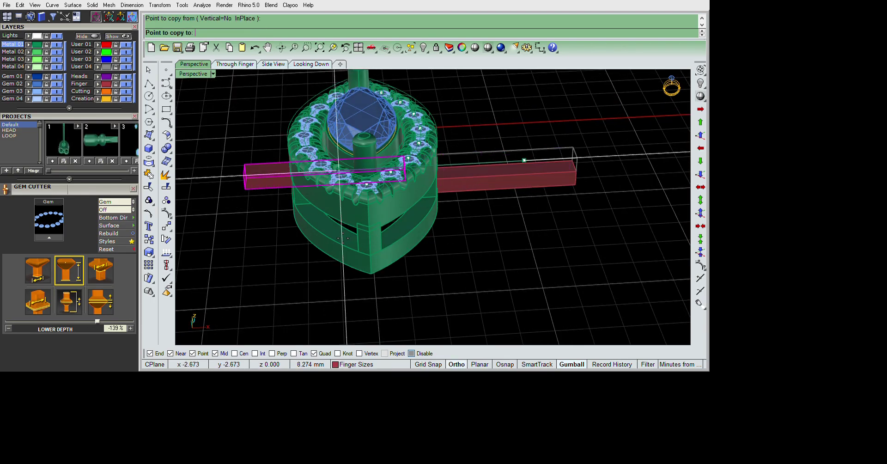
left_click(384, 222)
key("Return")
Boolean-subtract the left bar from the ring and delete the spare duplicate bar
mouse_move(383, 223)
right_mouse_down()
mouse_move(421, 225)
mouse_move(456, 277)
right_mouse_up()
key("Return")
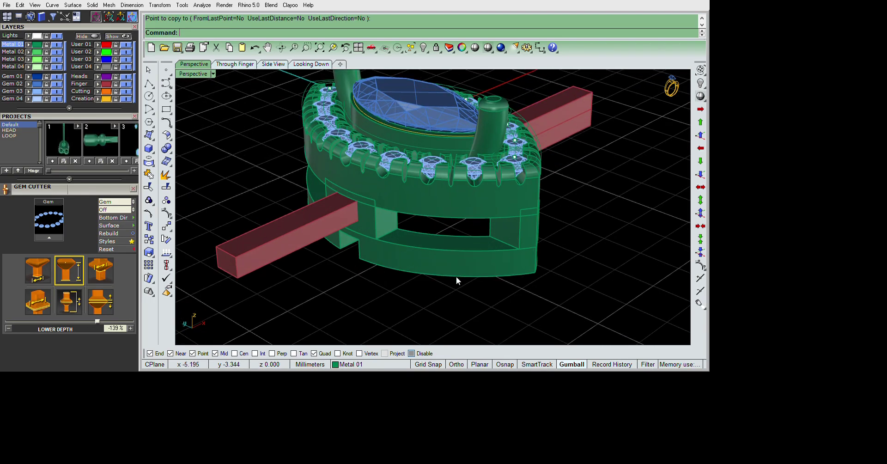
left_click(456, 276)
key("Return")
left_click(287, 229)
key("Return")
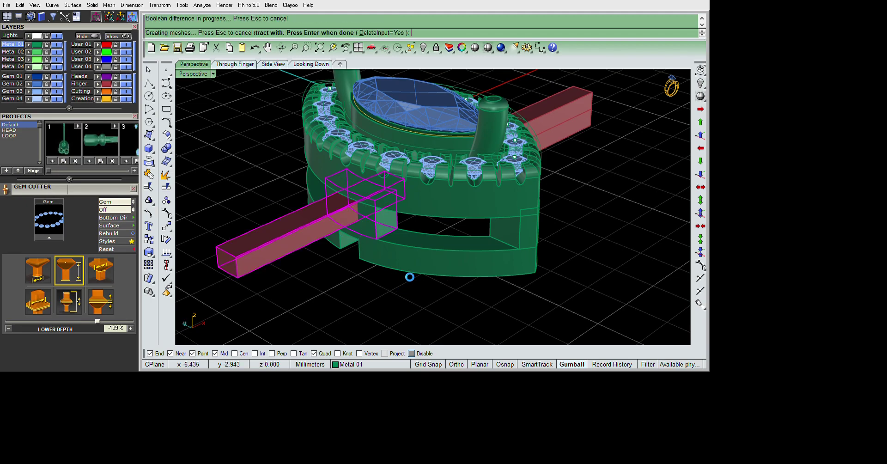
mouse_move(411, 198)
right_mouse_down()
mouse_move(575, 197)
mouse_move(572, 177)
mouse_move(535, 212)
right_mouse_up()
key("Delete")
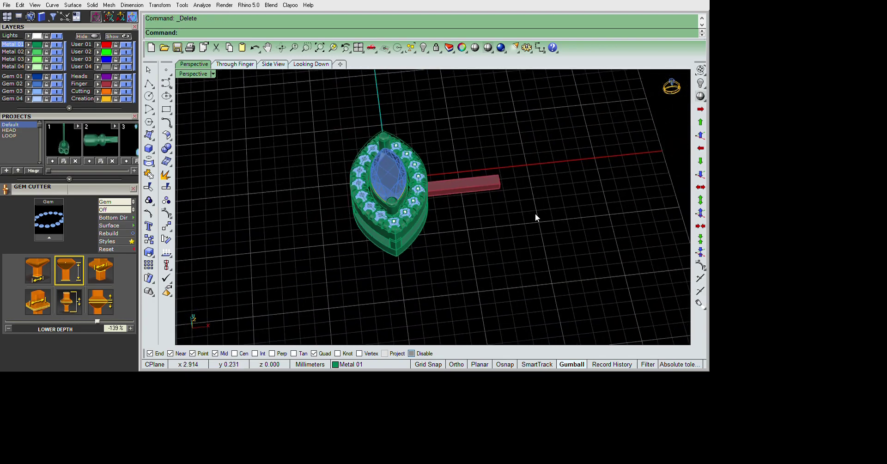
Group every setting piece and centre it in the top-down viewport
key("ctrl+a")
right_click_drag(439, 324, 503, 275)
key("ctrl+g")
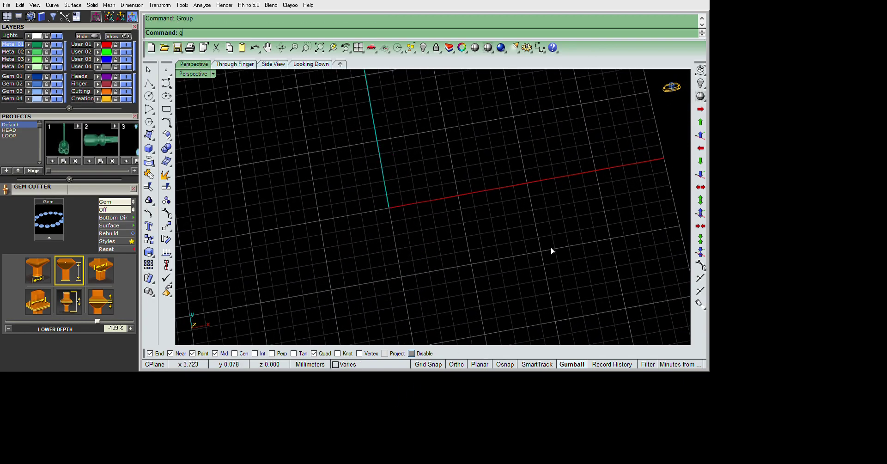
left_click(311, 64)
key("Escape")
scroll(589, 160, "down", 3)
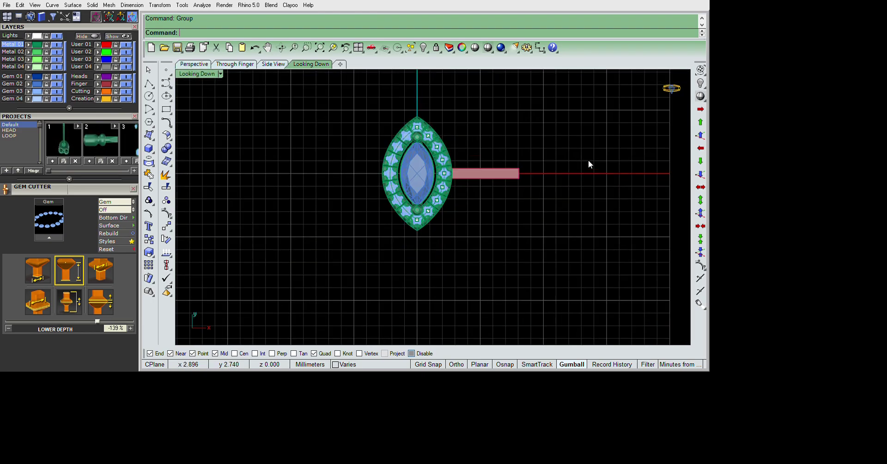
right_click_drag(418, 137, 371, 166)
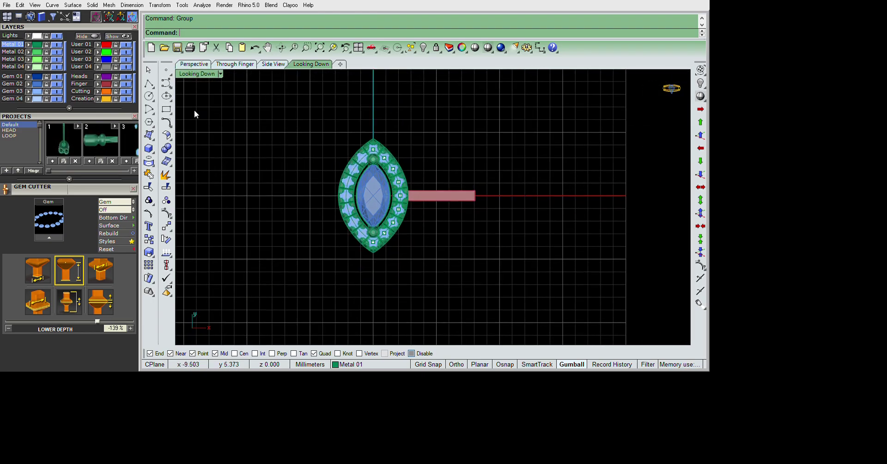
Use the calculator, then start a 177-long line from 0 and cancel it
type("Calc")
key("Return")
type("0")
key("Return")
type("177")
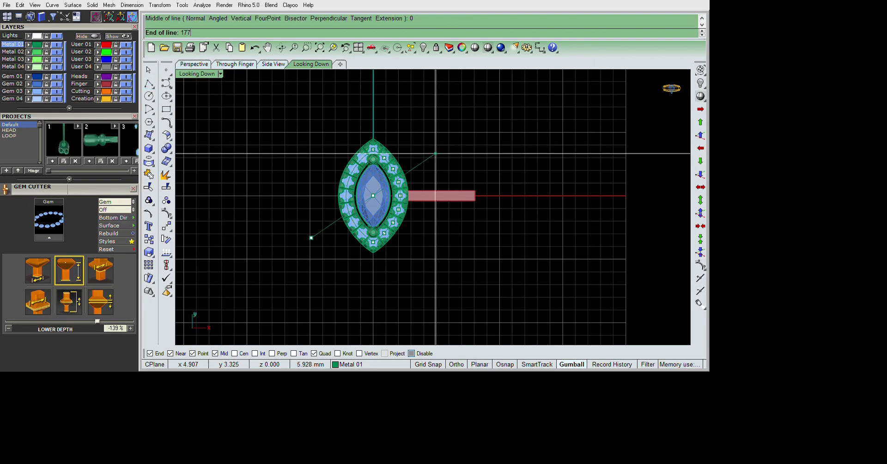
key("Escape")
Abandon a dimension and lock all the setting pieces in place
key("ctrl+a")
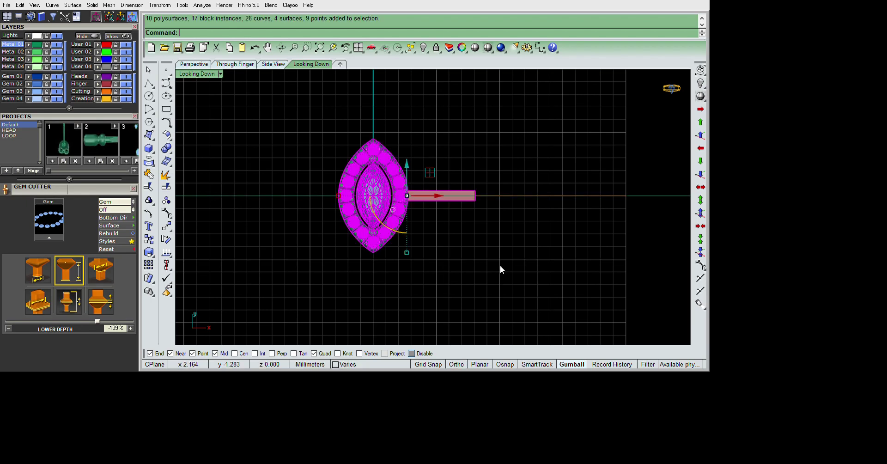
type("dim")
key("Return")
key("Escape")
key("ctrl+a")
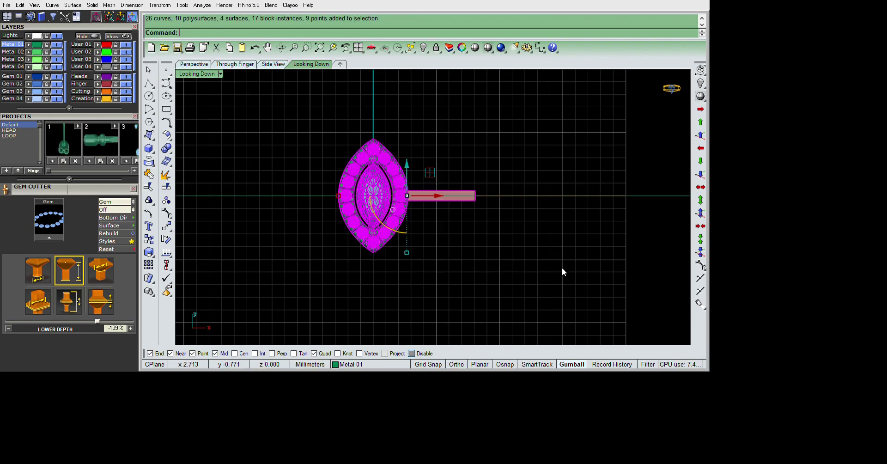
key("ctrl+l")
key("ctrl+a")
Cancel a cut plane started at the origin and delete the arc curve left of the gem
type("cutplane")
key("Return")
type("0")
key("Return")
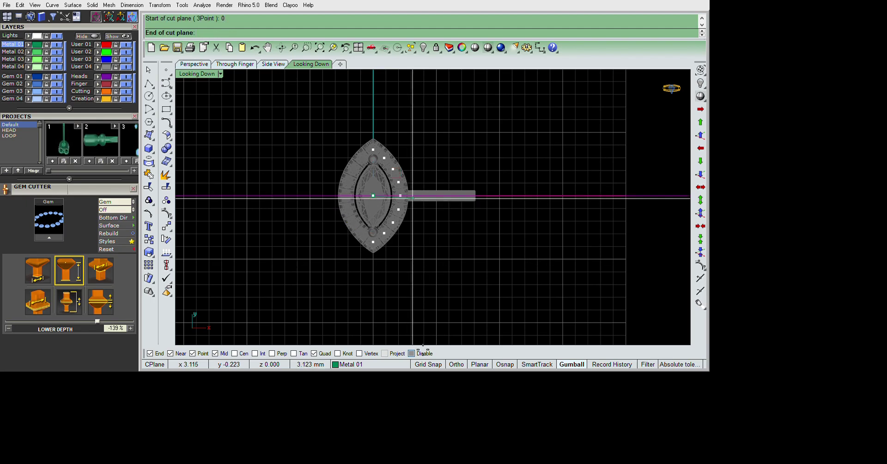
key("Escape")
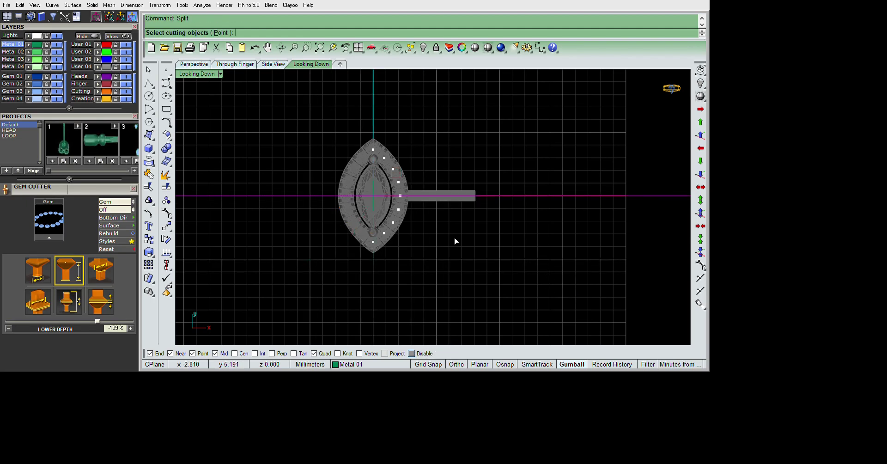
left_click(406, 176)
left_click(355, 223)
key("Delete")
Unlock the setting pieces and begin an aligned dimension at the setting's right edge
key("ctrl+alt+l")
type("dima")
key("Return")
scroll(508, 251, "up", 2)
left_click(415, 197)
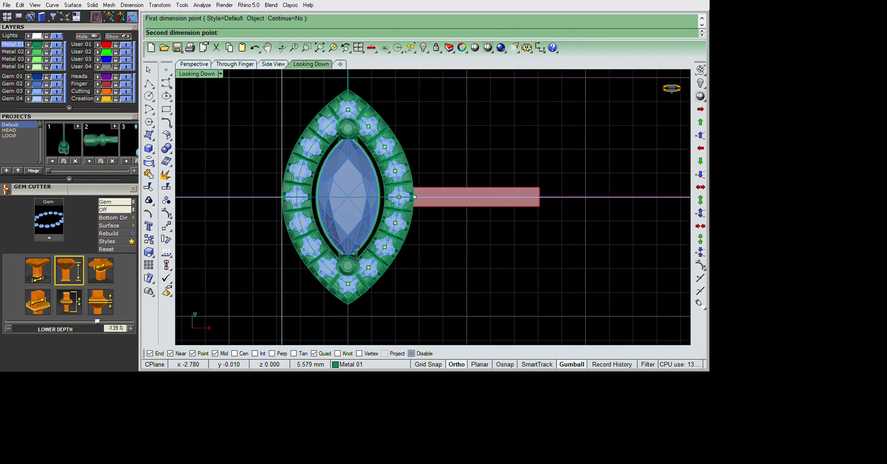
Select the whole link and set up ArrayCrv along the chosen path curve
key("Escape")
key("ctrl+a")
scroll(564, 295, "down", 2)
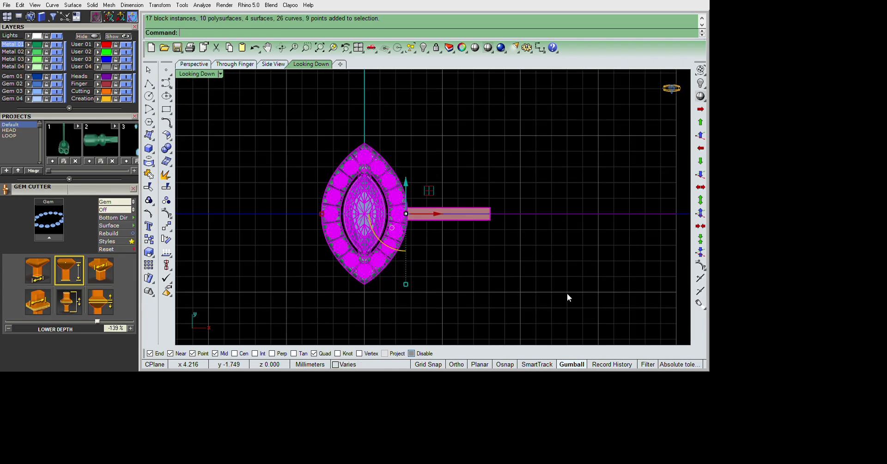
type("rraycrv")
key("Return")
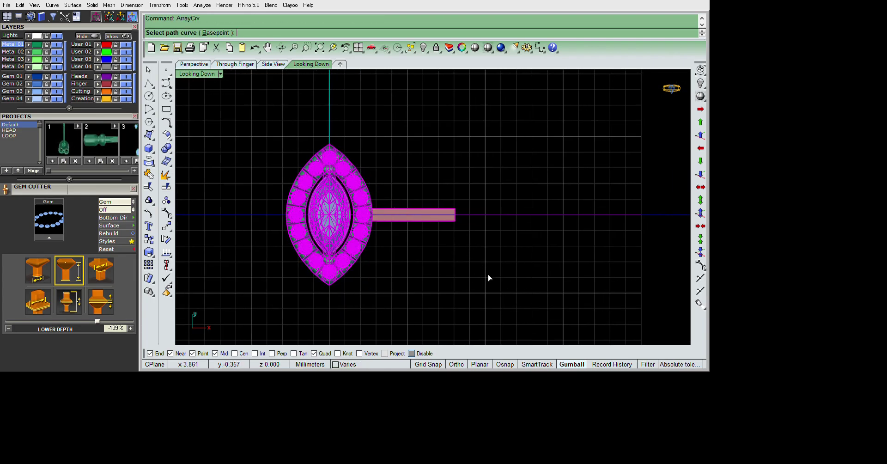
key("Escape")
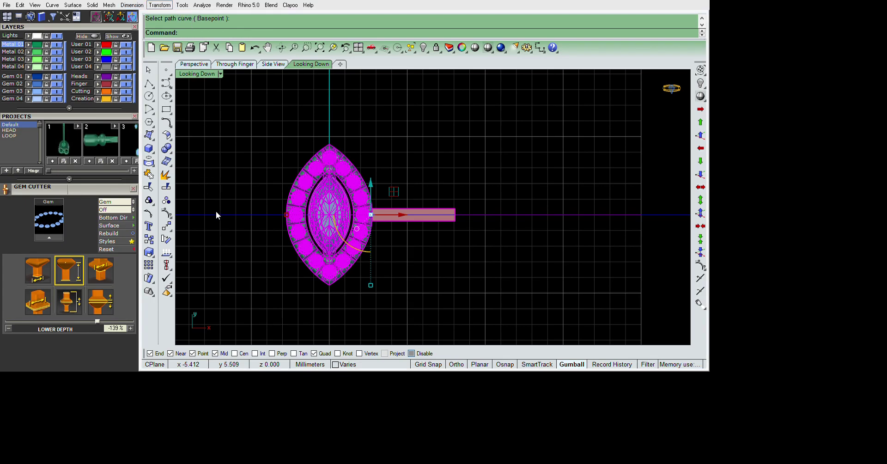
right_click(340, 245)
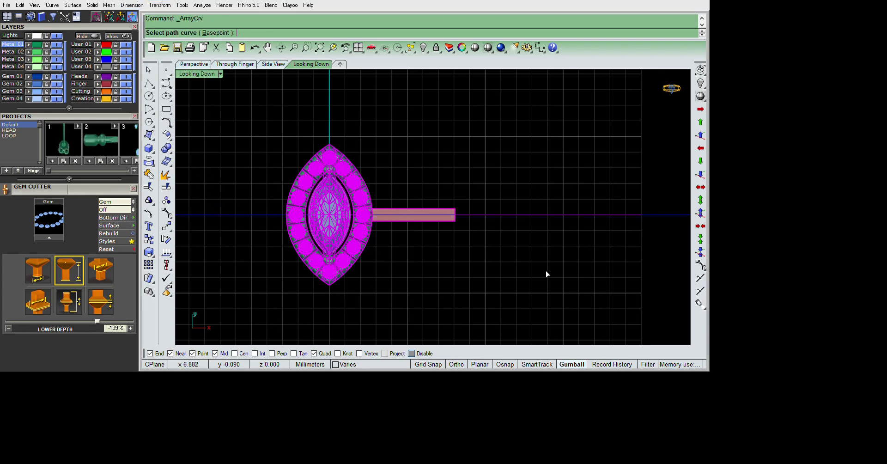
left_click(537, 271)
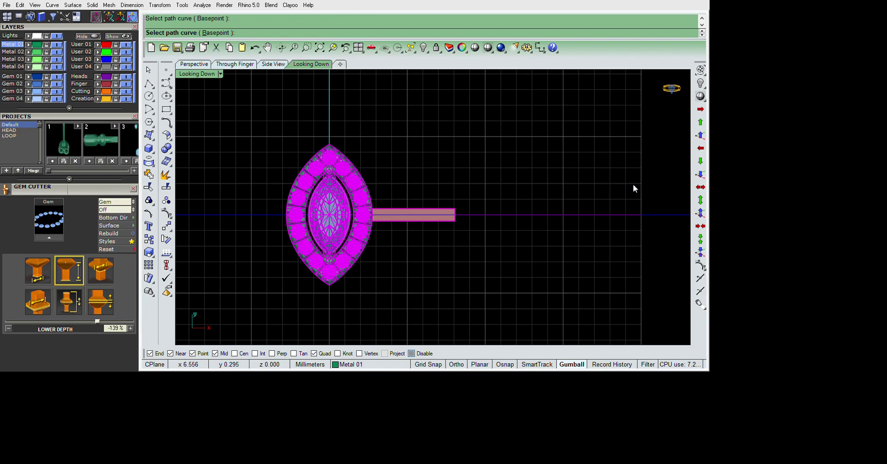
Create the row of repeated marquise links, rerun the array, and zoom out over the chain
left_click(504, 177)
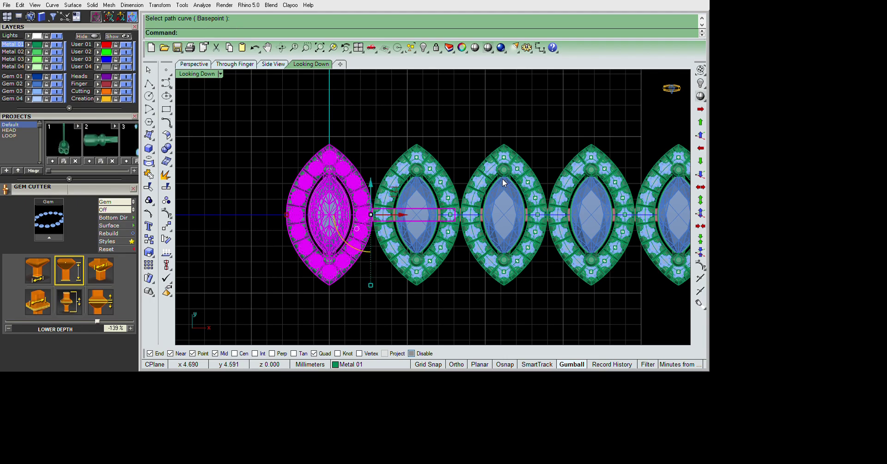
scroll(503, 177, "down", 5)
scroll(502, 179, "down", 2)
key("Return")
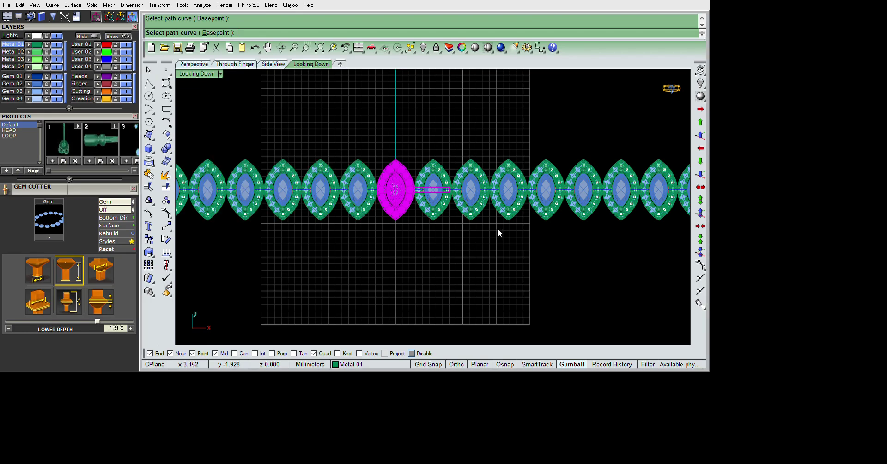
scroll(411, 224, "down", 2)
scroll(430, 219, "down", 2)
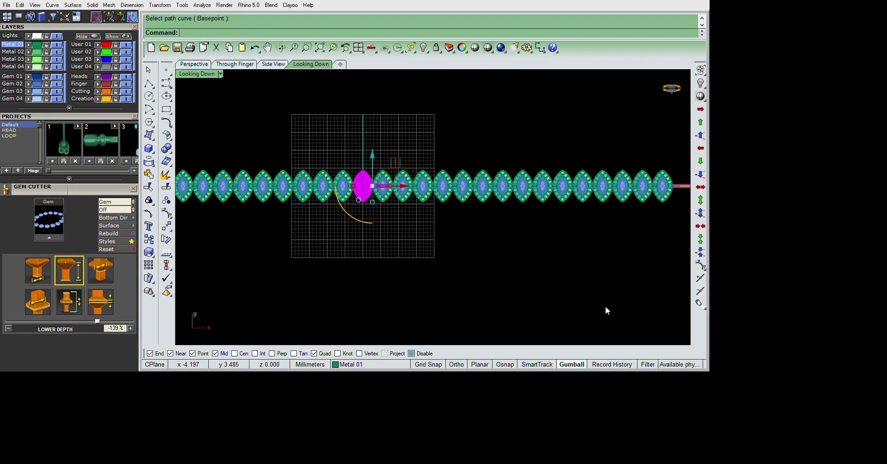
scroll(555, 303, "down", 2)
scroll(531, 277, "down", 1)
scroll(480, 211, "up", 2)
scroll(462, 208, "up", 4)
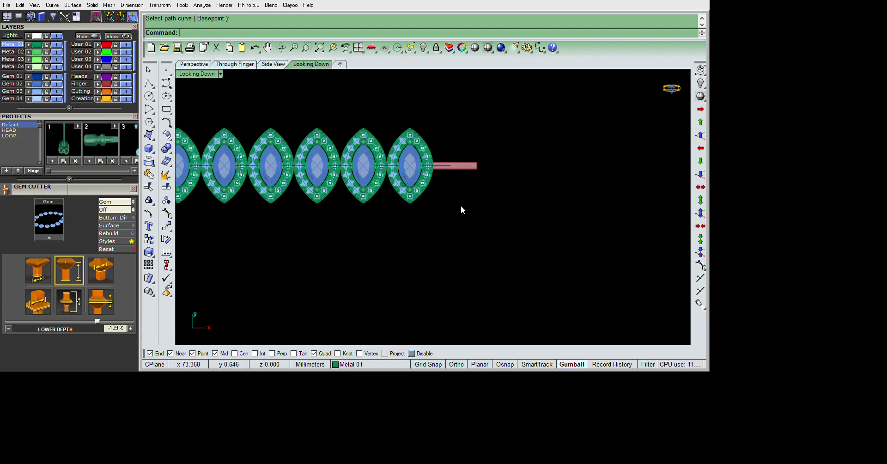
scroll(521, 224, "up", 3)
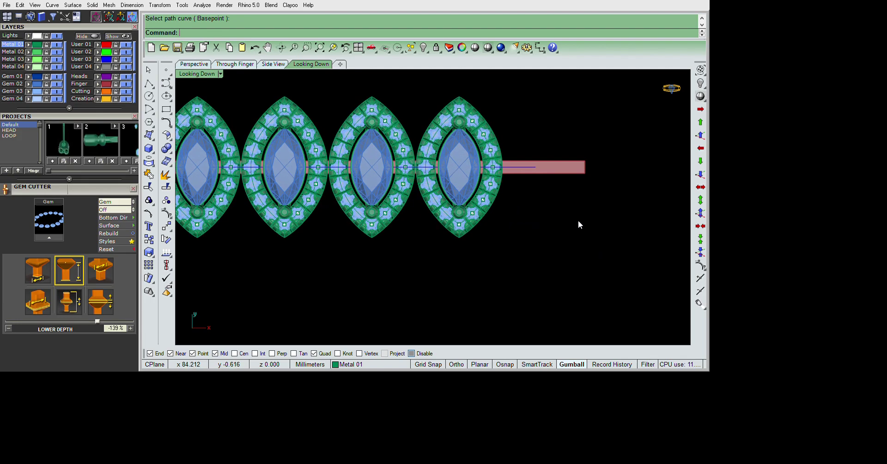
scroll(587, 224, "down", 2)
scroll(597, 231, "down", 1)
scroll(609, 235, "up", 1)
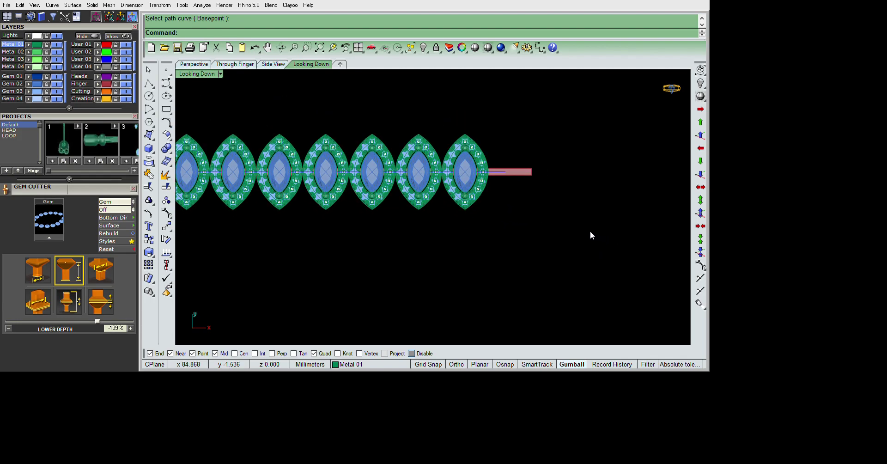
scroll(590, 231, "up", 1)
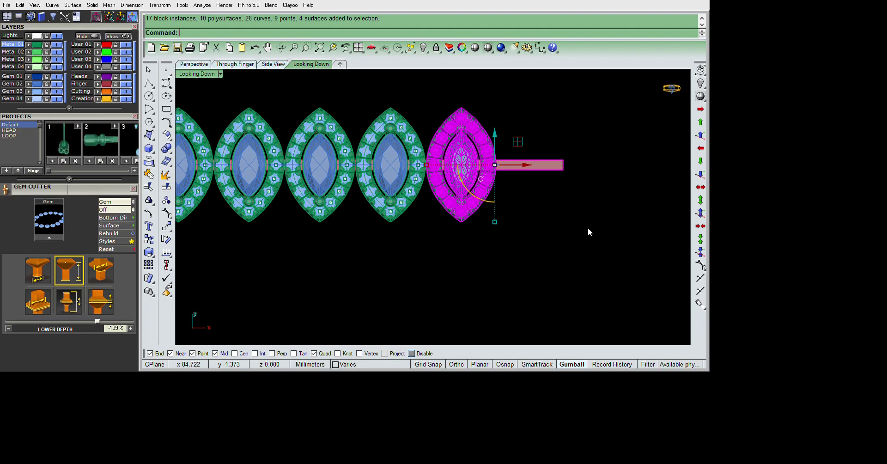
Select the last marquise halo link and hide all the other links of the chain
scroll(595, 216, "up", 1)
scroll(601, 218, "up", 1)
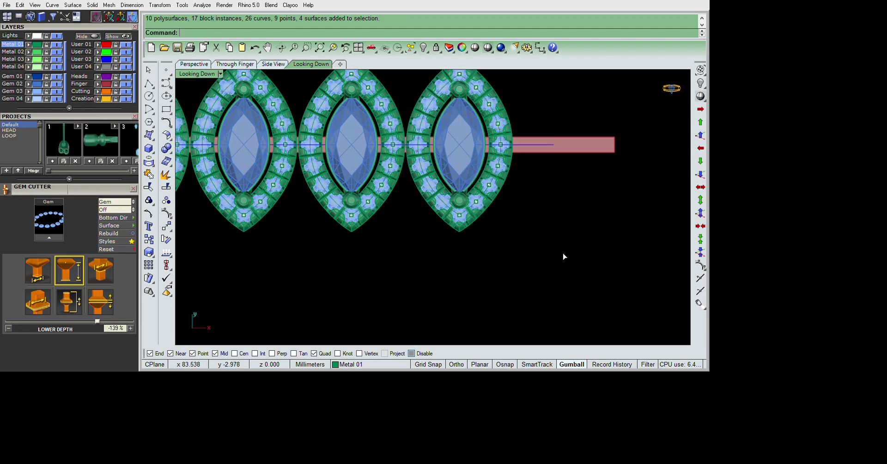
right_click_drag(563, 251, 568, 293)
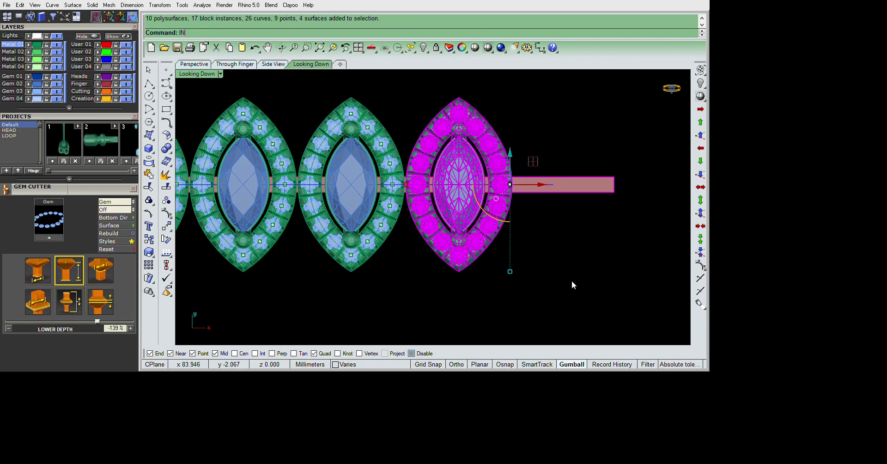
right_click(575, 272)
right_click_drag(552, 272, 565, 244)
type("U")
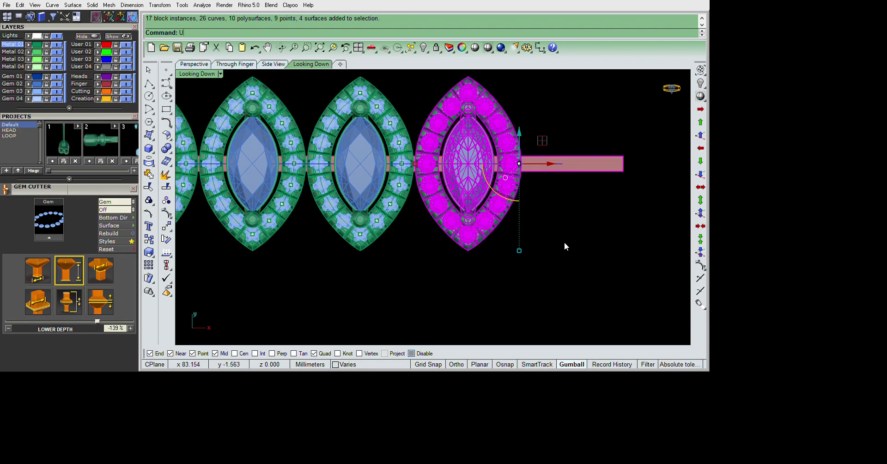
key("Return")
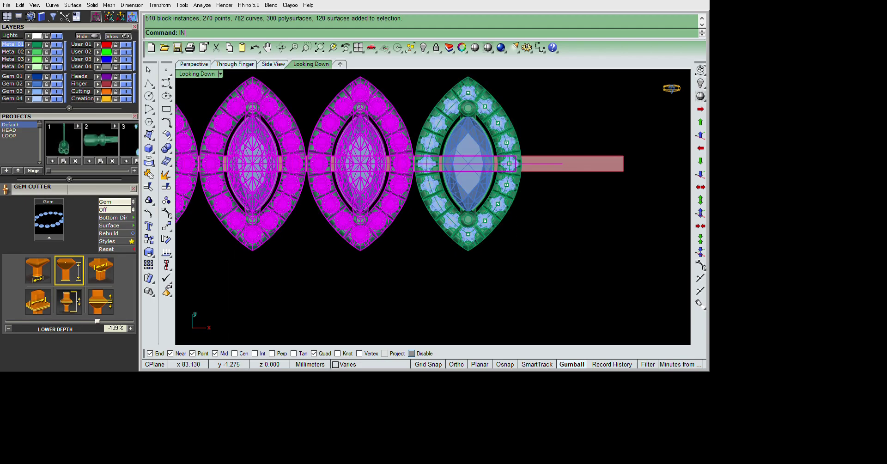
Select the remaining link and its bar, then cancel revealing the hidden links
key("ctrl+a")
key("Escape")
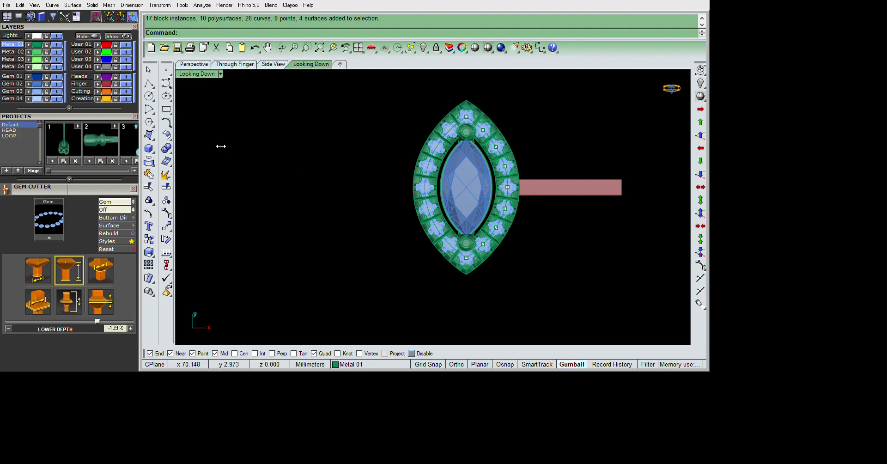
key("ctrl+a")
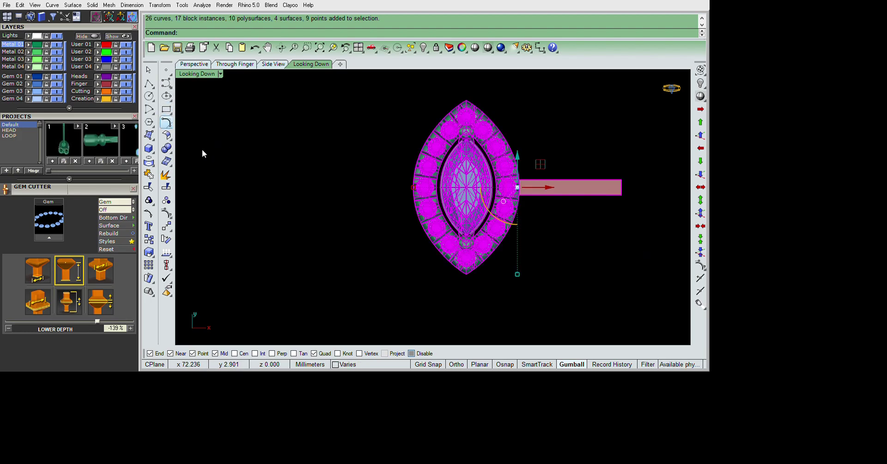
left_click(520, 196)
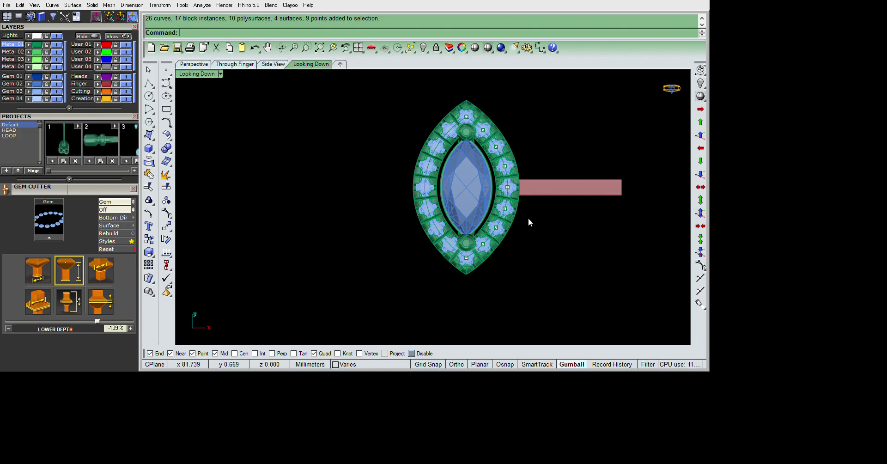
key("ctrl+shift+h")
key("Return")
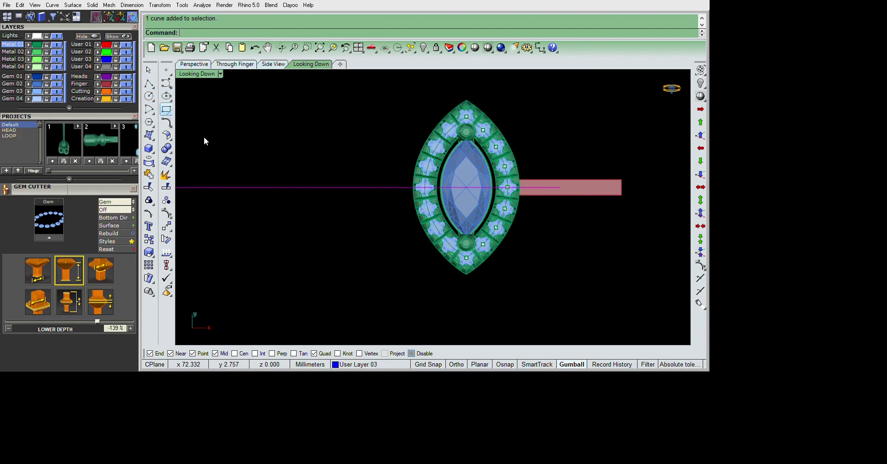
Draw a centre-based square of size 7 to the left of the marquise link
key("Return")
left_click(344, 187)
type("7")
key("Return")
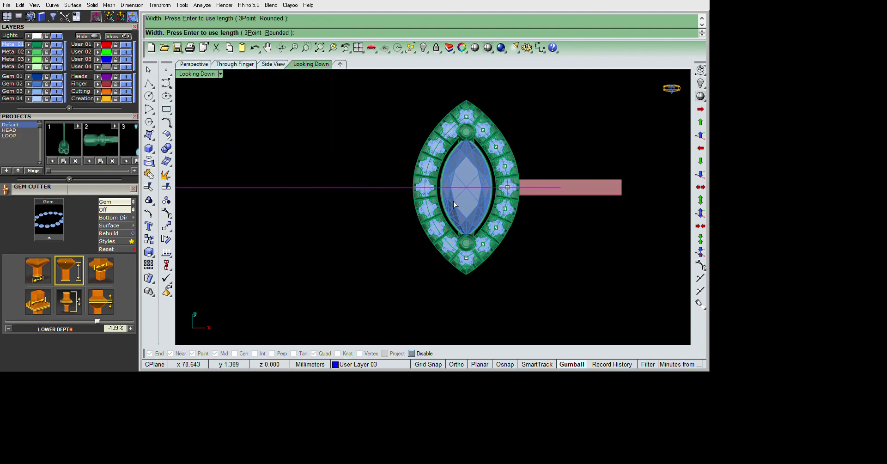
Scale the square vertically by 0.5 with Scale1D into a rectangle
type("scale")
key("Return")
left_click(286, 187, "alt")
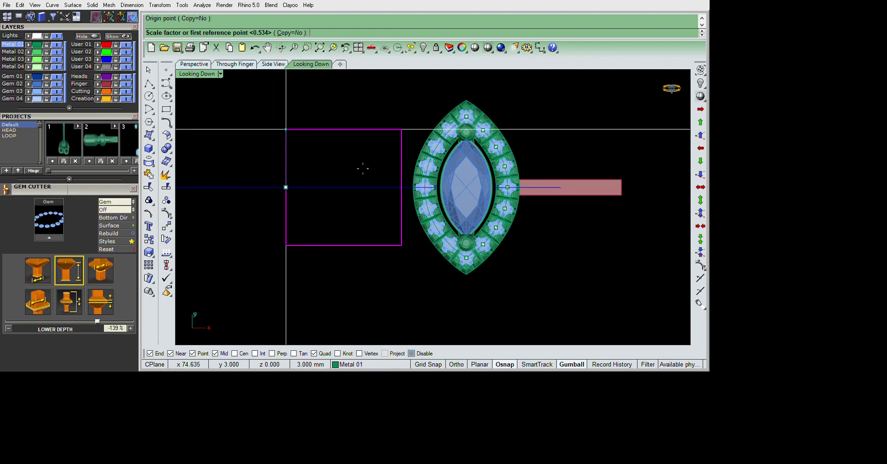
left_click(286, 129)
key("Escape")
type("scale1d")
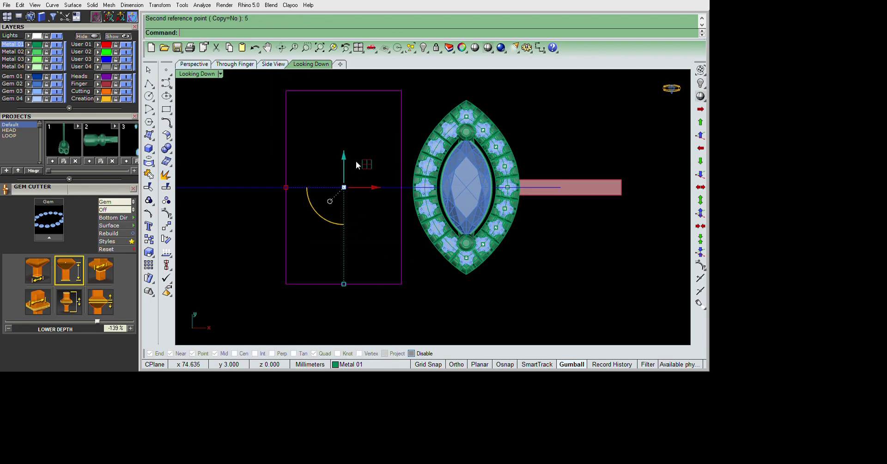
key("Return")
left_click(364, 187)
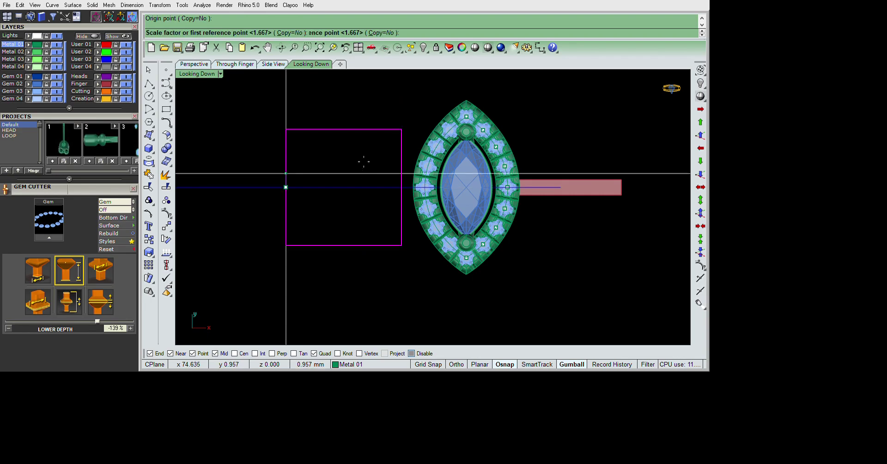
left_click(286, 129)
type(".5")
key("Return")
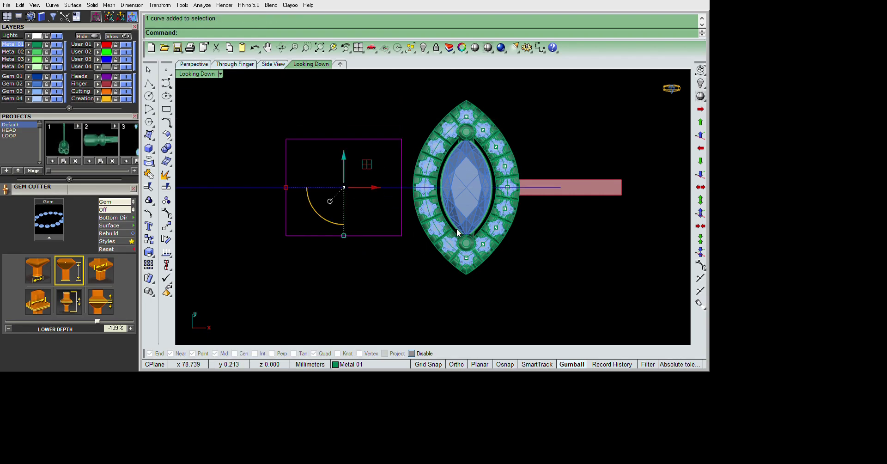
Move the rectangle onto the link, centred over the gem, and show its control points
left_click_drag(376, 187, 614, 229)
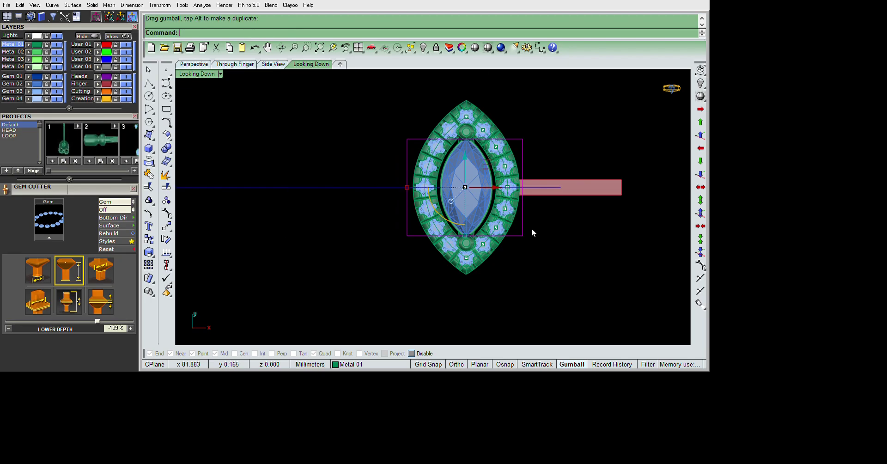
right_click_drag(531, 234, 521, 246)
key("F10")
Drag the rectangle's left corner points outward past the marquise halo's left edge
left_click_drag(516, 340, 525, 257)
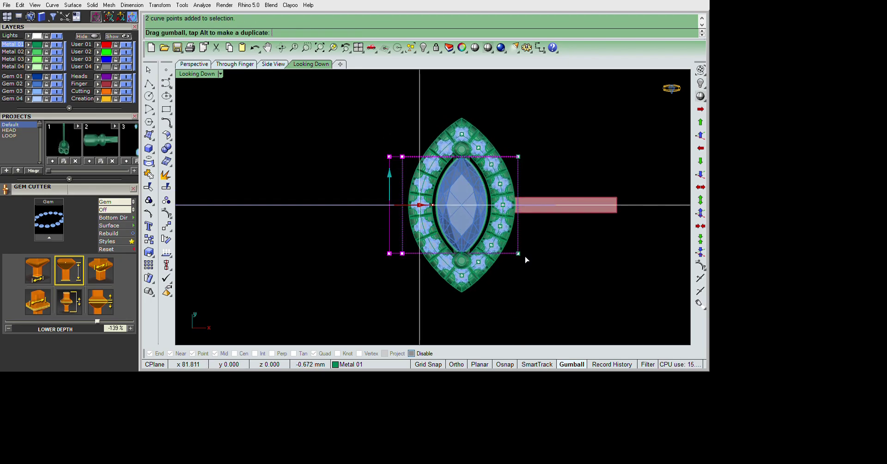
type("a")
key("Return")
scroll(508, 259, "up", 2)
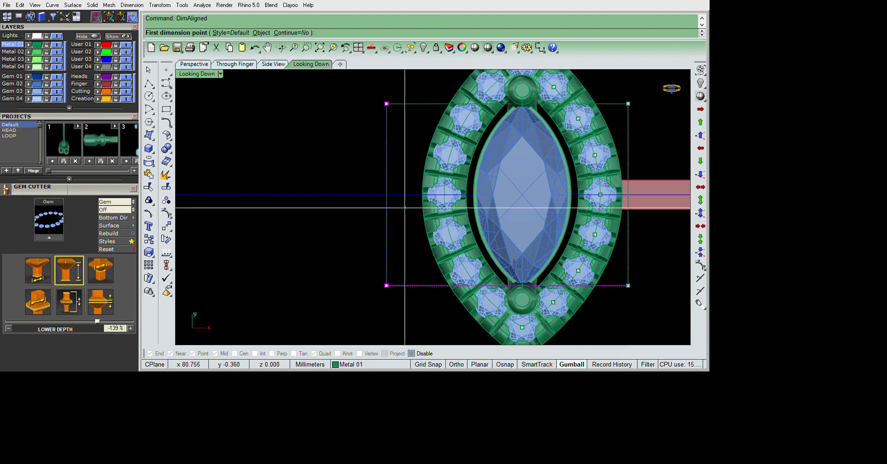
scroll(536, 240, "up", 2)
left_click(498, 250)
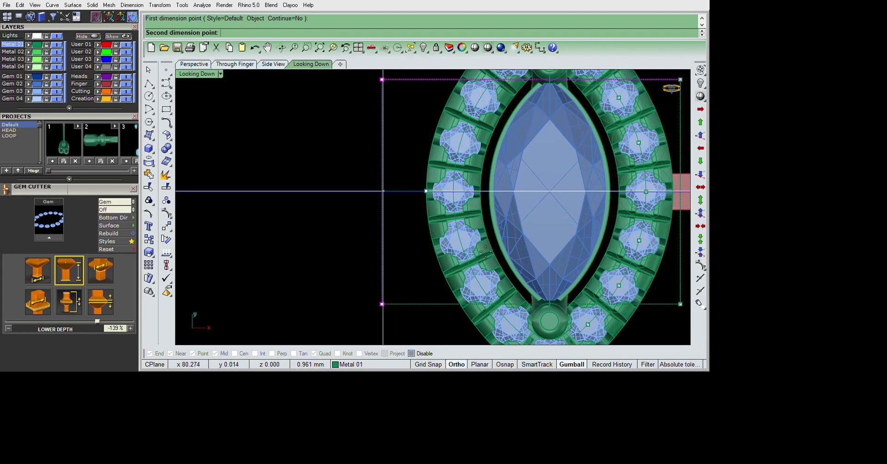
key("Escape")
scroll(473, 308, "down", 2)
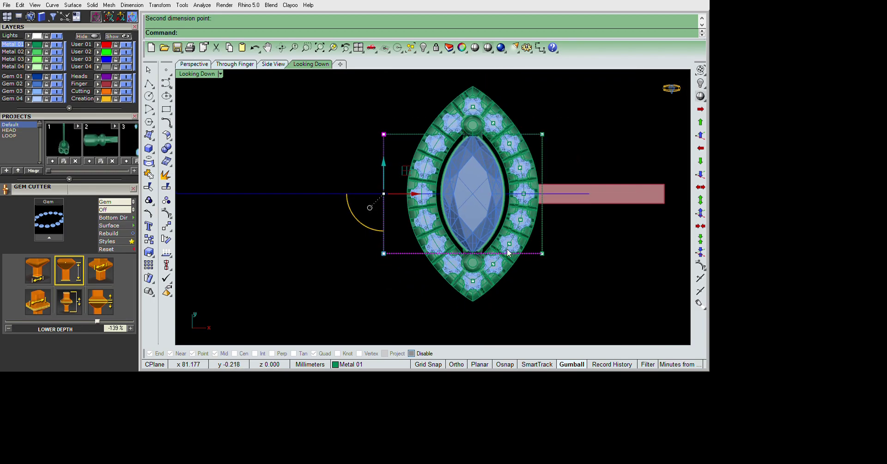
left_click_drag(520, 246, 512, 244)
left_click(460, 190)
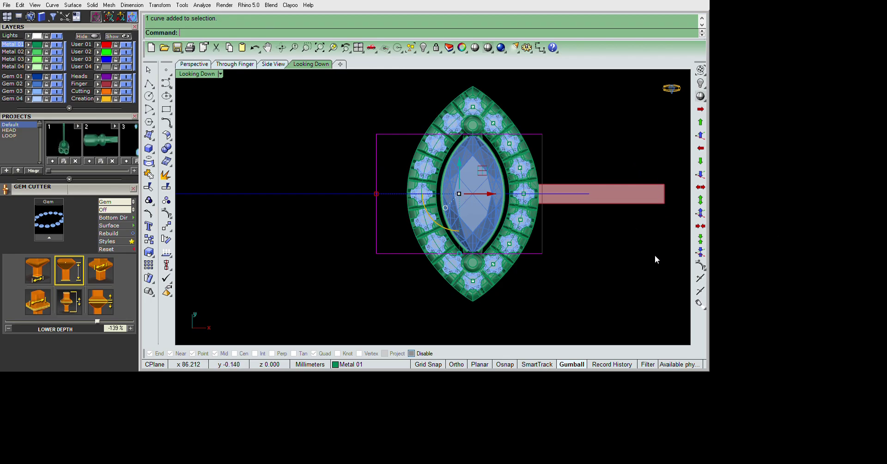
key("ctrl+Tab")
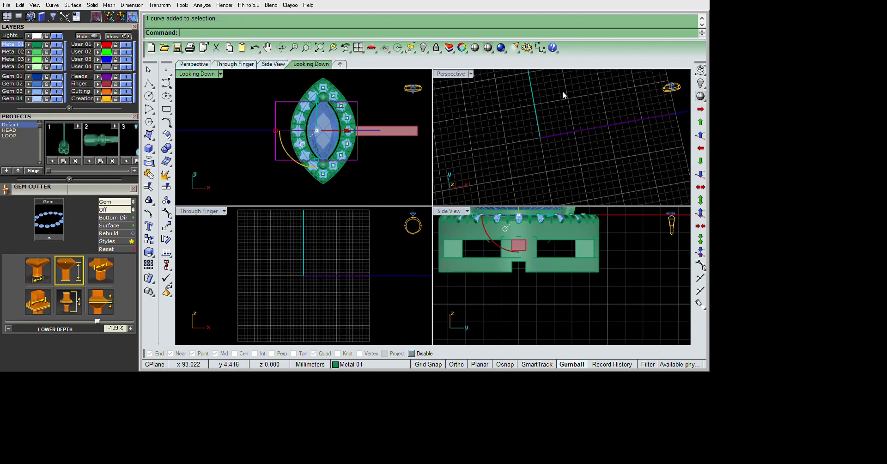
Hide all the link's solid parts, leaving only the guide curves
mouse_move(628, 217)
right_mouse_down()
mouse_move(470, 269)
mouse_move(529, 242)
mouse_move(606, 238)
right_mouse_up()
scroll(606, 237, "up", 3)
scroll(581, 270, "up", 3)
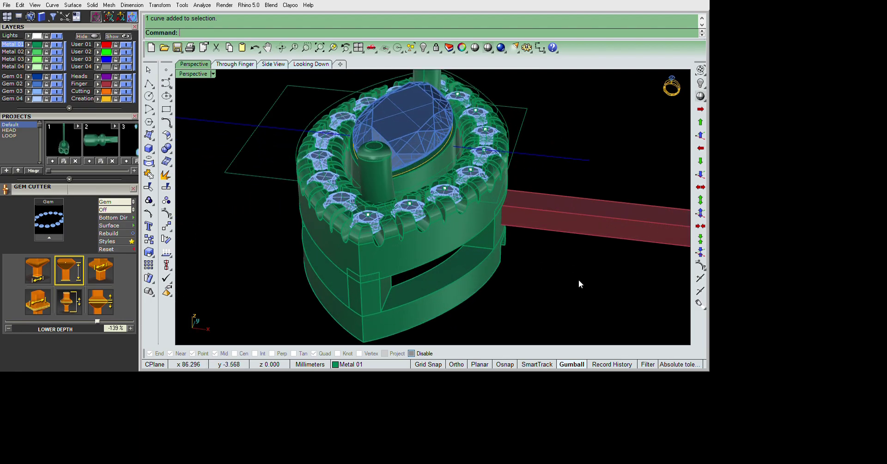
type("DupEdge")
key("Return")
key("Escape")
key("ctrl+a")
right_click_drag(562, 259, 582, 298)
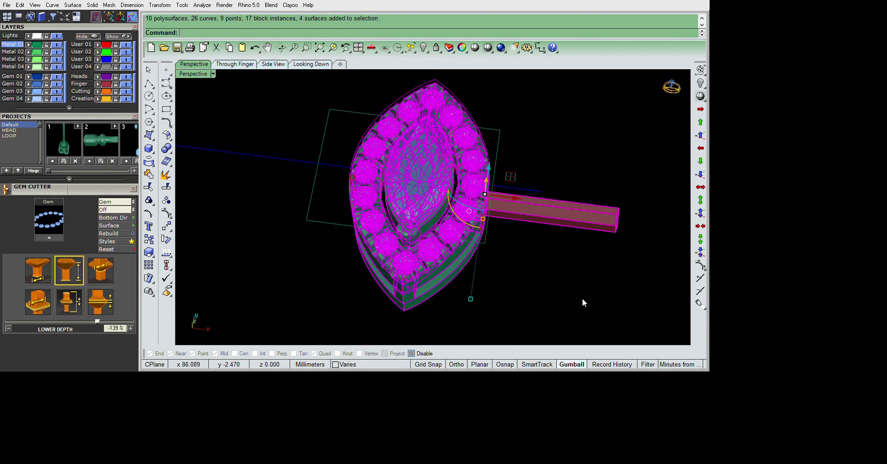
type("hide")
key("Return")
Project the marquise outline and rectangle flat onto the construction plane
mouse_move(539, 184)
right_mouse_down()
mouse_move(505, 199)
mouse_move(400, 115)
right_mouse_up()
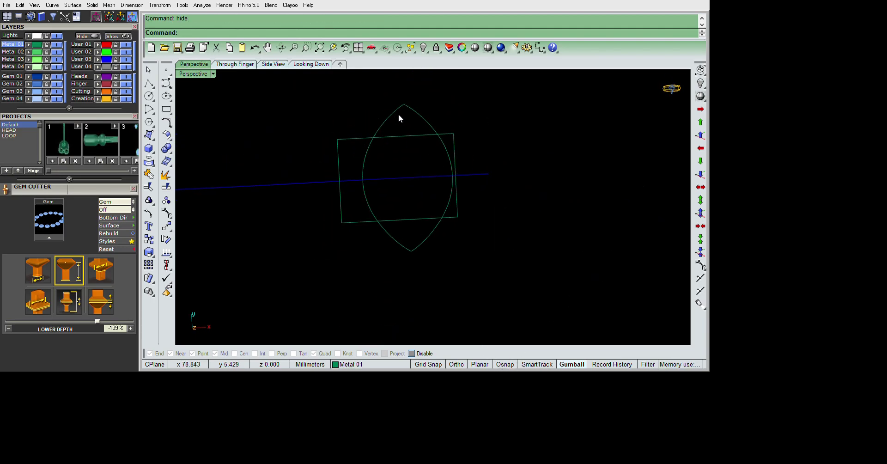
key("ctrl+a")
mouse_move(471, 143)
right_mouse_down()
mouse_move(570, 127)
mouse_move(549, 220)
right_mouse_up()
type("pc")
key("Return")
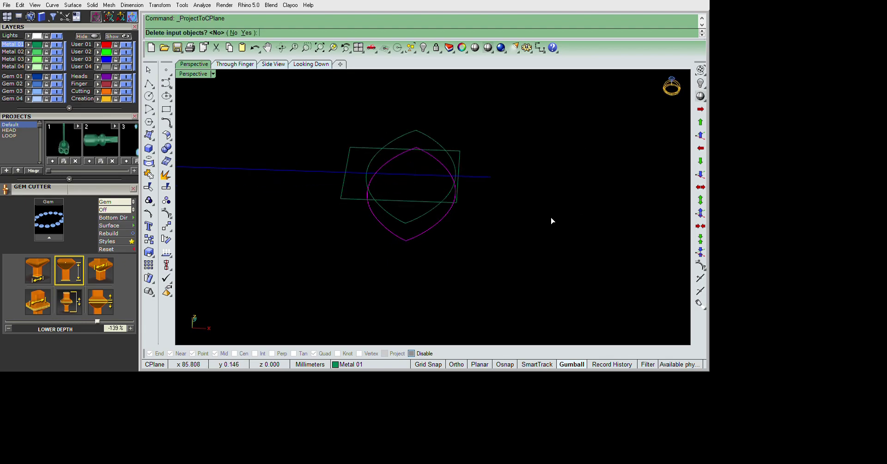
right_click_drag(551, 216, 553, 259)
key("Return")
Trim the rectangle and outline against each other into a bar profile with one curved end
left_click_drag(296, 72, 489, 285)
type("trim")
key("Return")
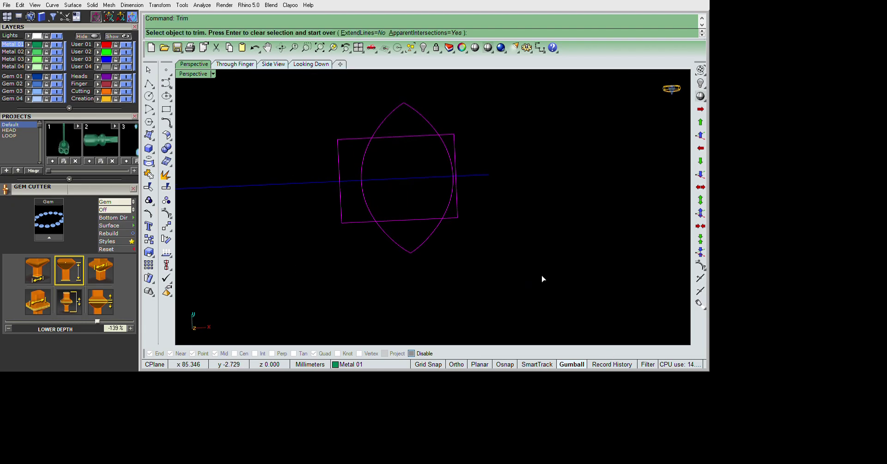
left_click(456, 184)
left_click(422, 117)
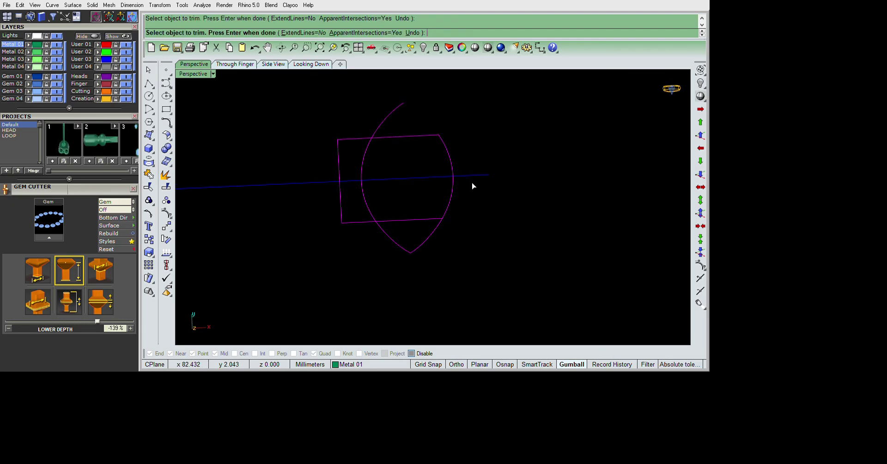
key("Return")
right_click_drag(597, 225, 576, 200)
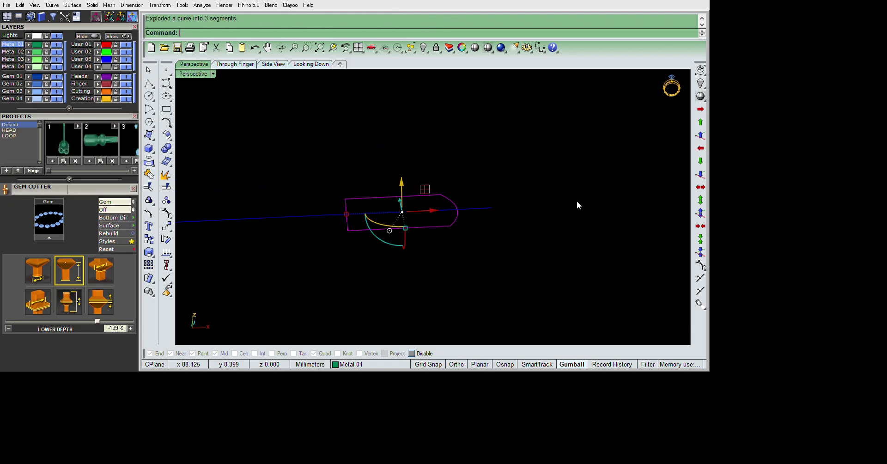
type("e")
Extrude the bar profile 2 units into a solid top slab
key("Return")
type("-")
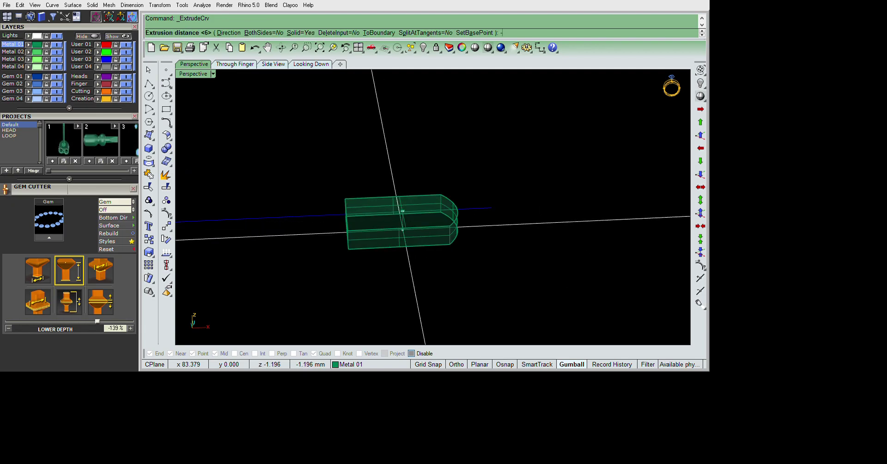
type("2")
key("Return")
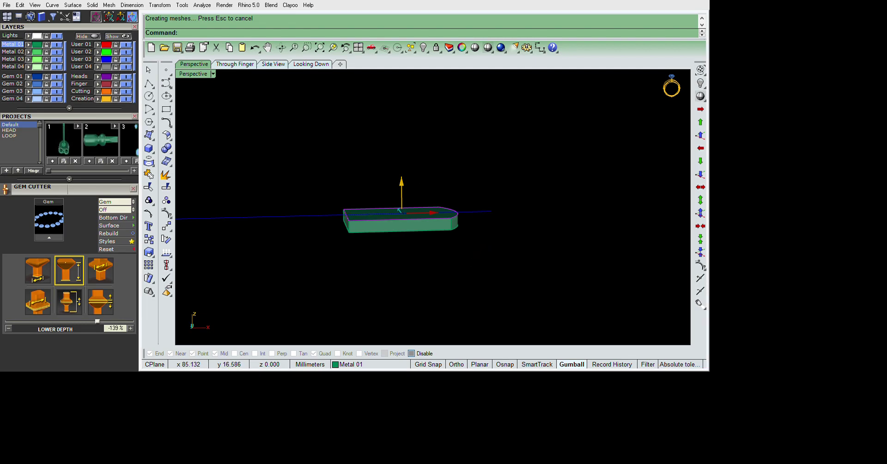
right_click_drag(500, 230, 512, 252)
Join the outline, offset it 0.8 inward, and explode both outlines into segments
key("ctrl+j")
type("j")
key("Return")
scroll(548, 314, "up", 3)
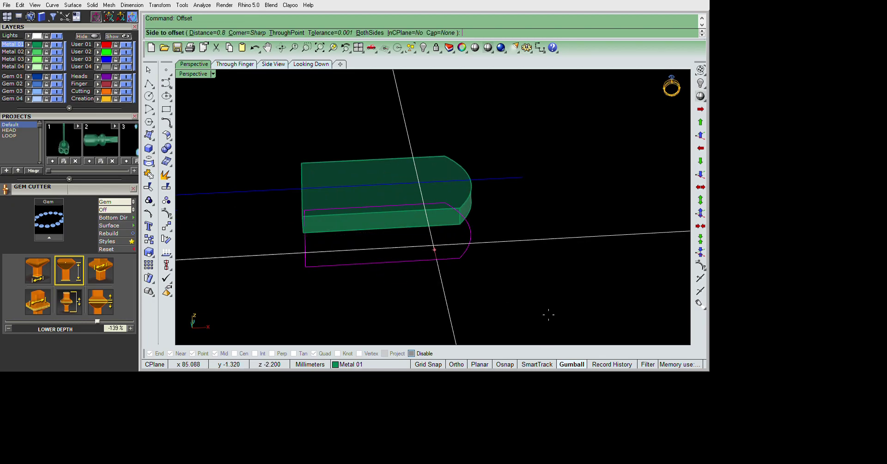
key("Return")
left_click(542, 306)
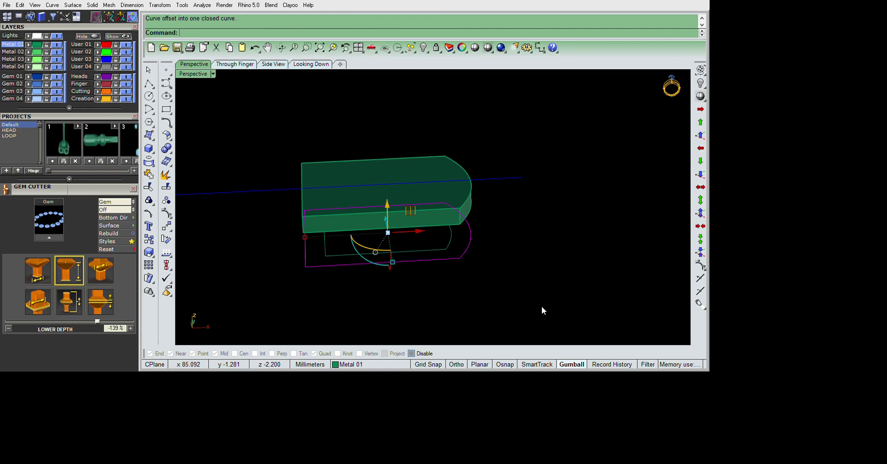
key("ctrl+j")
right_click_drag(551, 313, 550, 269)
type("j")
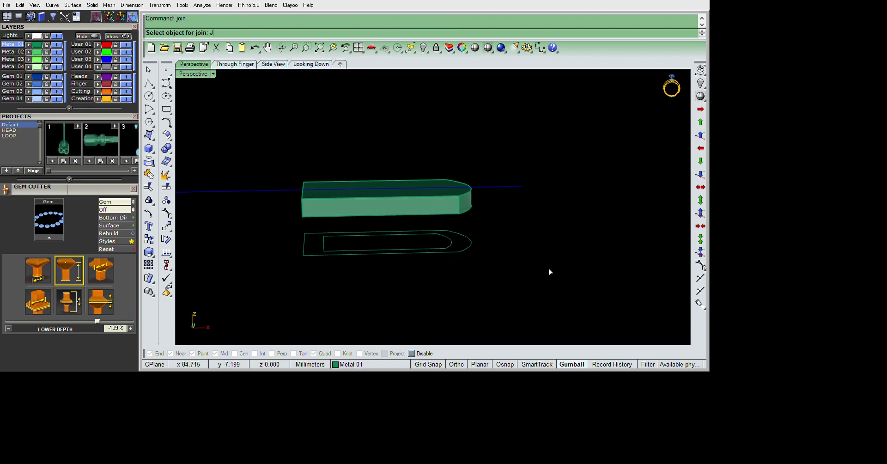
left_click_drag(607, 290, 299, 226)
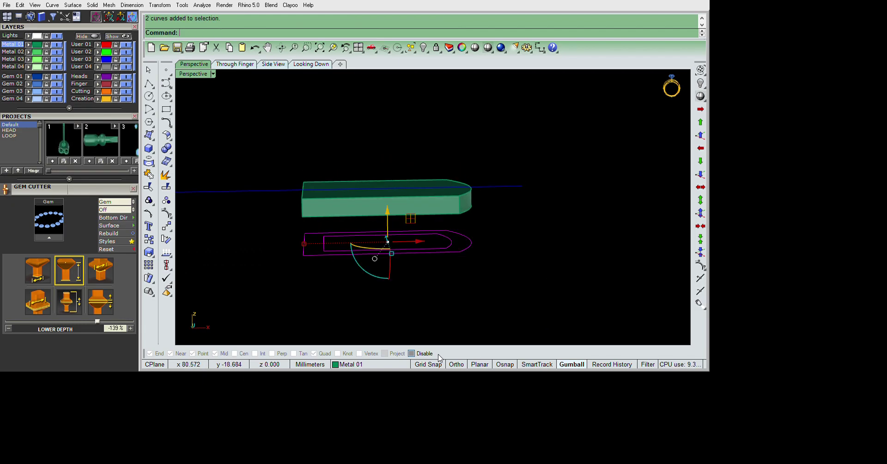
type("explode")
key("Return")
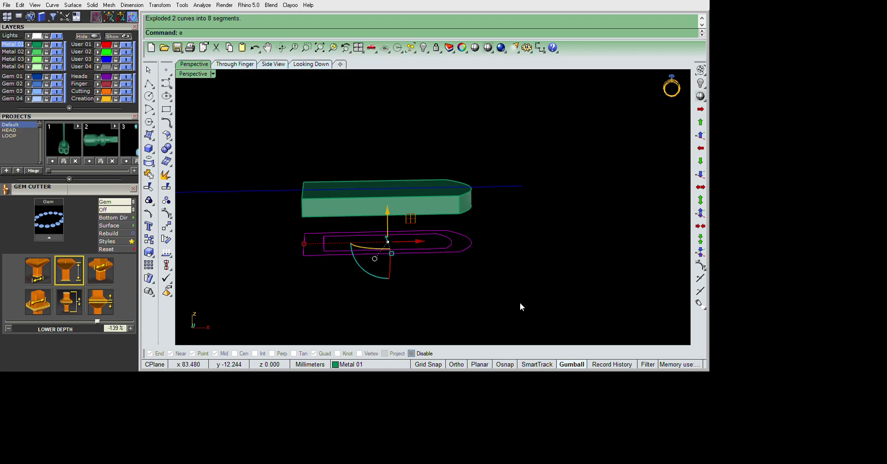
Extrude the outline segments into an open-frame solid and delete the leftover curves
key("e")
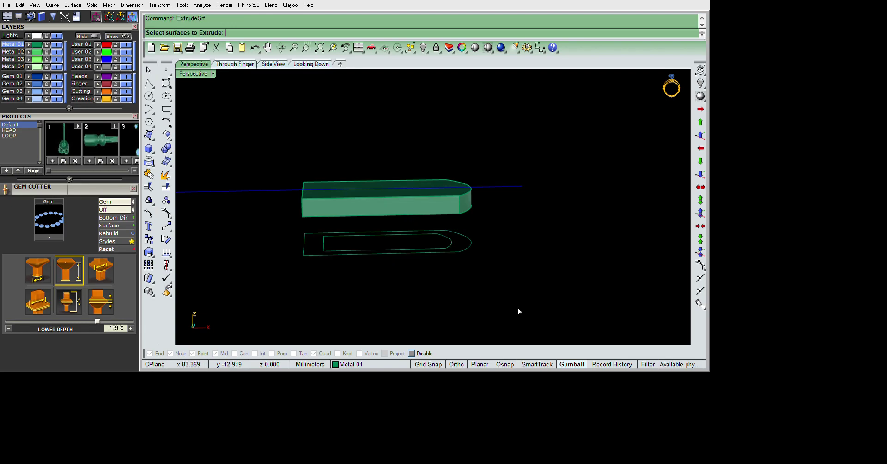
left_click_drag(388, 364, 374, 360)
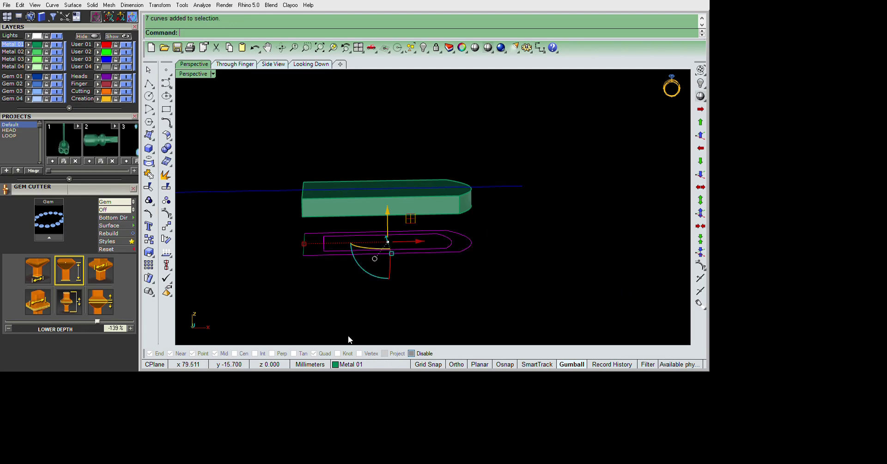
type("e")
key("Return")
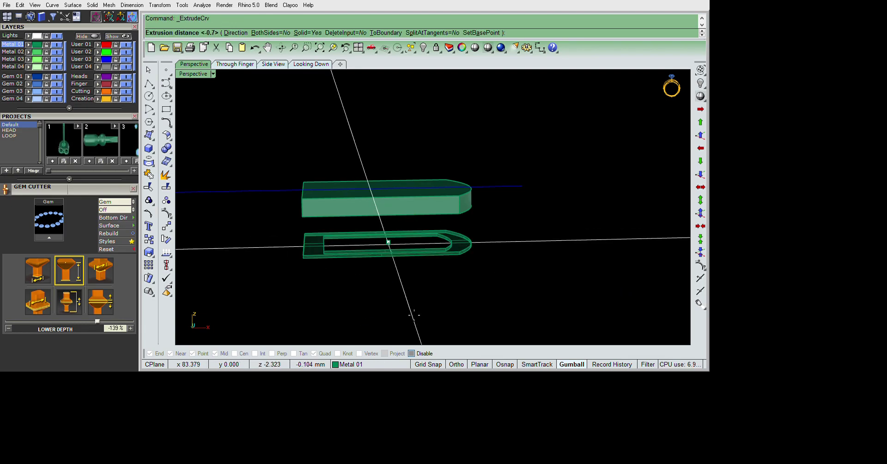
type("-")
key("Return")
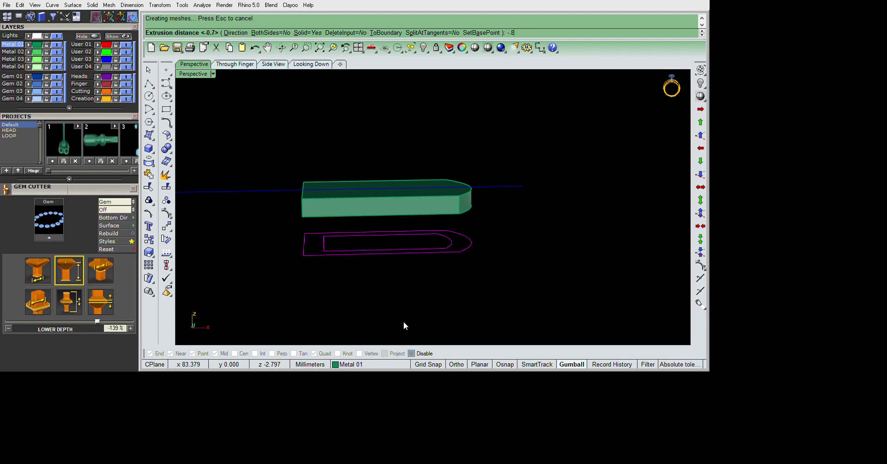
key("Delete")
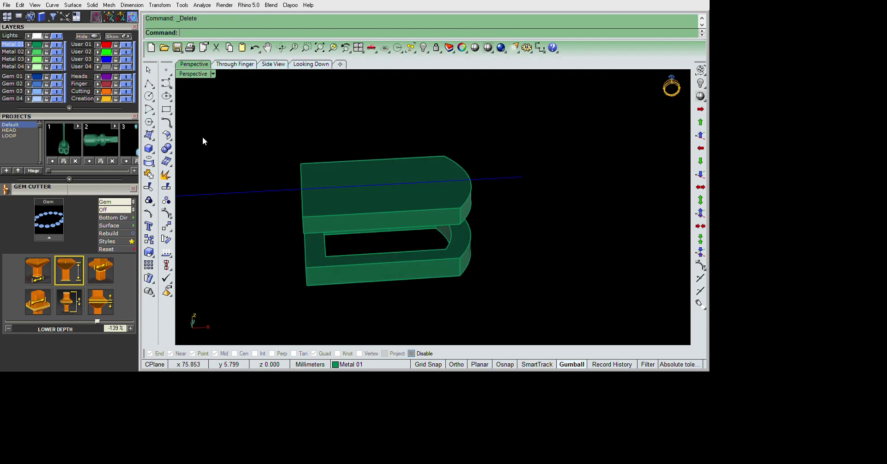
Draw a 0.8 square centred at the frame's left end
left_click(166, 109)
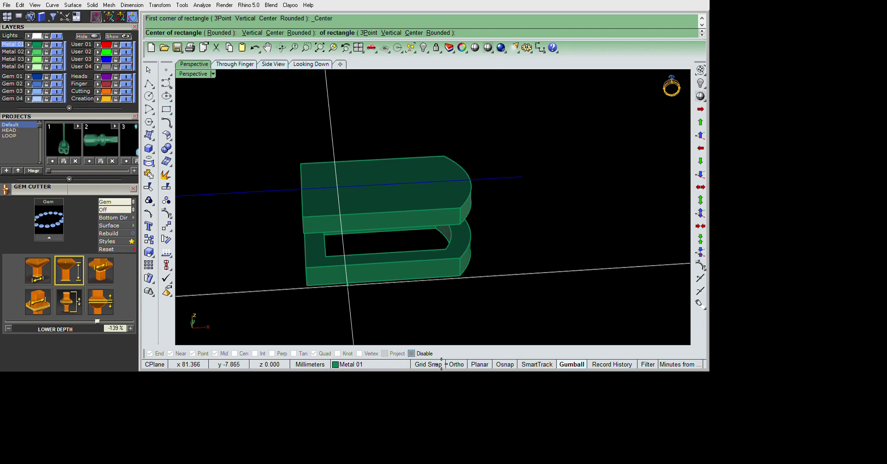
left_click(306, 267)
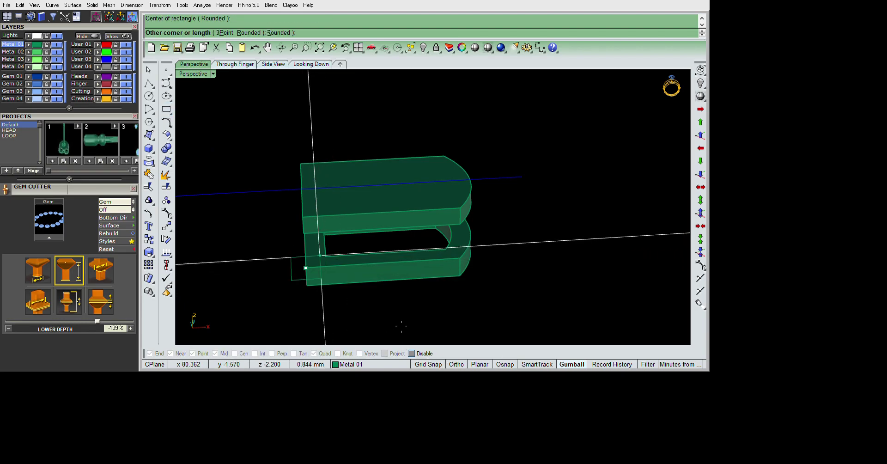
type("8")
key("Return")
key("Return")
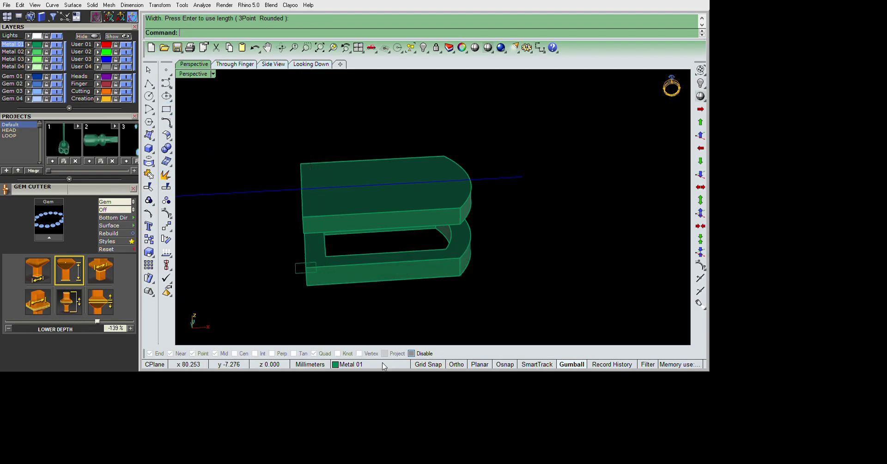
left_click_drag(245, 223, 396, 306)
scroll(308, 305, "up", 2)
Move the small square onto the frame's inner corner
type("m")
key("Return")
left_click(302, 258)
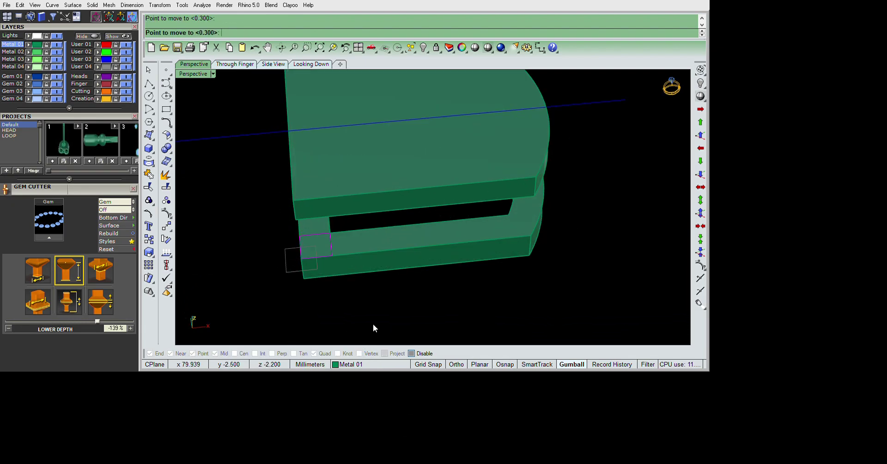
left_click(377, 327)
scroll(430, 278, "down", 3)
Extrude the square up to the top slab, forming a connecting post
type("e")
key("Return")
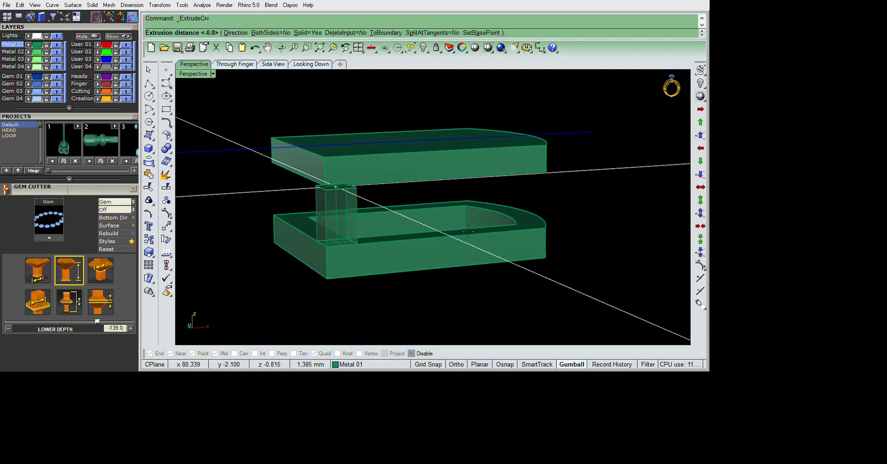
left_click(426, 270)
right_click_drag(426, 270, 355, 307)
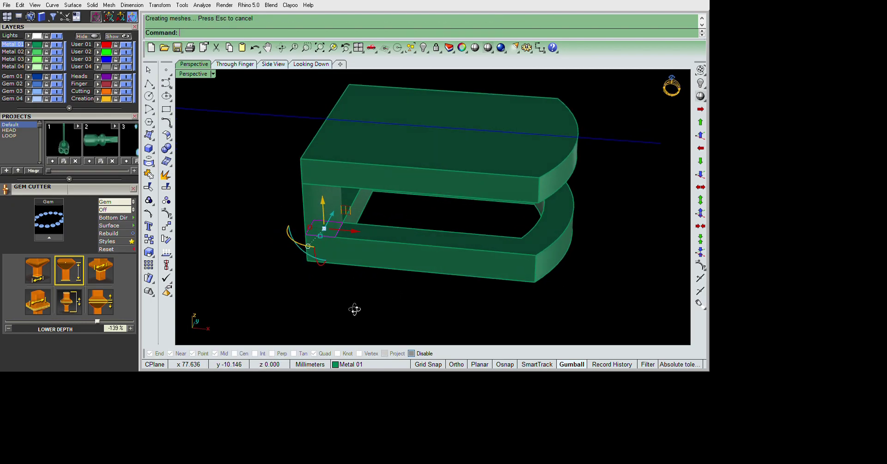
scroll(406, 246, "up", 5)
right_click_drag(519, 205, 349, 225)
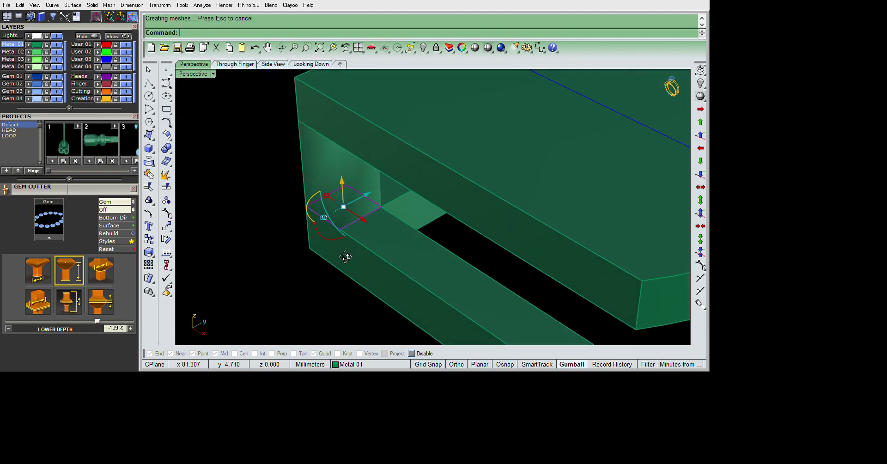
right_click_drag(349, 224, 420, 283)
key("ctrl+z")
type("jj")
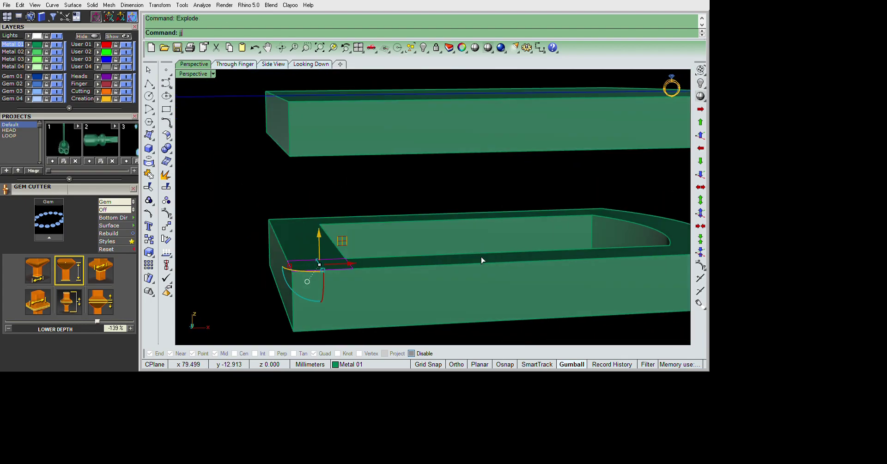
type("xtrudecrv")
key("Return")
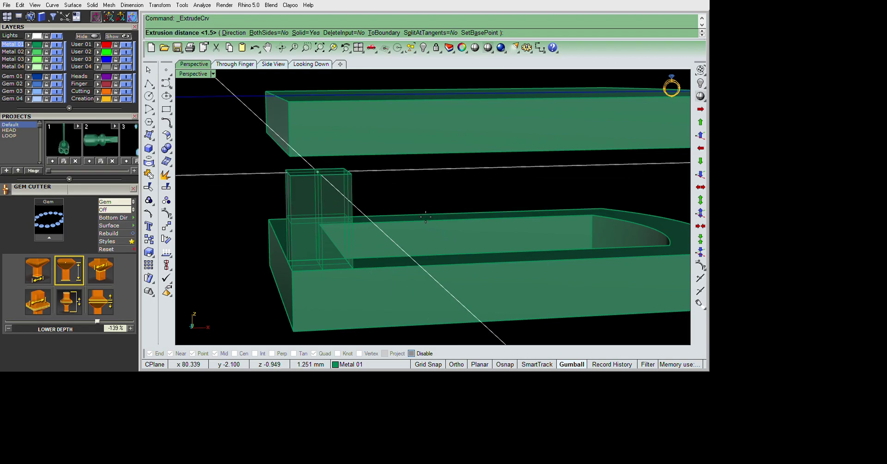
left_click(421, 261)
right_click_drag(421, 261, 475, 298)
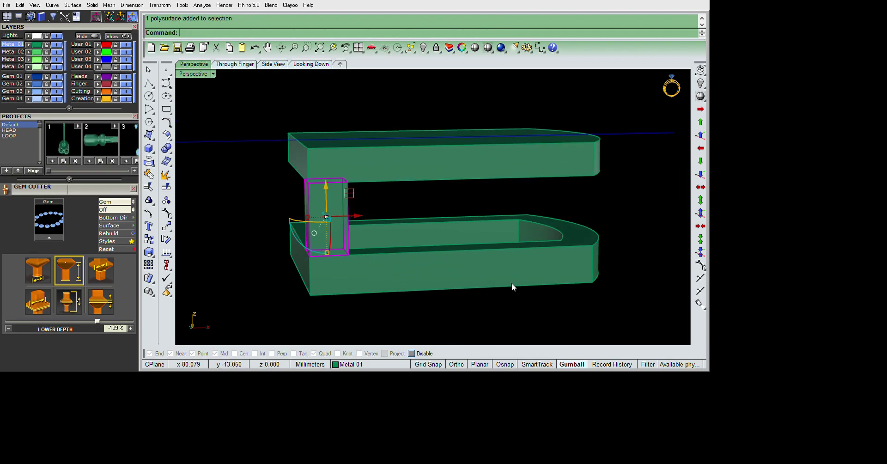
mouse_move(475, 298)
right_mouse_down()
mouse_move(601, 329)
mouse_move(608, 317)
mouse_move(439, 304)
mouse_move(685, 325)
mouse_move(587, 317)
right_mouse_up()
Begin mirroring a copy of the post, picking the mirror plane's start point
type("M")
key("Return")
left_click(608, 317)
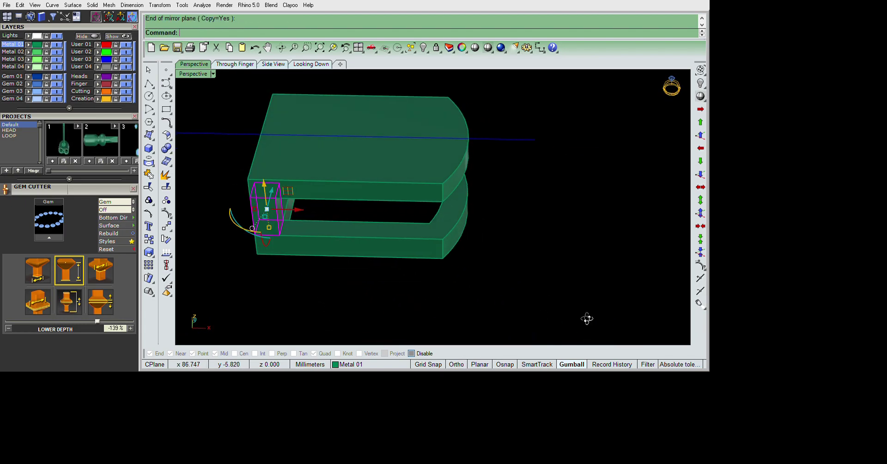
scroll(566, 298, "up", 2)
Extract the lower frame's outer band surface and invert the selection
scroll(555, 285, "up", 2)
type("extractsrf")
key("Return")
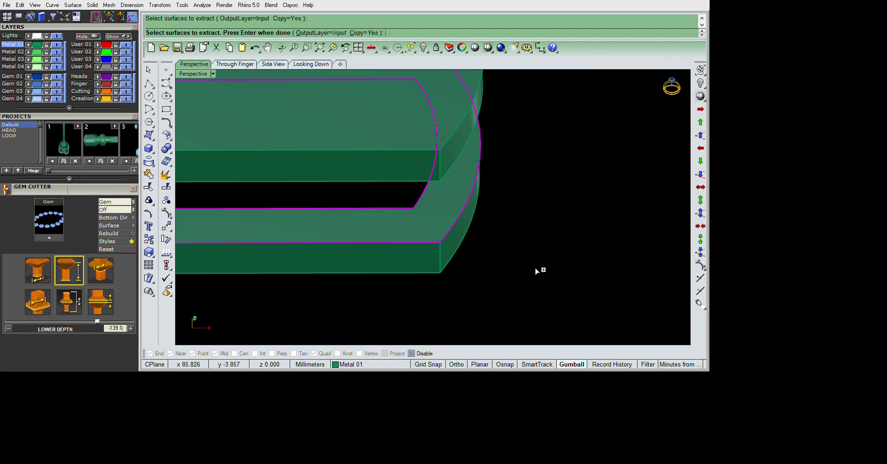
key("Return")
mouse_move(537, 271)
right_mouse_down()
mouse_move(574, 307)
mouse_move(544, 294)
right_mouse_up()
type("nvert")
key("Return")
Split the band with a vertical cut plane at the rounded-end corner
type("utplane")
key("Return")
left_click(387, 191)
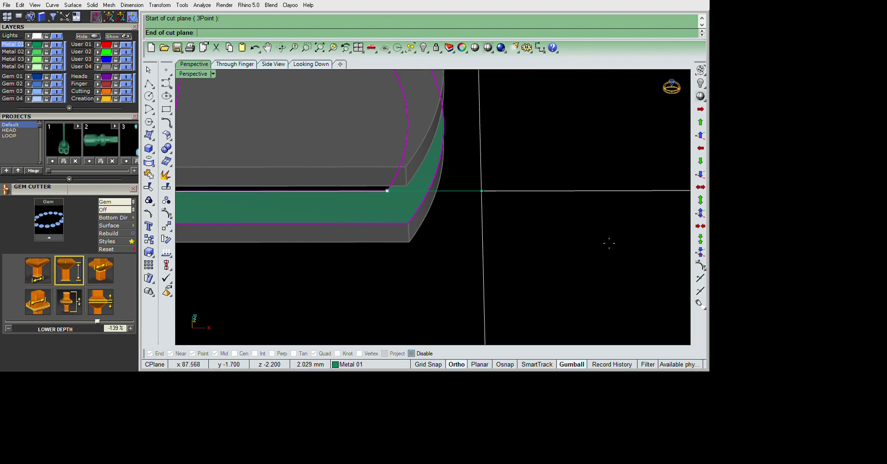
left_click(549, 283)
right_click(521, 284)
left_click(519, 291)
left_click(517, 338)
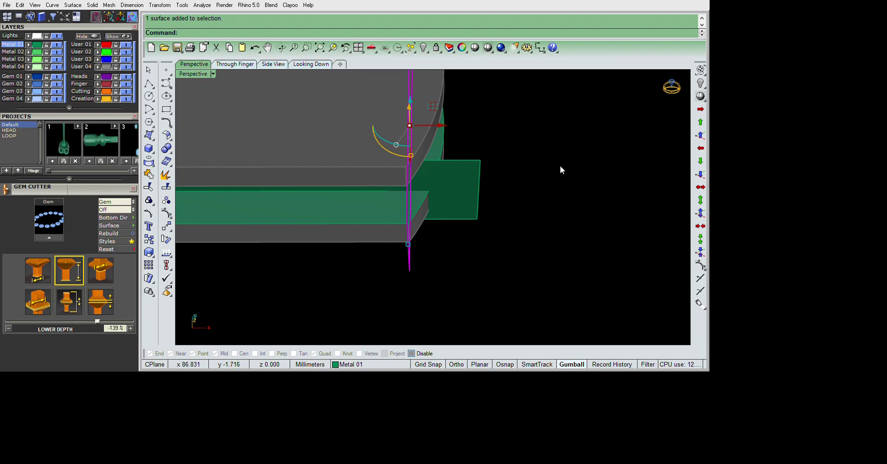
left_click_drag(526, 160, 507, 159)
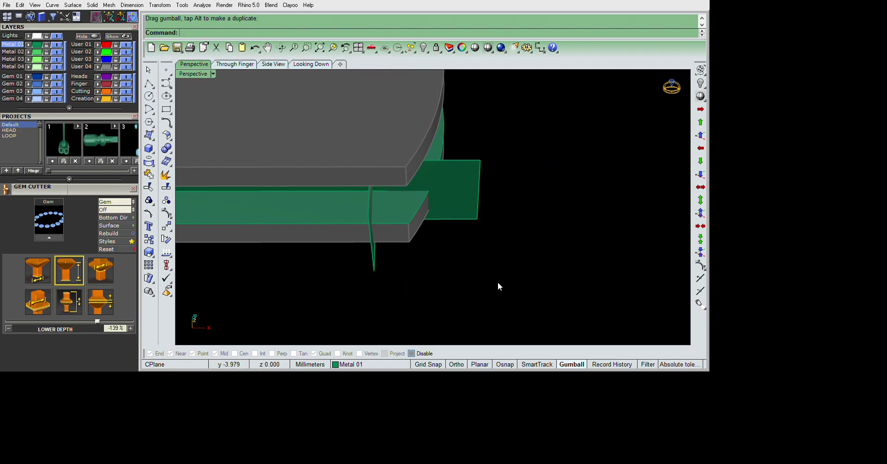
key("Return")
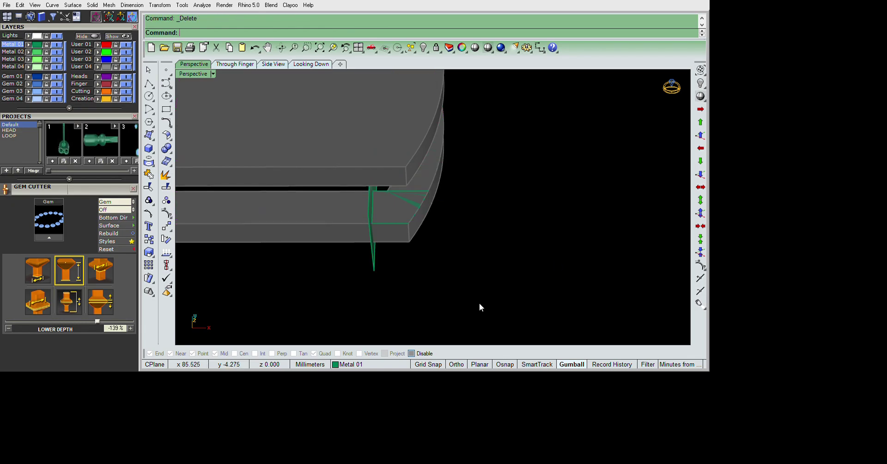
Extrude the split band piece into an upright plate and delete the cut plane
mouse_move(484, 286)
right_mouse_down()
mouse_move(529, 331)
mouse_move(534, 293)
right_mouse_up()
key("Return")
mouse_move(517, 226)
right_mouse_down()
mouse_move(527, 170)
mouse_move(493, 240)
right_mouse_up()
key("Delete")
scroll(478, 226, "down", 3)
mouse_move(484, 203)
right_mouse_down()
mouse_move(525, 230)
mouse_move(513, 236)
right_mouse_up()
Copy the band cutter piece to a new position with Copy
left_click(338, 225)
type("copy")
key("Return")
left_click(306, 248)
left_click(493, 321)
key("Return")
Mirror the three cutters to the opposite side
mouse_move(494, 320)
right_mouse_down()
mouse_move(462, 290)
mouse_move(453, 296)
right_mouse_up()
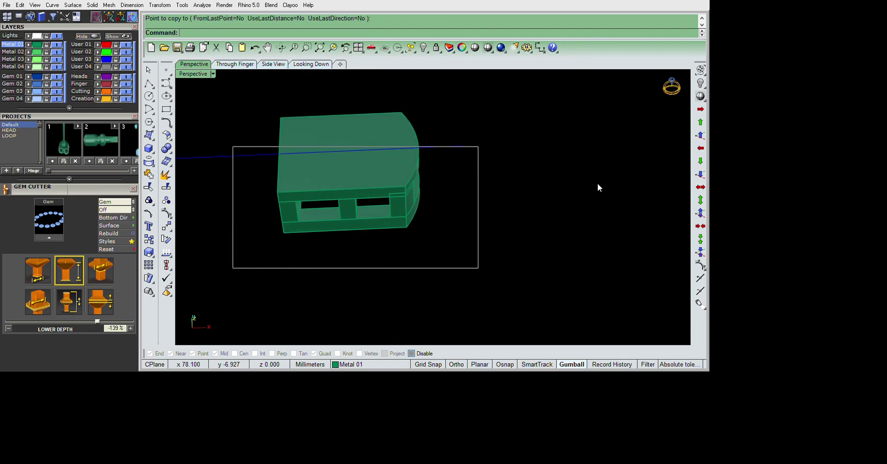
left_click_drag(232, 146, 479, 270)
right_click_drag(353, 268, 566, 311)
type("mirror")
key("Return")
key("Return")
left_click(567, 312)
mouse_move(567, 312)
right_mouse_down()
mouse_move(504, 205)
mouse_move(574, 229)
mouse_move(545, 199)
mouse_move(591, 166)
right_mouse_up()
scroll(544, 199, "up", 2)
type("dupedge")
key("Return")
Extrude the duplicated edge curve into a surface and keep it
type("e")
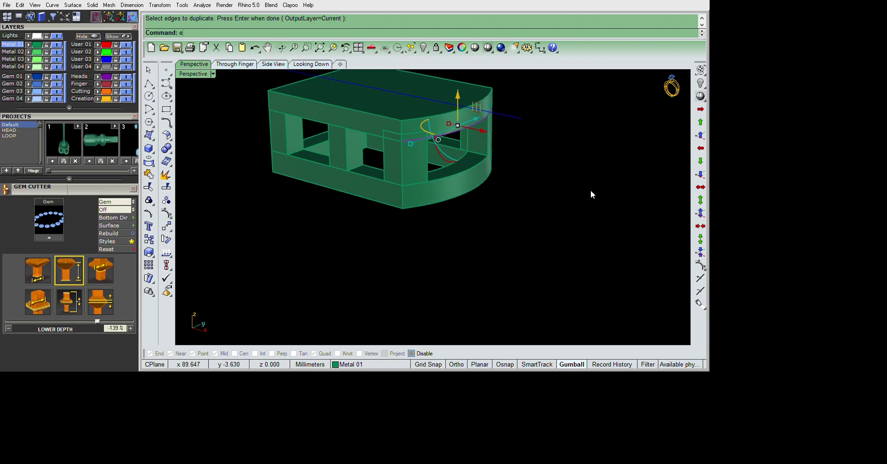
type("xtrudecrv")
key("Return")
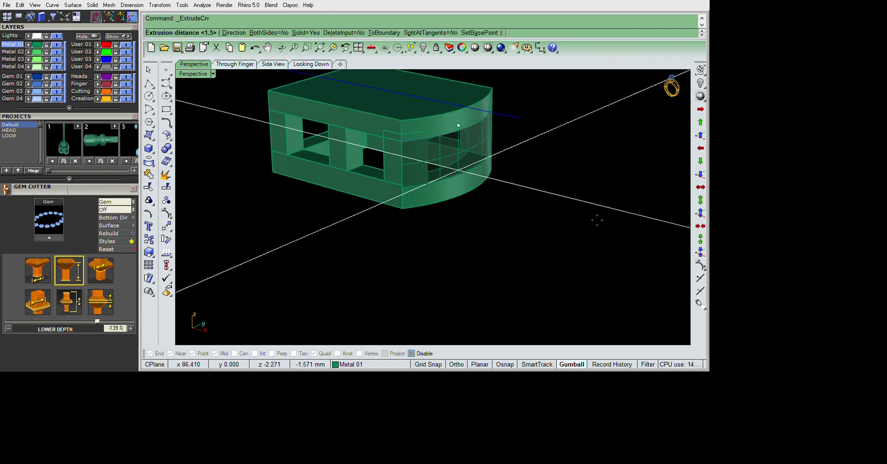
left_click(591, 203)
key("Delete")
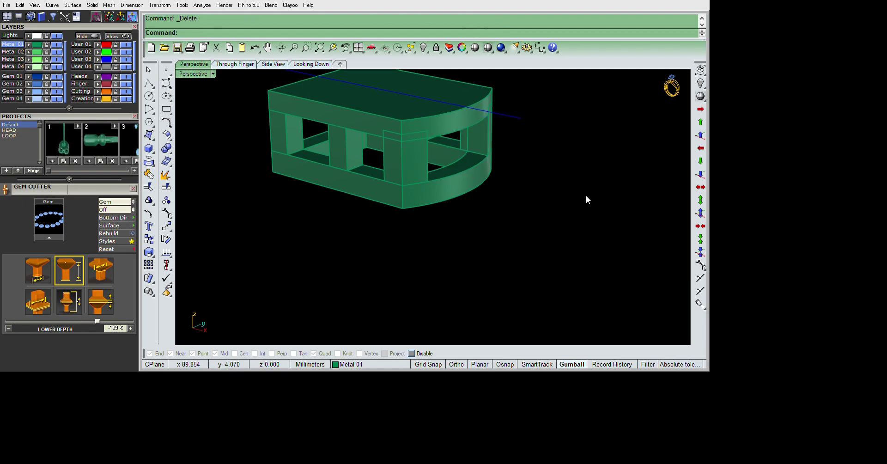
key("ctrl+z")
Offset the rounded end surface of the box to form an inner wall
right_click_drag(585, 200, 600, 208)
type("offsetsrf")
key("Return")
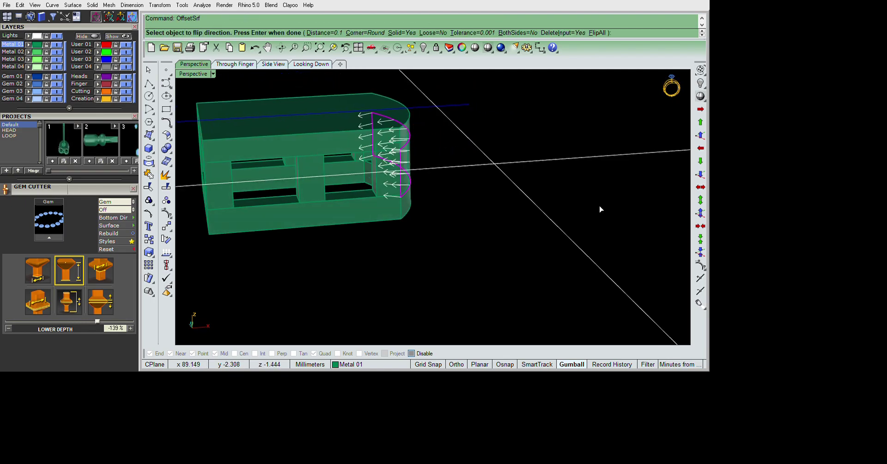
type("8")
key("Return")
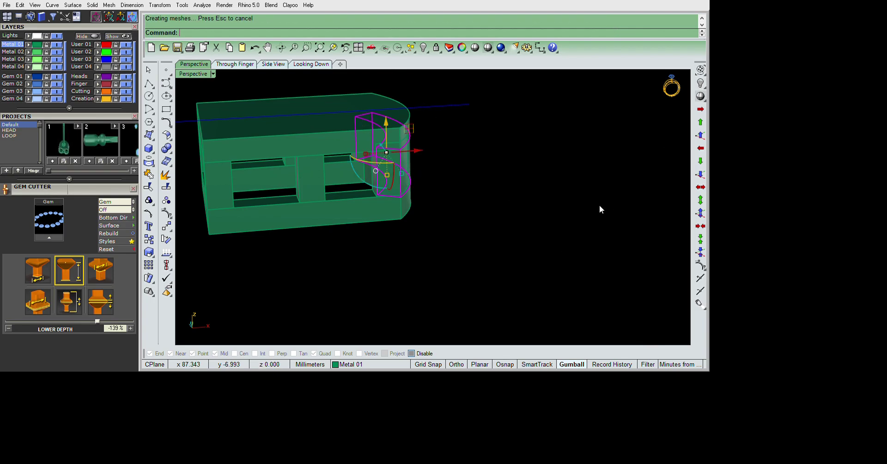
mouse_move(595, 206)
right_mouse_down()
mouse_move(581, 262)
mouse_move(514, 143)
mouse_move(533, 140)
mouse_move(499, 281)
mouse_move(484, 280)
mouse_move(478, 295)
right_mouse_up()
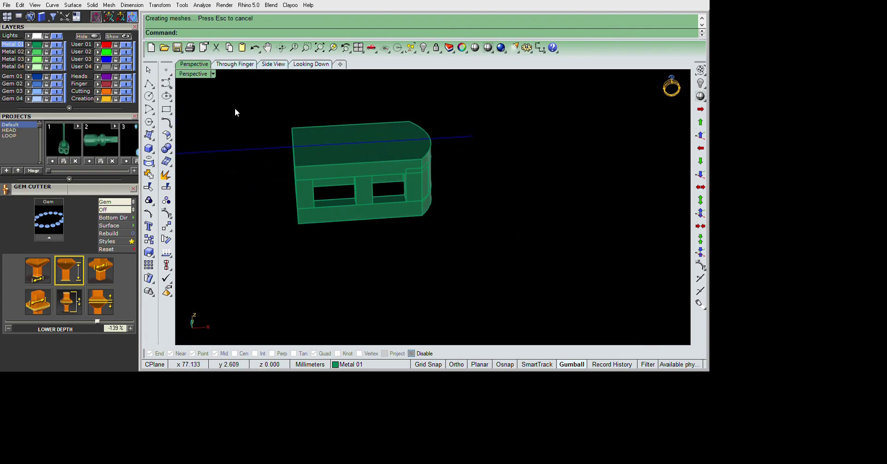
Draw a two-point polyline across the box's front opening and offset it to one side
left_click(149, 83)
scroll(482, 260, "up", 3)
scroll(571, 267, "up", 3)
scroll(453, 275, "up", 2)
left_click(347, 214)
mouse_move(346, 214)
right_mouse_down()
mouse_move(387, 234)
mouse_move(351, 205)
mouse_move(463, 253)
right_mouse_up()
left_click(369, 217)
key("Return")
type("offset")
key("Return")
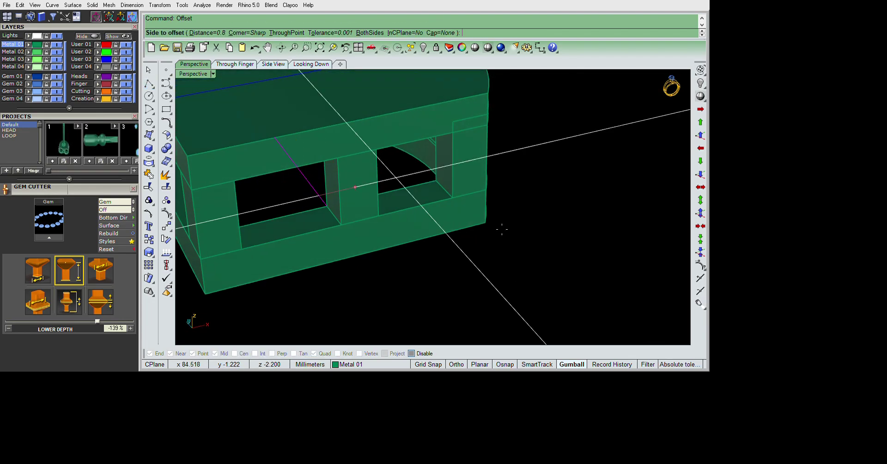
left_click(502, 228)
right_click_drag(384, 220, 450, 215)
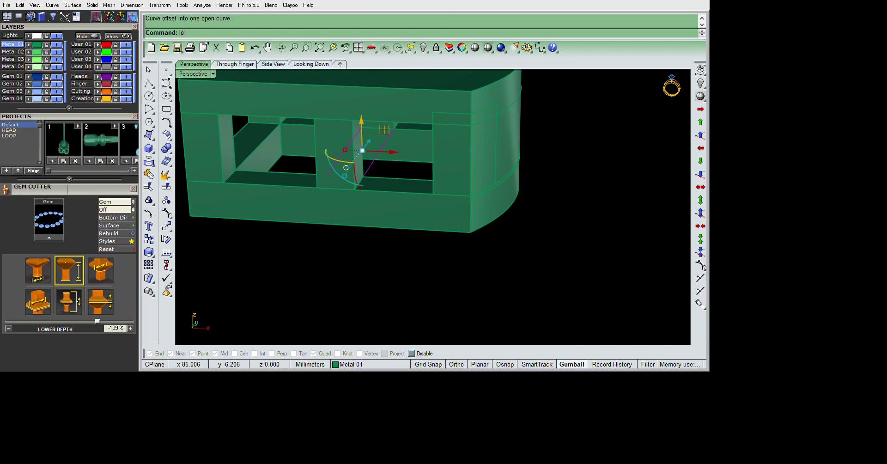
Extrude the small surface on the box front, then delete the extruded test block
left_click(482, 193)
type("e")
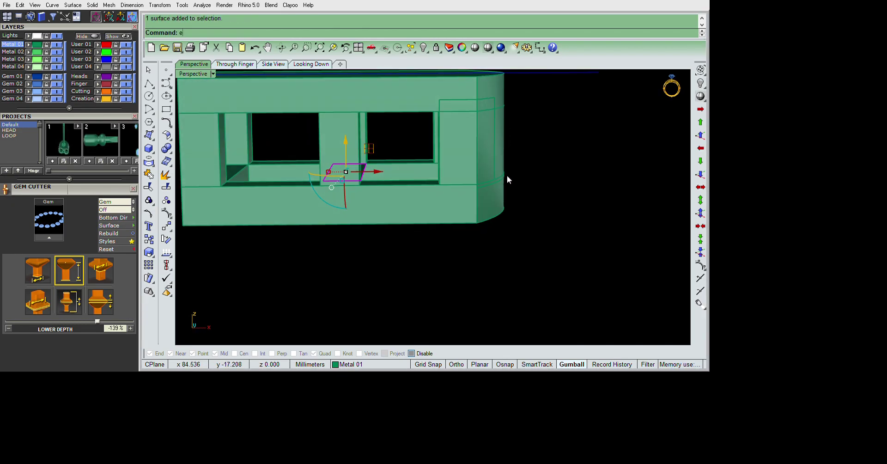
key("Return")
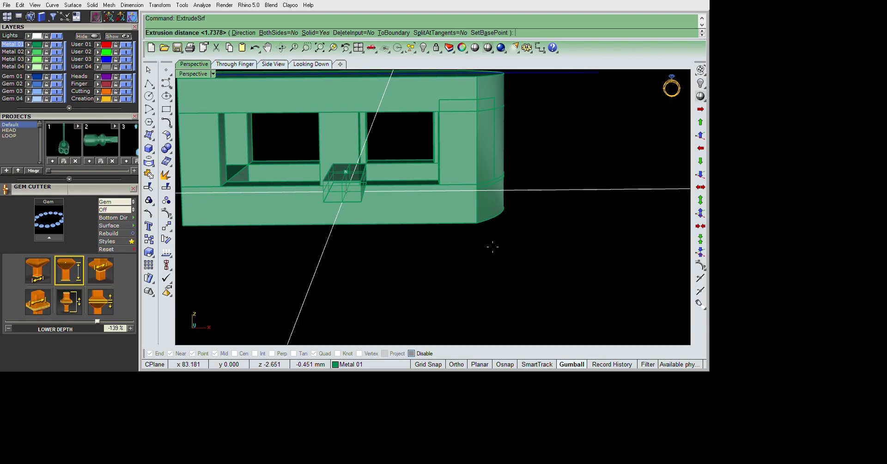
type("-.8")
key("Return")
key("Delete")
mouse_move(501, 243)
right_mouse_down()
mouse_move(540, 192)
mouse_move(365, 348)
right_mouse_up()
Group the box frame with its curve and reveal the hidden marquise links and red bar
key("ctrl+a")
key("ctrl+g")
left_click(545, 272)
key("ctrl+shift+h")
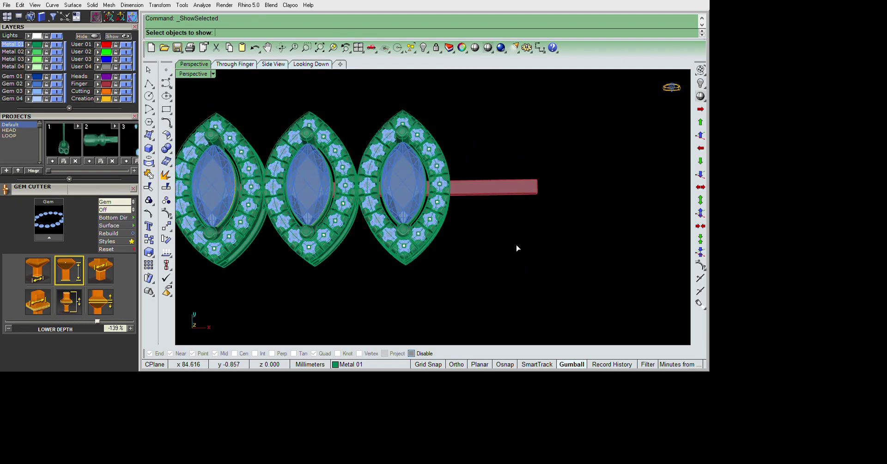
key("Return")
Group the head parts, then lock the box frame and its curve
mouse_move(525, 255)
right_mouse_down()
mouse_move(511, 256)
mouse_move(572, 238)
mouse_move(569, 260)
right_mouse_up()
key("ctrl+a")
type("g")
key("Return")
left_click(411, 246)
type("lock")
key("Return")
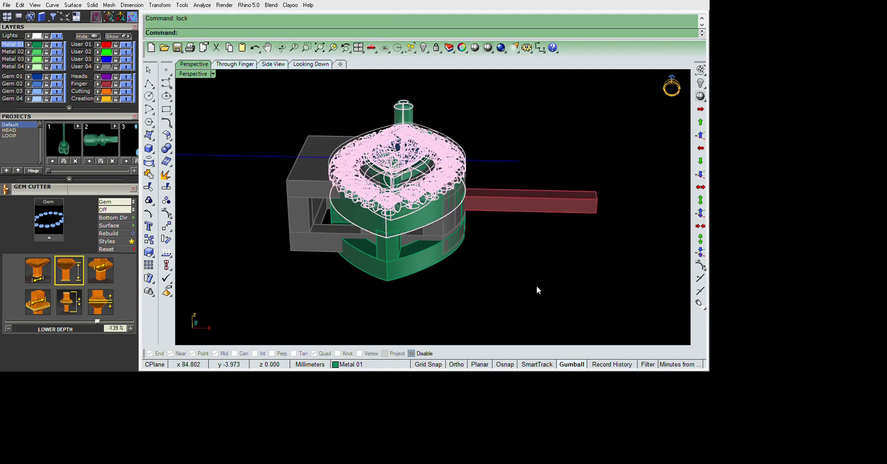
Select the gem head and its curve, cancel the move, and view the ring from beneath
key("ctrl+a")
right_click_drag(547, 284, 524, 254)
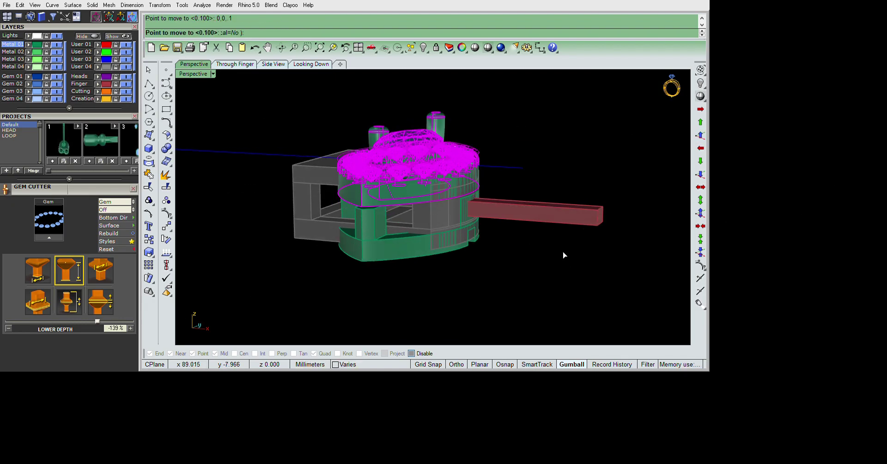
right_click_drag(562, 251, 485, 218)
scroll(433, 246, "up", 3)
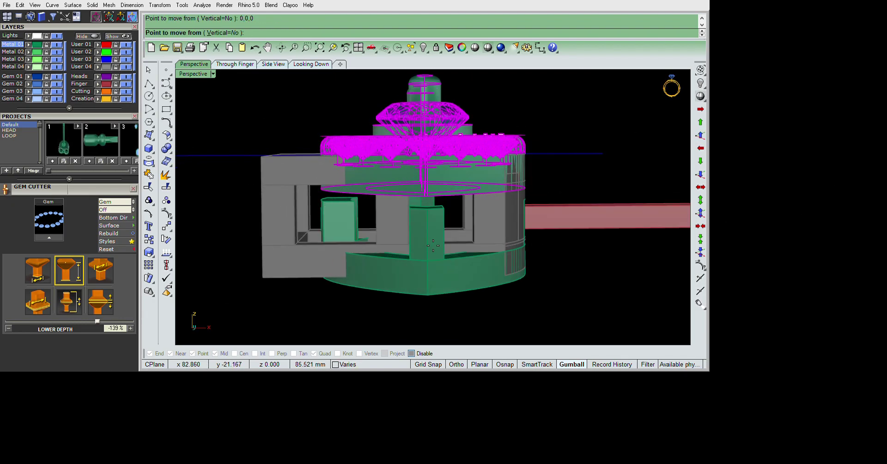
key("Escape")
right_click_drag(440, 237, 526, 292)
mouse_move(451, 314)
right_mouse_down()
mouse_move(483, 222)
mouse_move(526, 305)
mouse_move(566, 280)
right_mouse_up()
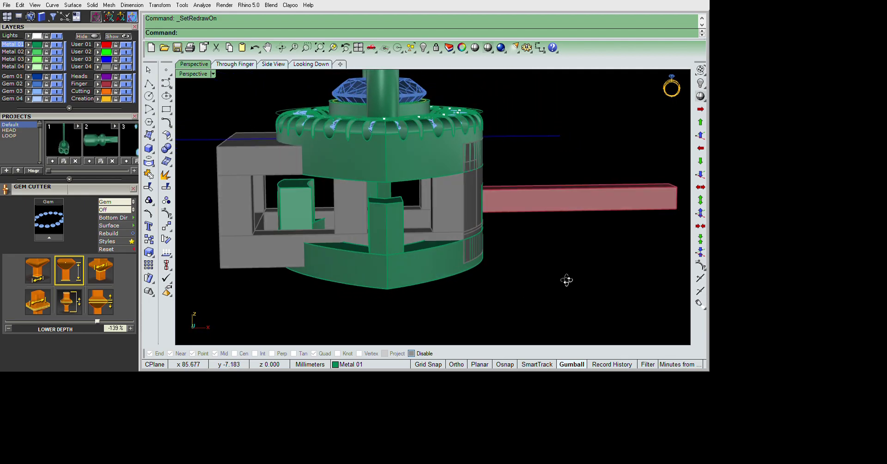
key("ctrl+z")
Clear the small green block, unlock the frame objects and duplicate the frame's edges
mouse_move(384, 257)
right_mouse_down()
mouse_move(404, 269)
mouse_move(400, 214)
right_mouse_up()
key("Escape")
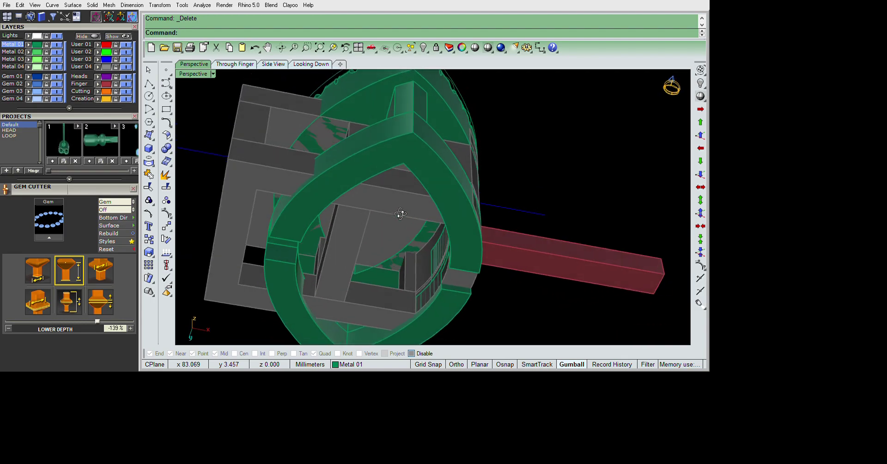
right_click_drag(401, 224, 418, 234)
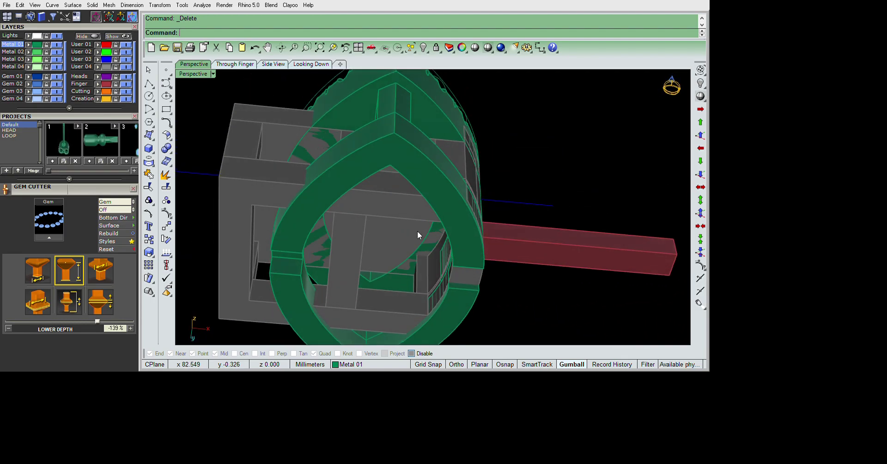
key("ctrl+alt+l")
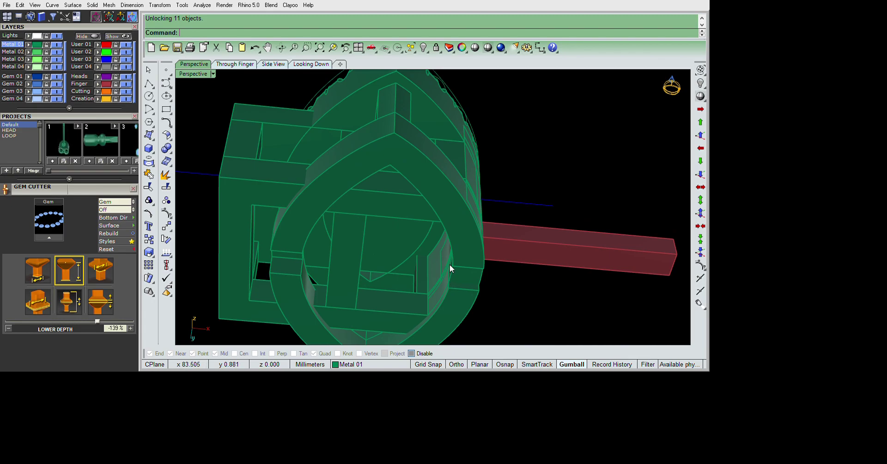
type("dupedge")
key("Return")
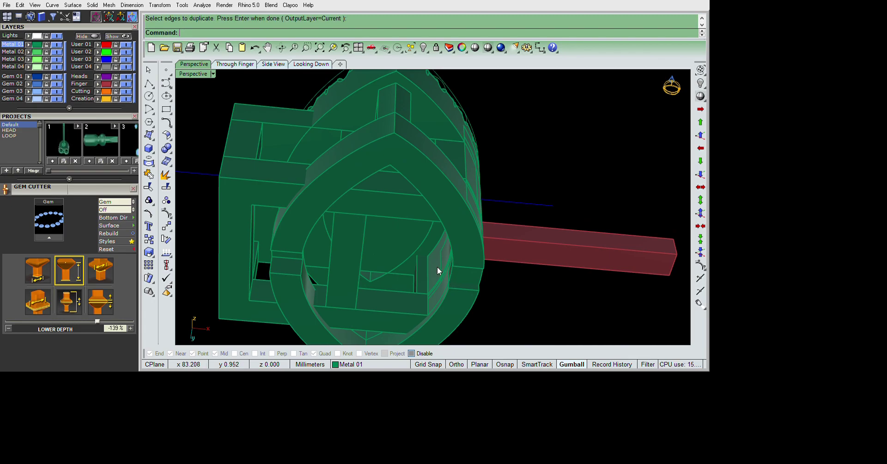
key("Return")
key("Return")
key("Return")
Inspect the frame boxes and head parts from front and top views
mouse_move(400, 254)
right_mouse_down()
mouse_move(475, 324)
mouse_move(475, 254)
mouse_move(474, 316)
right_mouse_up()
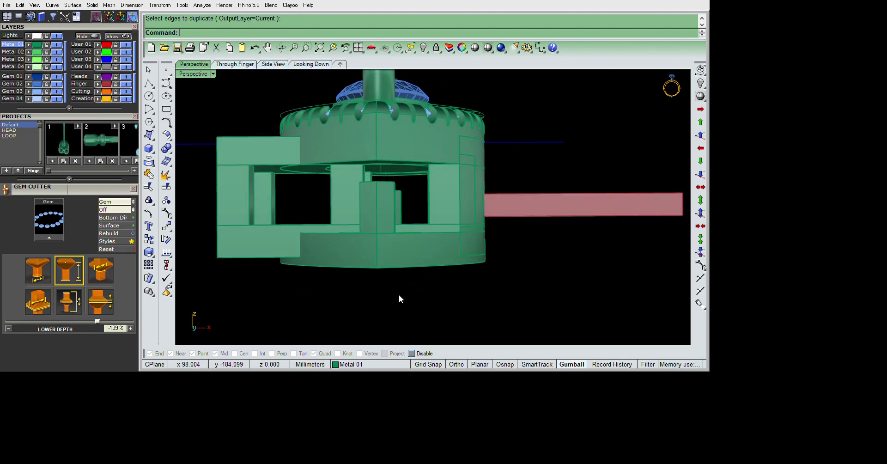
mouse_move(325, 202)
right_mouse_down()
mouse_move(408, 216)
mouse_move(402, 252)
right_mouse_up()
left_click_drag(370, 240, 352, 212)
mouse_move(351, 212)
right_mouse_down()
mouse_move(407, 202)
mouse_move(430, 185)
right_mouse_up()
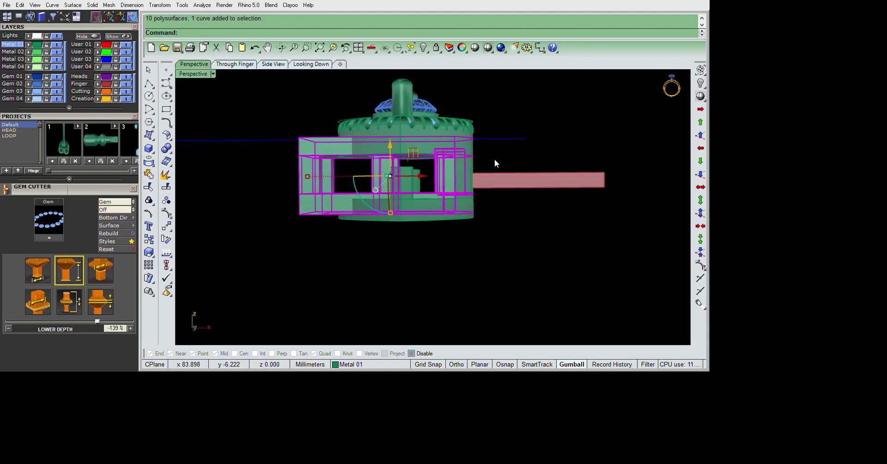
left_click_drag(494, 168, 496, 158, "shift")
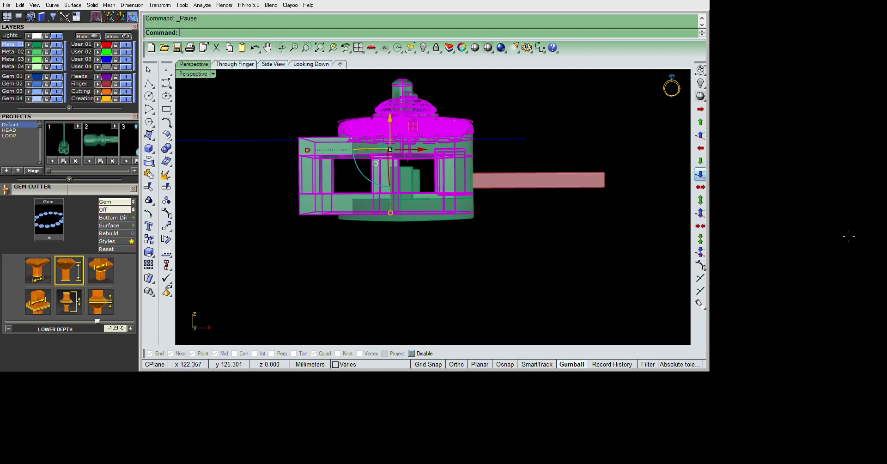
scroll(443, 278, "up", 5)
scroll(444, 251, "up", 2)
scroll(442, 258, "up", 2)
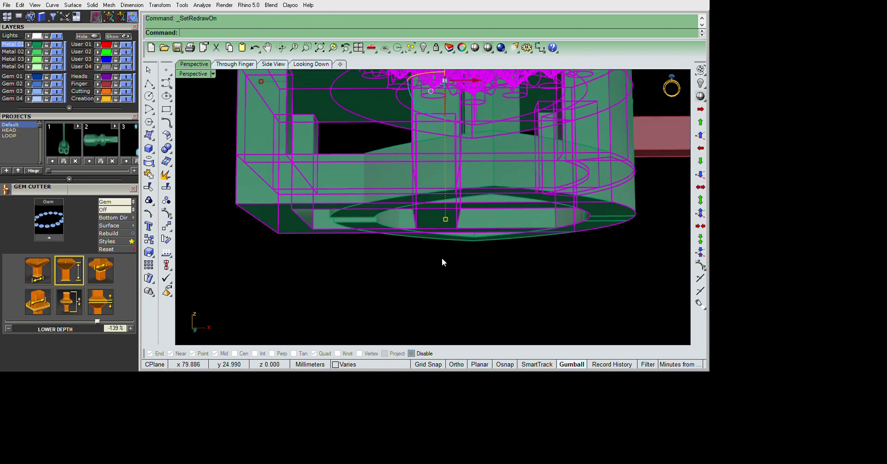
scroll(443, 252, "down", 2)
left_click(449, 244)
mouse_move(450, 244)
right_mouse_down()
mouse_move(500, 221)
mouse_move(502, 270)
mouse_move(445, 216)
right_mouse_up()
Duplicate the frame polysurface's bottom edges and loft them into a flat surface
left_click(502, 270)
type("dupedge")
key("Return")
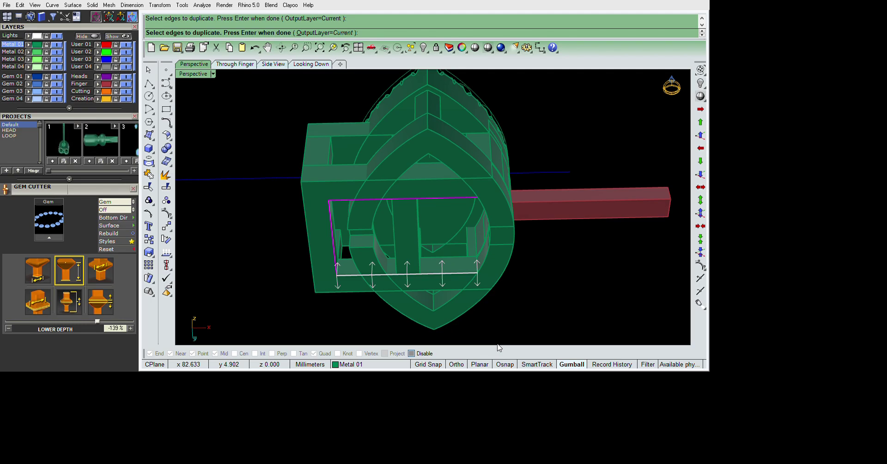
key("Return")
mouse_move(512, 317)
right_mouse_down()
mouse_move(565, 313)
mouse_move(545, 254)
right_mouse_up()
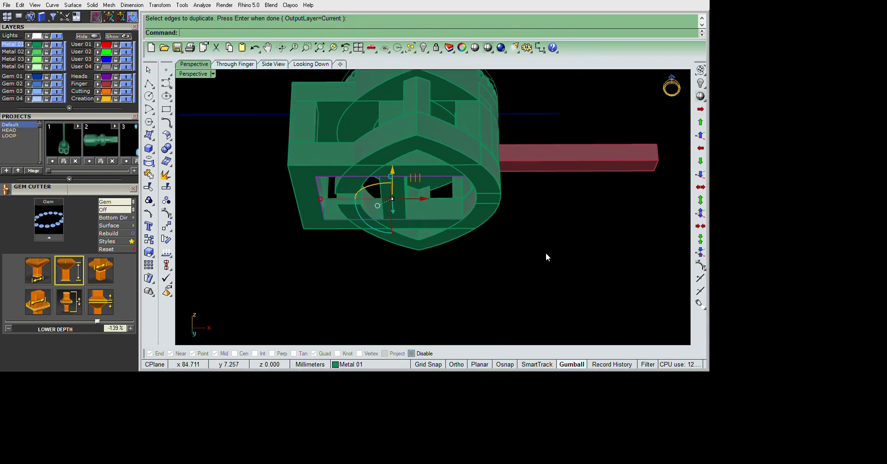
type("lo")
key("Return")
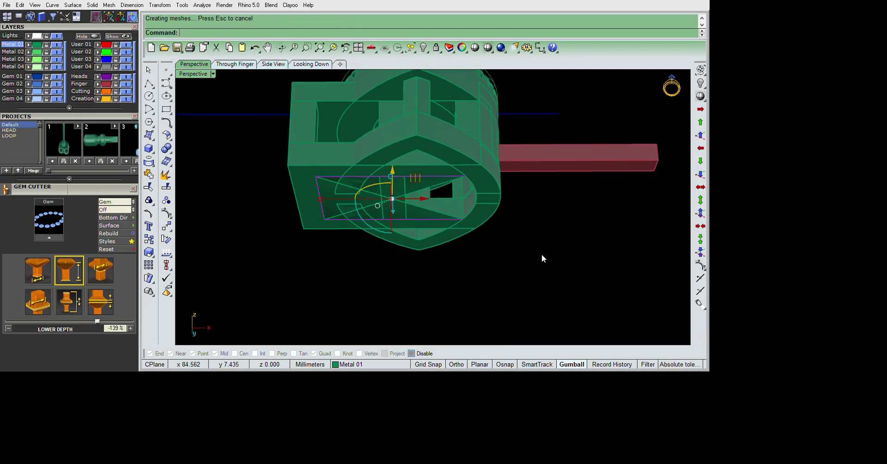
Select the new flat surface and begin extruding it
left_click(542, 258)
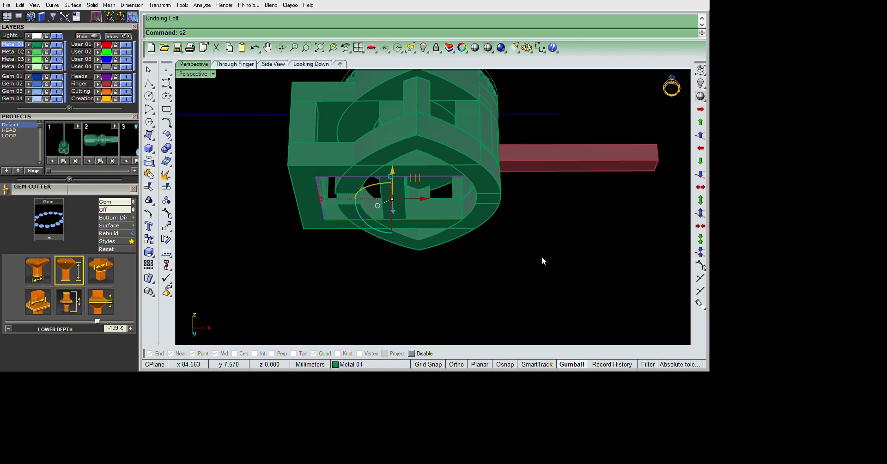
right_click_drag(539, 250, 536, 271)
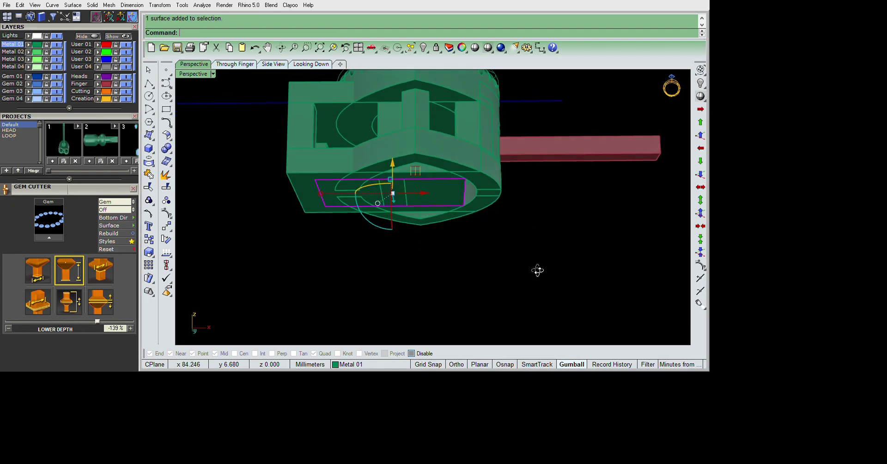
left_click(442, 257)
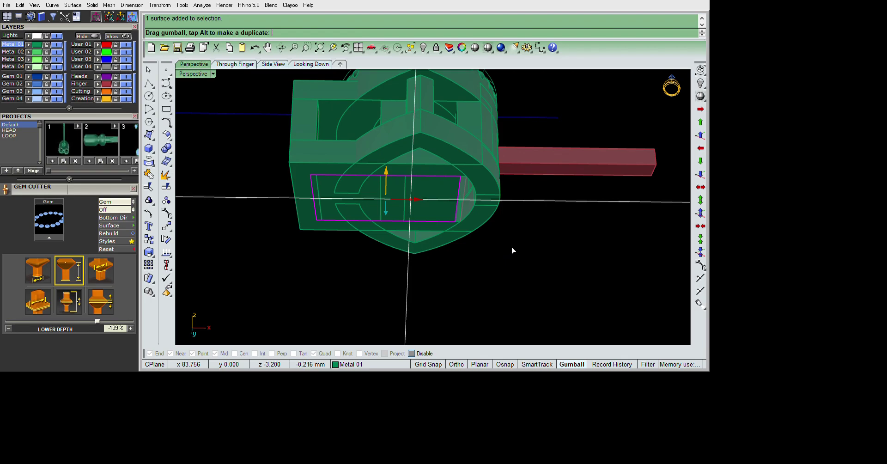
right_click_drag(518, 230, 515, 282)
type("e")
key("Return")
Extrude the flat surface in both directions into a box and delete the leftover object
right_click_drag(516, 210, 526, 279)
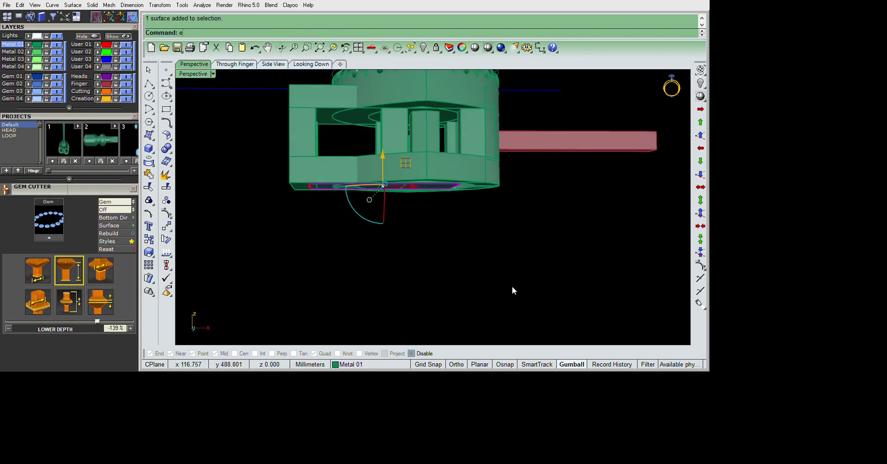
key("Return")
type("B")
key("Return")
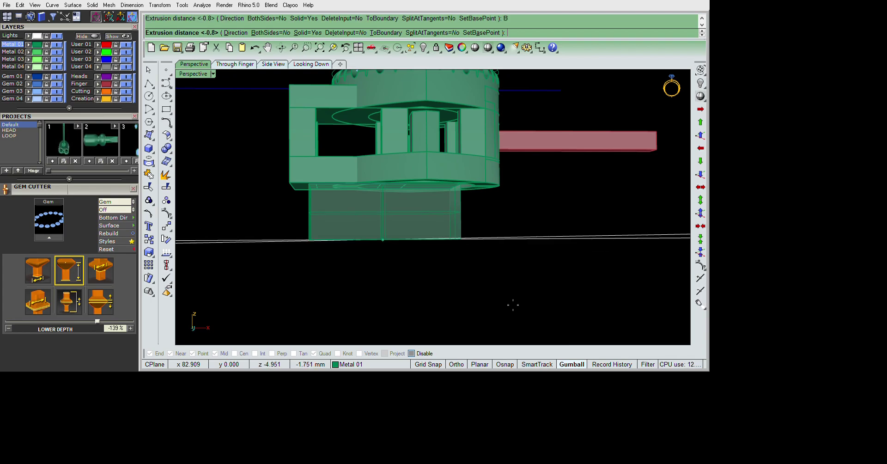
key("Return")
right_click_drag(513, 297, 529, 231)
key("Delete")
Boolean-subtract the box from the ring's gallery wall and delete the leftover surface
key("ctrl+a")
key("Escape")
mouse_move(444, 231)
right_mouse_down()
mouse_move(486, 212)
mouse_move(487, 165)
mouse_move(476, 215)
right_mouse_up()
left_click(487, 165)
key("Return")
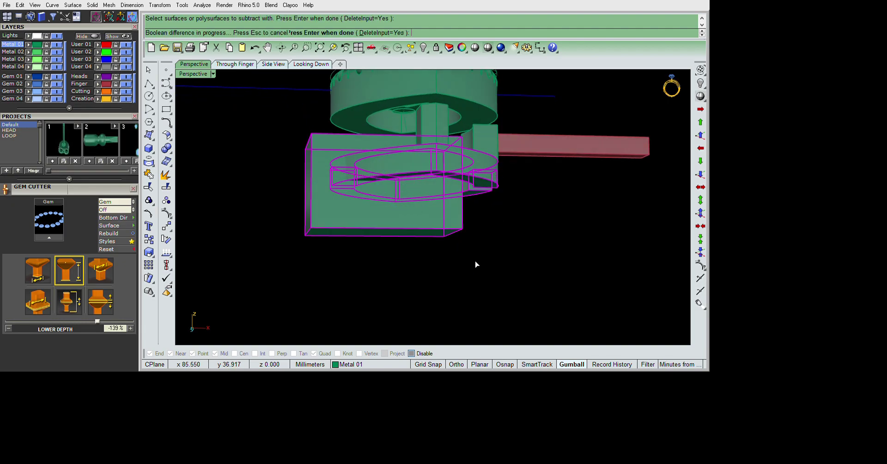
left_click(455, 227)
key("Return")
right_click_drag(496, 248, 397, 216)
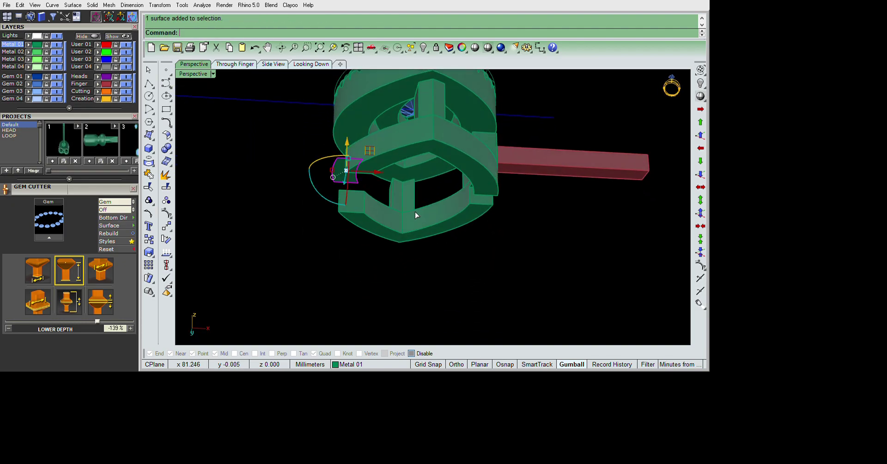
key("Delete")
Check the right-hand box near the red bar, then display the hidden cutter boxes
mouse_move(503, 226)
right_mouse_down()
mouse_move(477, 99)
mouse_move(410, 243)
mouse_move(511, 228)
mouse_move(356, 193)
mouse_move(642, 217)
right_mouse_up()
left_click(550, 157, "shift")
right_click_drag(557, 185, 555, 199)
scroll(530, 203, "up", 3)
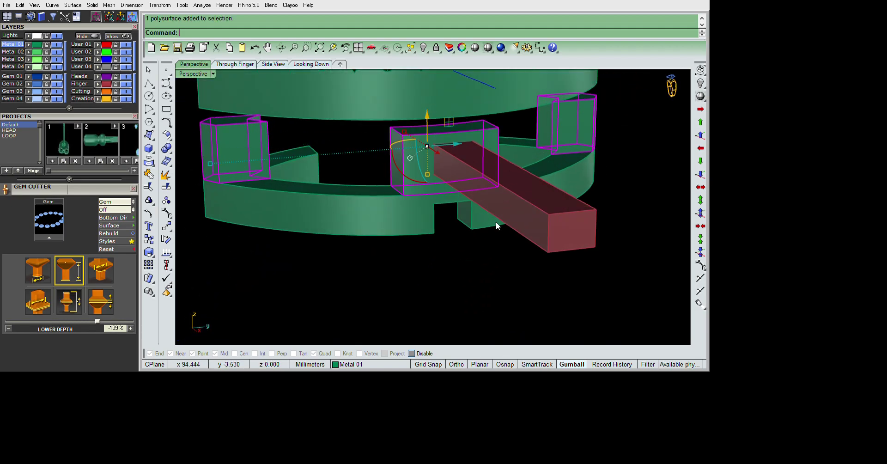
right_click_drag(534, 214, 538, 146)
key("Escape")
scroll(547, 221, "down", 3)
mouse_move(547, 222)
right_mouse_down()
mouse_move(540, 245)
mouse_move(523, 196)
mouse_move(464, 242)
mouse_move(422, 259)
right_mouse_up()
key("ctrl+shift+h")
key("Return")
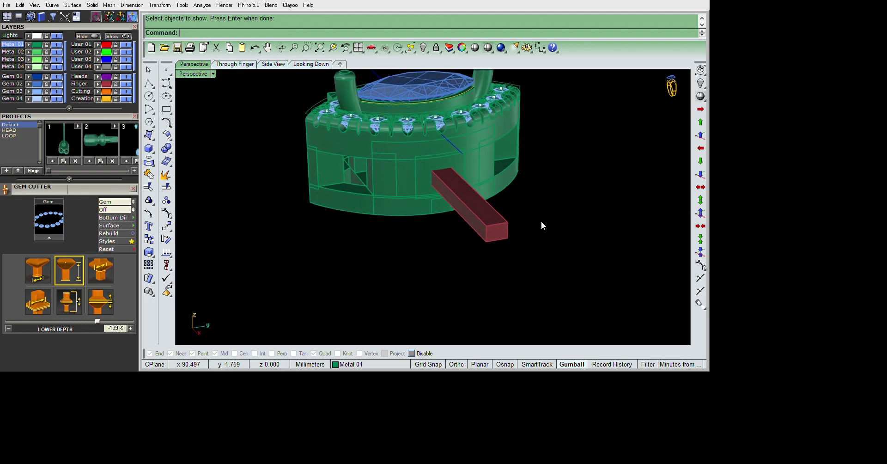
Take the curved cutter box out of its group and delete it
scroll(541, 223, "up", 2)
right_click_drag(522, 229, 533, 237)
type("r")
left_click(508, 228)
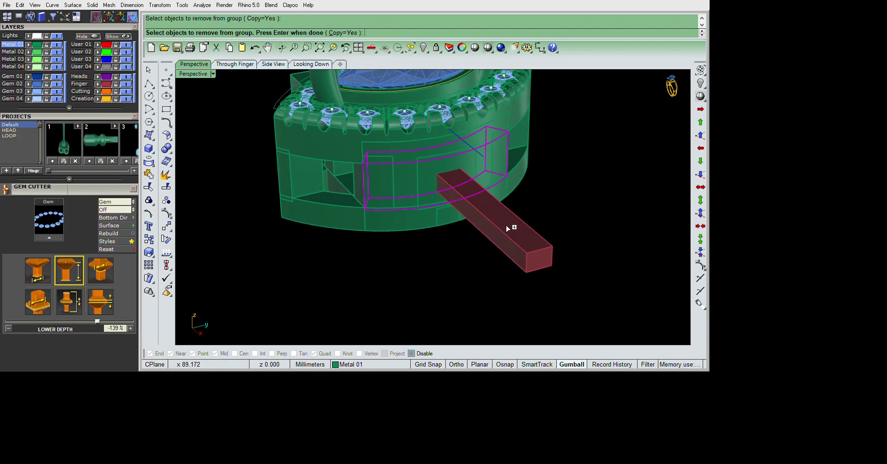
key("Return")
key("Delete")
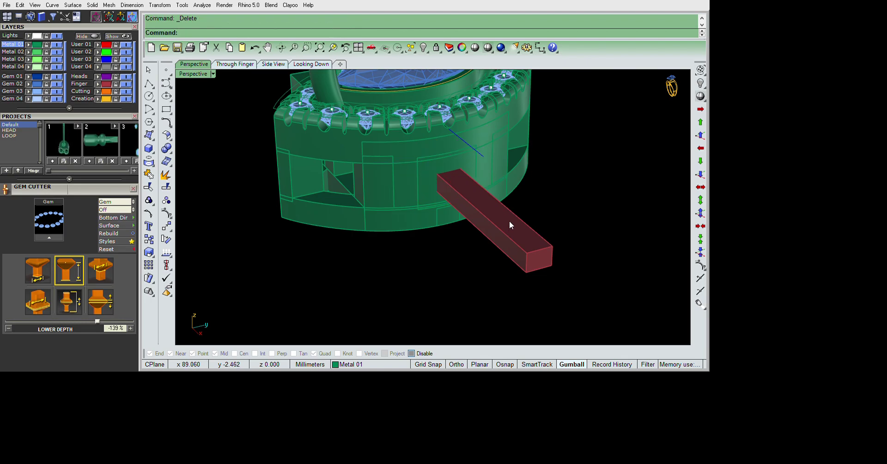
key("Return")
key("Delete")
Mirror the gallery parts across the ring to the other side
mouse_move(570, 234)
right_mouse_down()
mouse_move(514, 229)
mouse_move(509, 245)
mouse_move(602, 285)
mouse_move(556, 291)
mouse_move(502, 242)
mouse_move(511, 166)
mouse_move(511, 241)
mouse_move(519, 191)
mouse_move(528, 198)
mouse_move(517, 213)
right_mouse_up()
key("ctrl+a")
type("mirror")
key("Return")
scroll(517, 212, "up", 3)
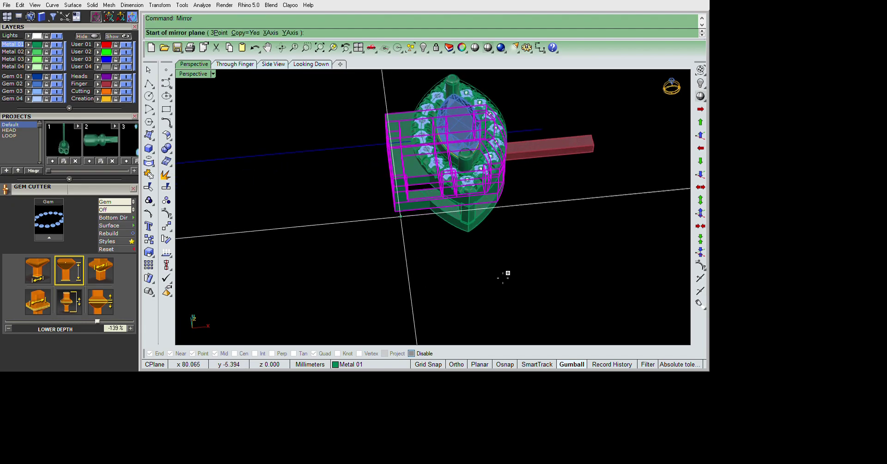
left_click(503, 271)
left_click(520, 201)
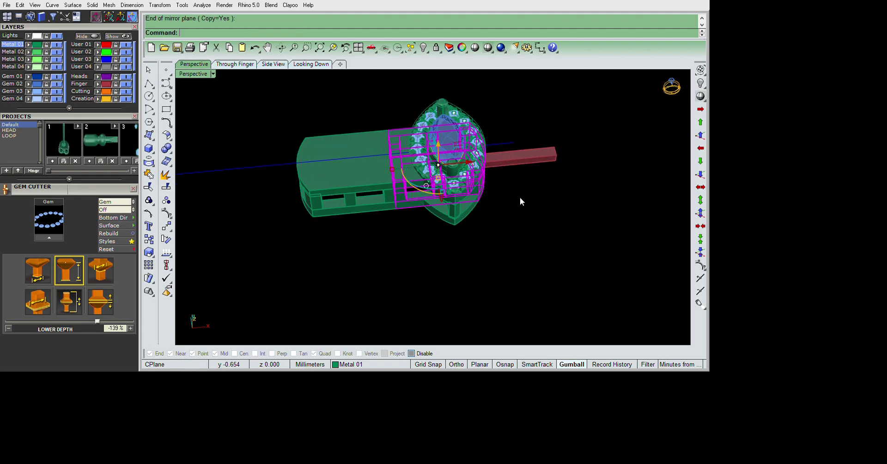
key("Escape")
Show the hidden halo link and bar, then hide the selected head
left_click_drag(369, 78, 617, 286)
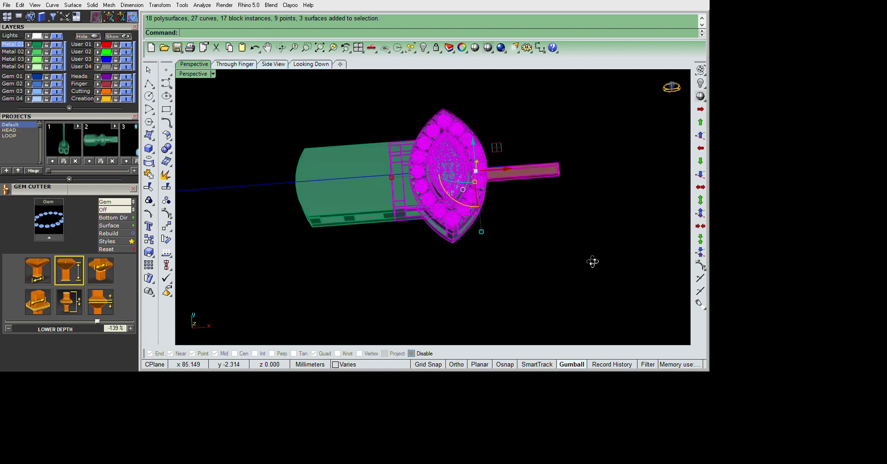
key("Escape")
right_click_drag(553, 237, 593, 221)
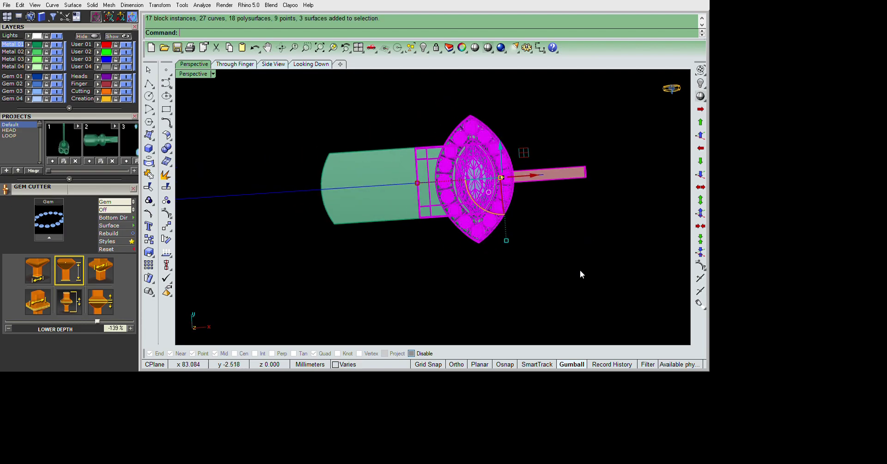
type("s")
key("Return")
scroll(511, 208, "up", 2)
scroll(599, 237, "up", 2)
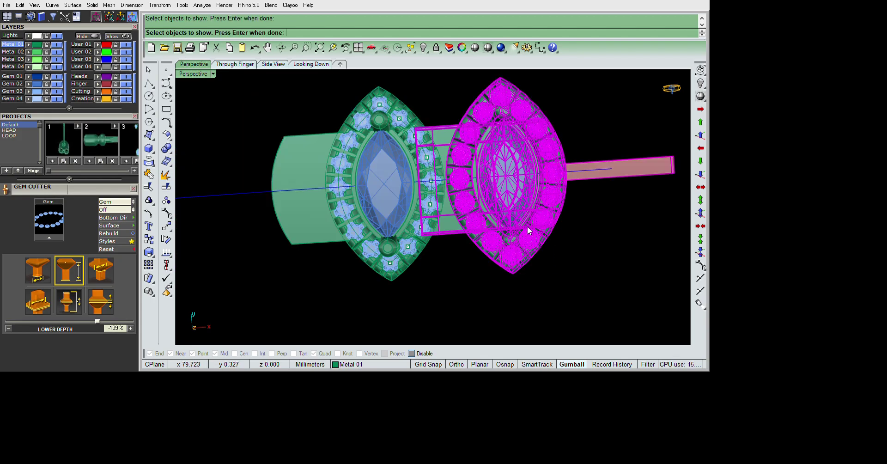
key("Return")
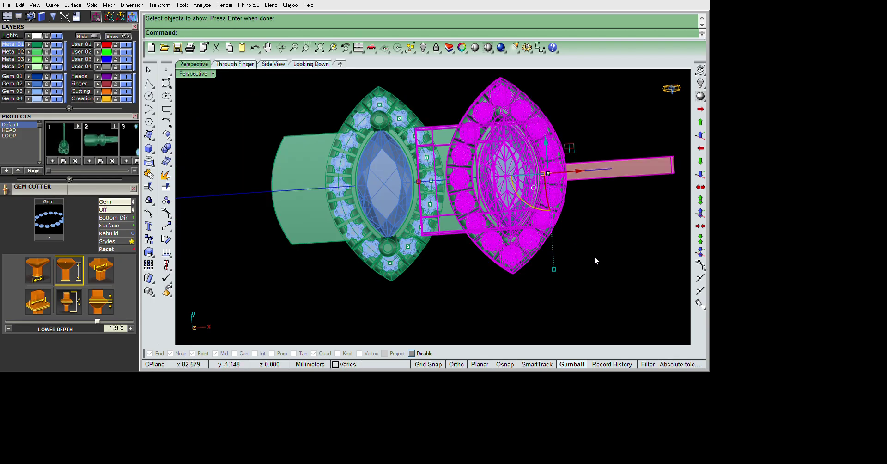
type("hide")
key("Return")
Move the marquise halo head straight across with Ortho onto the mirrored gallery
key("ctrl+a")
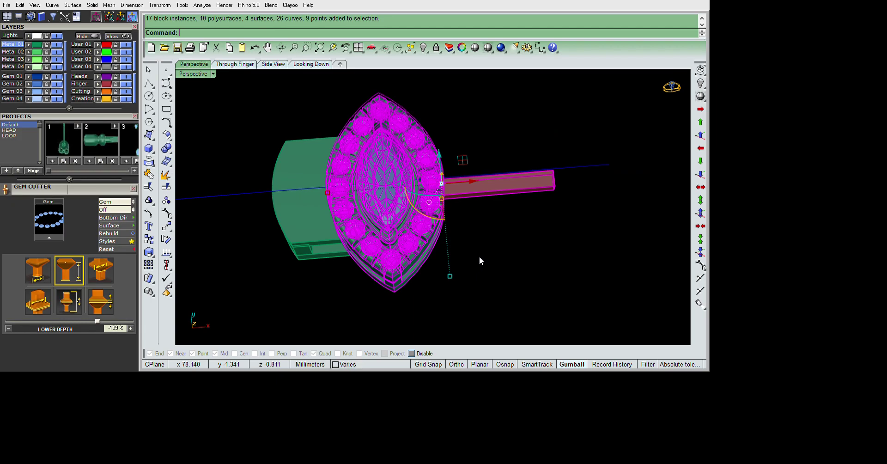
scroll(546, 257, "up", 2)
type("m")
key("Return")
scroll(650, 219, "up", 2)
left_click(650, 220)
key("F8")
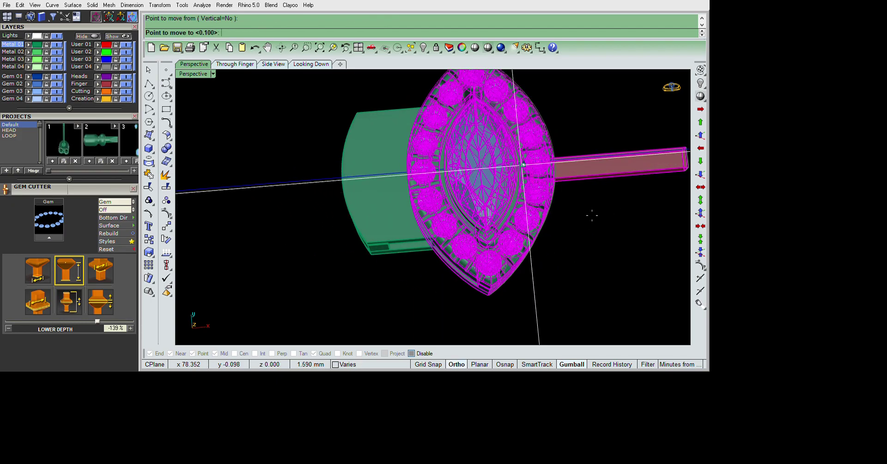
left_click(578, 218)
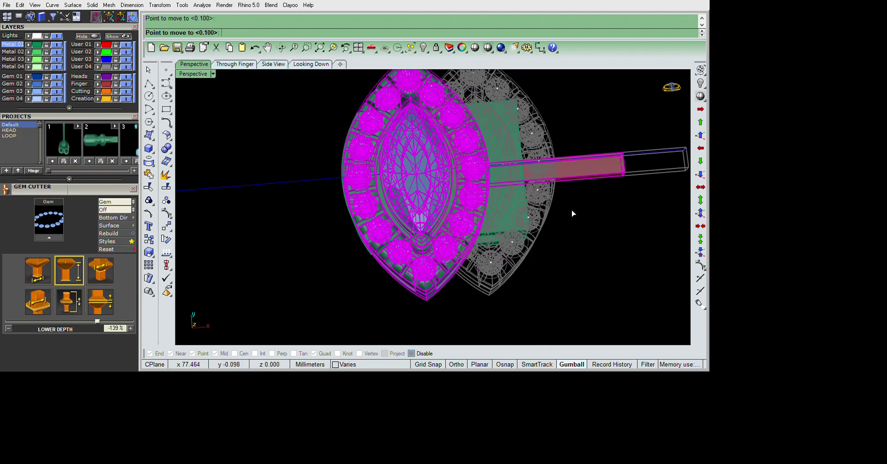
mouse_move(572, 211)
right_mouse_down()
mouse_move(639, 150)
mouse_move(572, 208)
mouse_move(536, 304)
mouse_move(577, 245)
mouse_move(523, 240)
mouse_move(680, 282)
mouse_move(584, 192)
mouse_move(576, 250)
mouse_move(612, 223)
right_mouse_up()
key("ctrl+a")
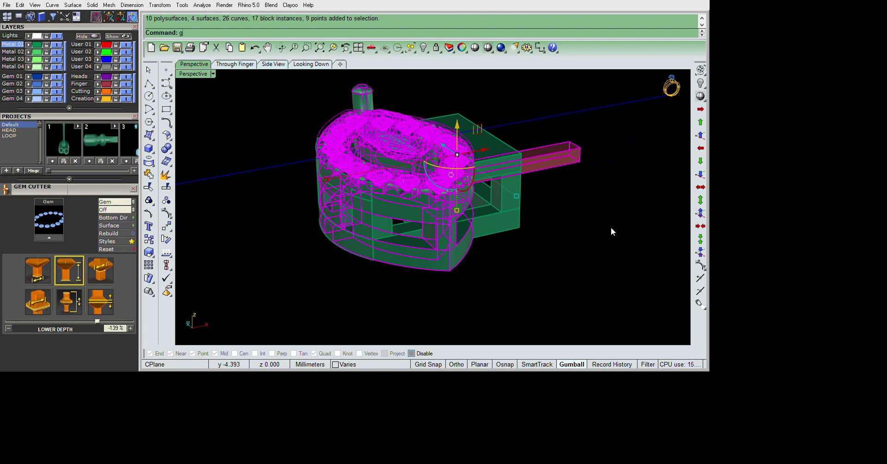
Select the leftover cutter box on the gallery side and delete it
mouse_move(683, 211)
right_mouse_down()
mouse_move(625, 243)
mouse_move(565, 260)
right_mouse_up()
scroll(568, 236, "up", 3)
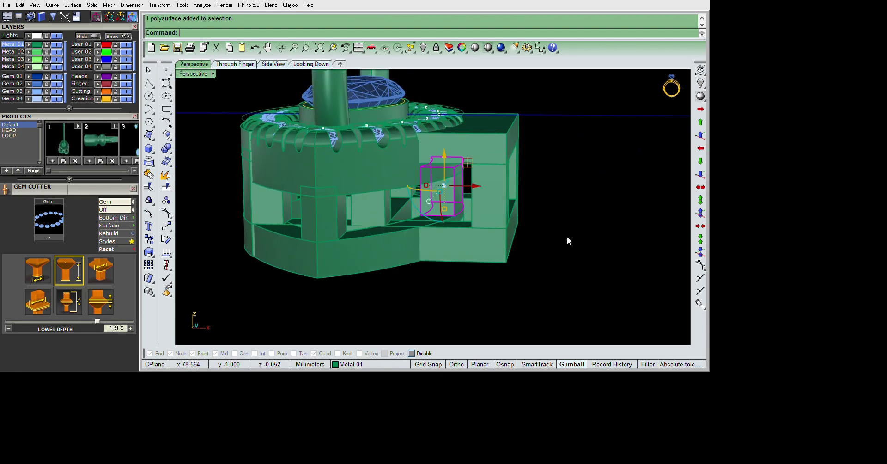
left_click_drag(567, 236, 478, 236)
right_click_drag(486, 268, 549, 222)
key("Delete")
key("ctrl+a")
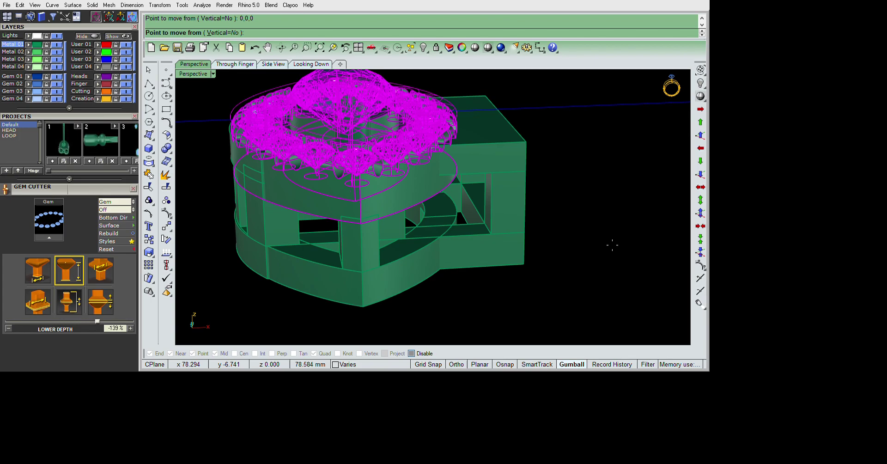
left_click(598, 246)
right_click_drag(598, 246, 495, 252)
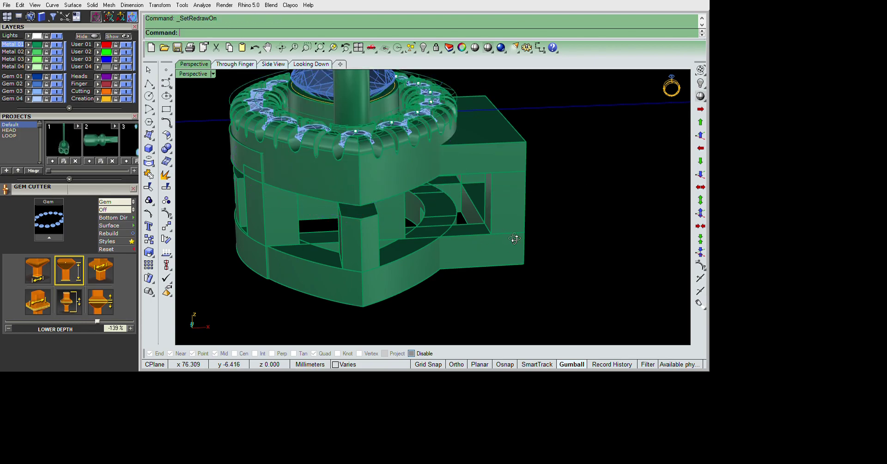
left_click_drag(473, 233, 562, 229)
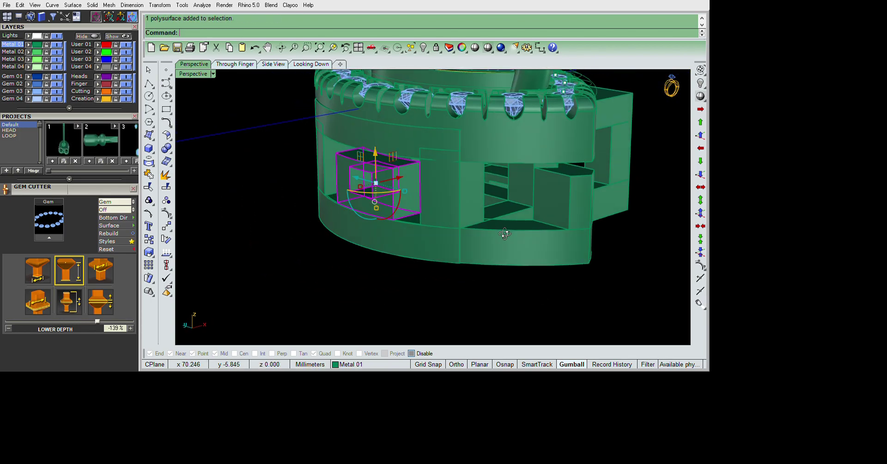
right_click_drag(561, 229, 561, 258)
key("Escape")
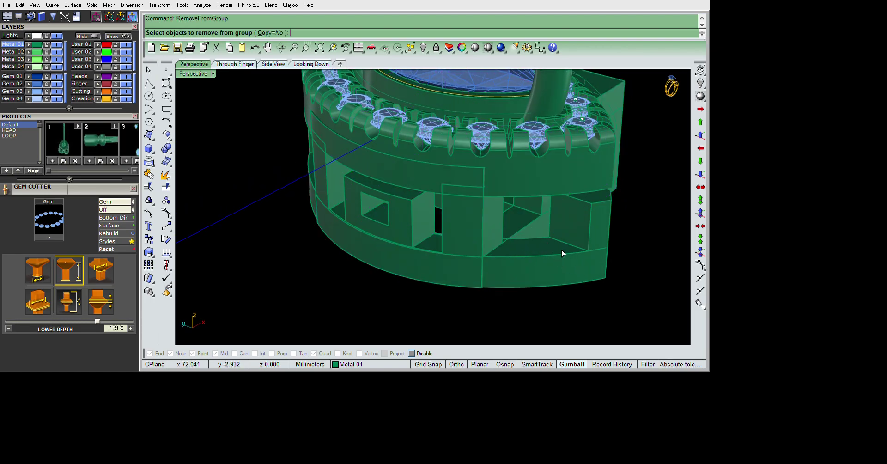
mouse_move(518, 256)
right_mouse_down()
mouse_move(618, 244)
mouse_move(459, 236)
mouse_move(505, 226)
mouse_move(491, 223)
mouse_move(501, 244)
mouse_move(505, 230)
mouse_move(373, 239)
right_mouse_up()
key("Delete")
Drag the remaining side cutter boxes outward with the gumball
mouse_move(525, 238)
right_mouse_down()
mouse_move(671, 265)
mouse_move(609, 255)
right_mouse_up()
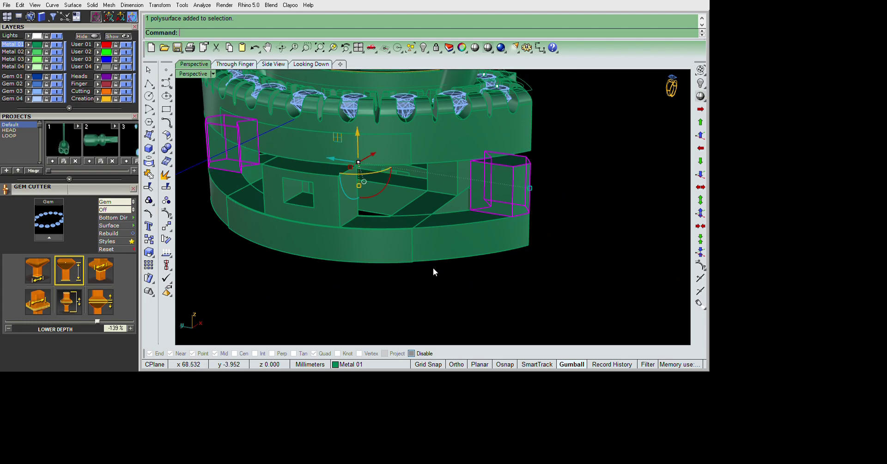
left_click_drag(450, 232, 431, 233)
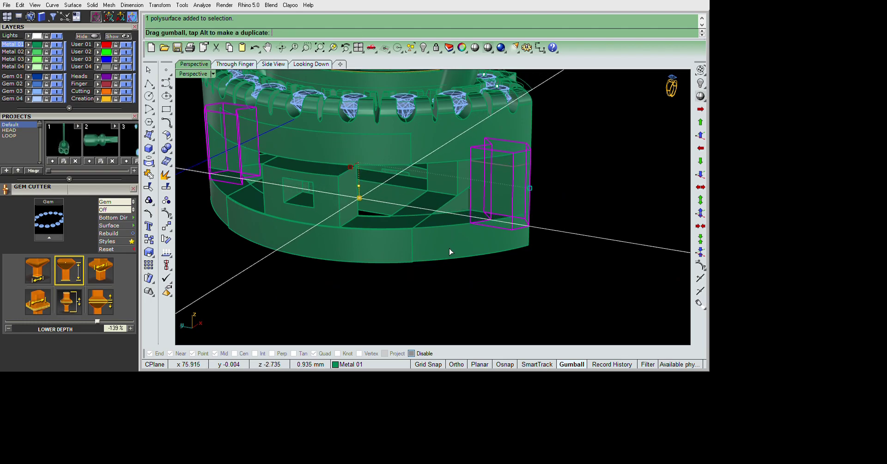
key("Escape")
Extract the cutter box's top face, extrude it into a slab, and delete the face
type("ExtractSrf")
key("Return")
scroll(420, 217, "up", 4)
left_click(287, 154)
key("Return")
scroll(428, 206, "down", 3)
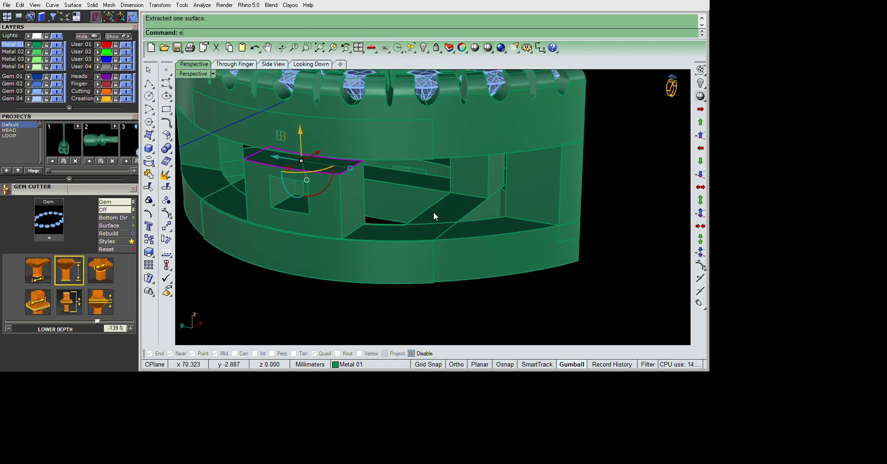
type("ExtrudeSrf")
key("Return")
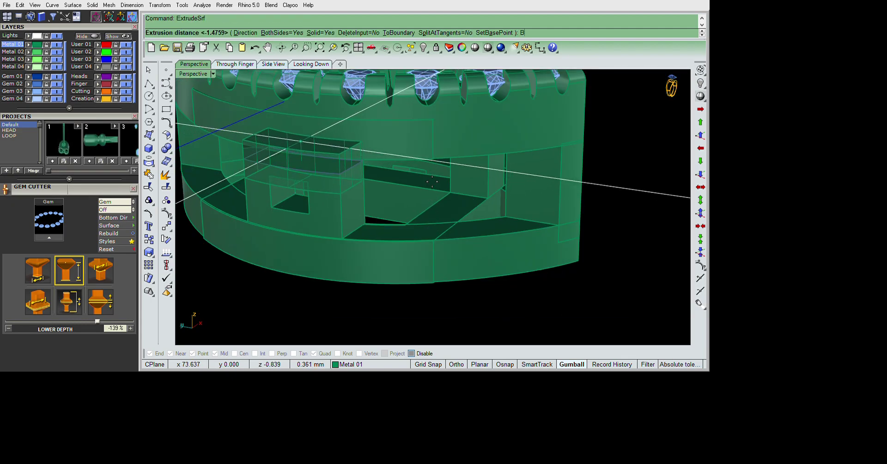
key("Return")
mouse_move(521, 245)
right_mouse_down()
mouse_move(424, 264)
mouse_move(542, 264)
right_mouse_up()
key("Delete")
Stretch the green block's right-edge points leftward so the block meets the halo
mouse_move(585, 227)
right_mouse_down()
mouse_move(639, 180)
mouse_move(616, 202)
mouse_move(596, 271)
mouse_move(615, 201)
right_mouse_up()
mouse_move(602, 212)
right_mouse_down()
mouse_move(595, 231)
mouse_move(581, 162)
mouse_move(561, 158)
mouse_move(575, 256)
mouse_move(551, 247)
mouse_move(536, 320)
right_mouse_up()
type("IN")
key("Return")
key("Return")
left_click_drag(427, 252, 494, 90)
scroll(568, 236, "up", 3)
mouse_move(579, 234)
left_mouse_down()
mouse_move(534, 234)
mouse_move(546, 208)
mouse_move(489, 192)
left_mouse_up()
key("ctrl+z")
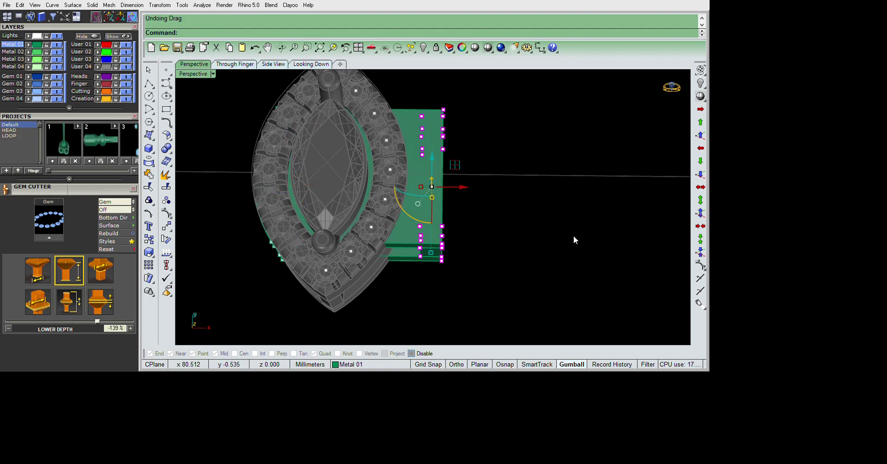
mouse_move(576, 235)
left_mouse_down()
mouse_move(541, 230)
mouse_move(540, 214)
left_mouse_up()
mouse_move(540, 199)
right_mouse_down()
mouse_move(503, 188)
mouse_move(539, 163)
mouse_move(545, 209)
mouse_move(525, 190)
right_mouse_up()
key("Escape")
mouse_move(480, 257)
right_mouse_down()
mouse_move(504, 193)
mouse_move(512, 247)
mouse_move(329, 206)
right_mouse_up()
left_click(335, 210)
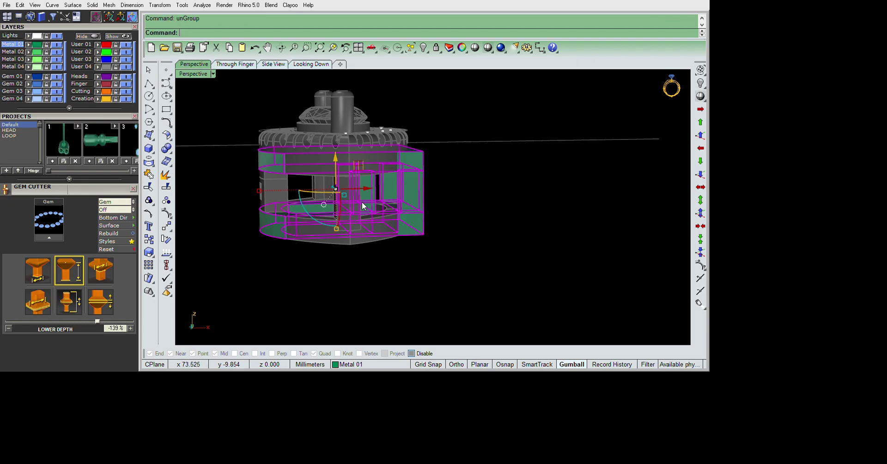
Select the seven gallery polysurfaces of the marquise head
left_click(352, 208)
right_click_drag(349, 208, 514, 261)
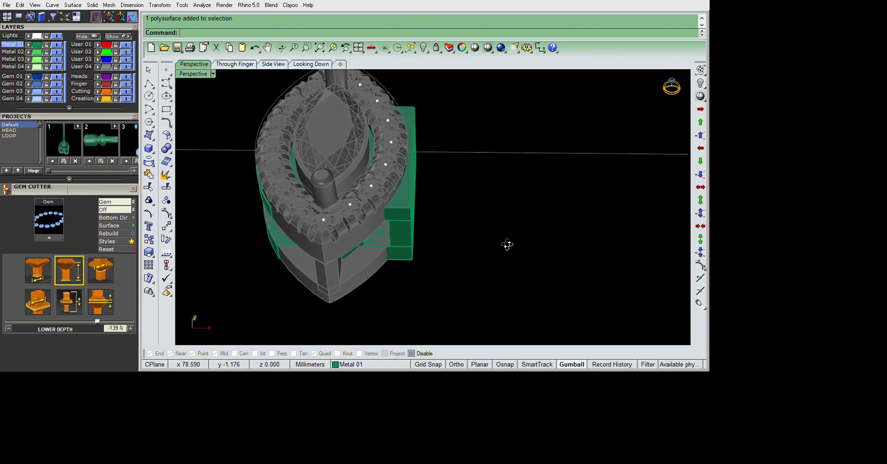
key("ctrl+a")
right_click_drag(452, 341, 504, 294)
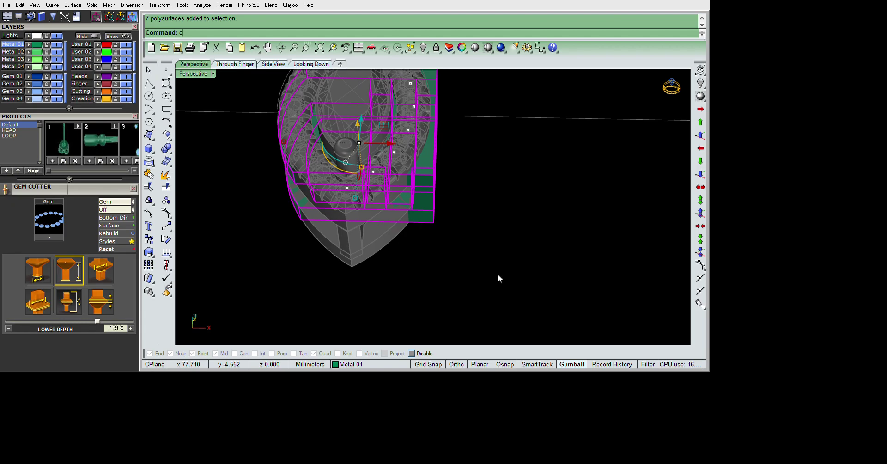
type("utplane")
key("Return")
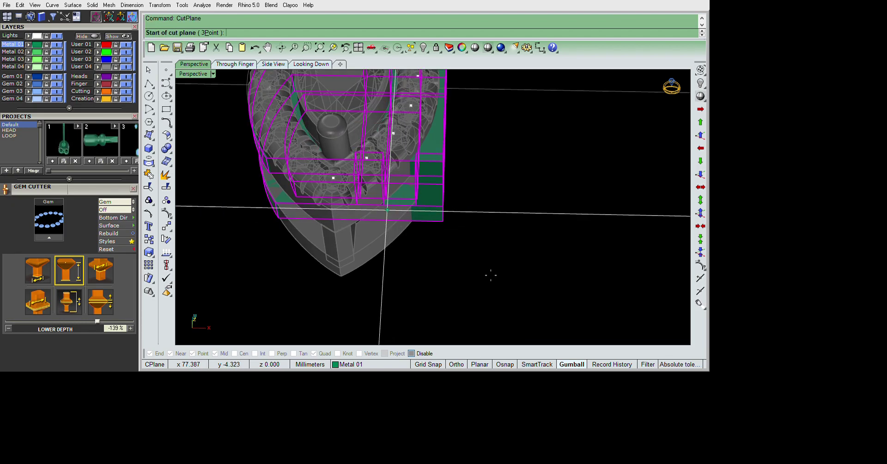
key("Escape")
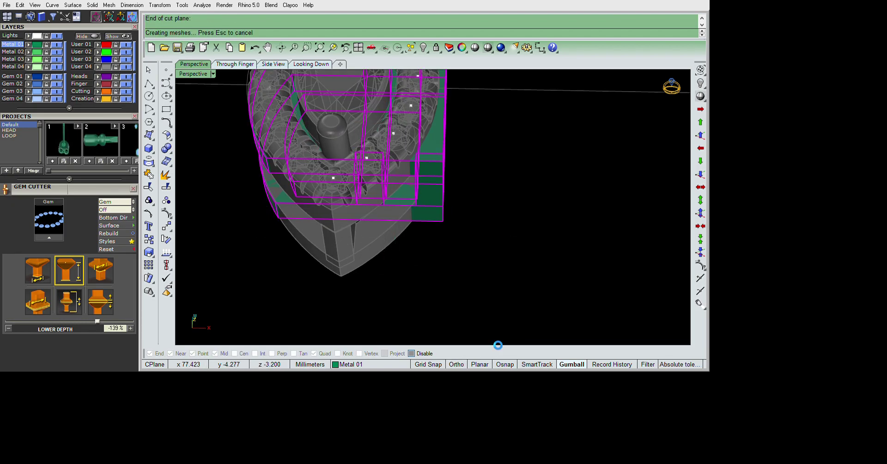
Extrude the side surface into a box, subtract it from the head, and delete the box
right_click_drag(491, 334, 479, 276)
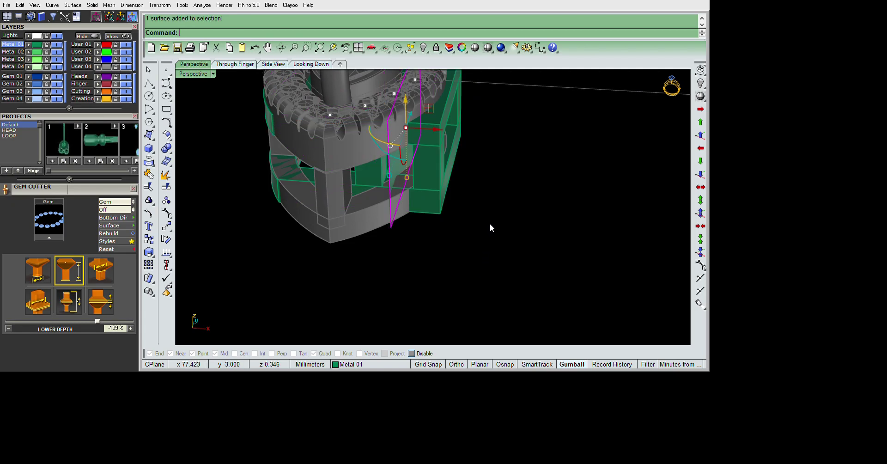
right_click_drag(490, 223, 463, 232)
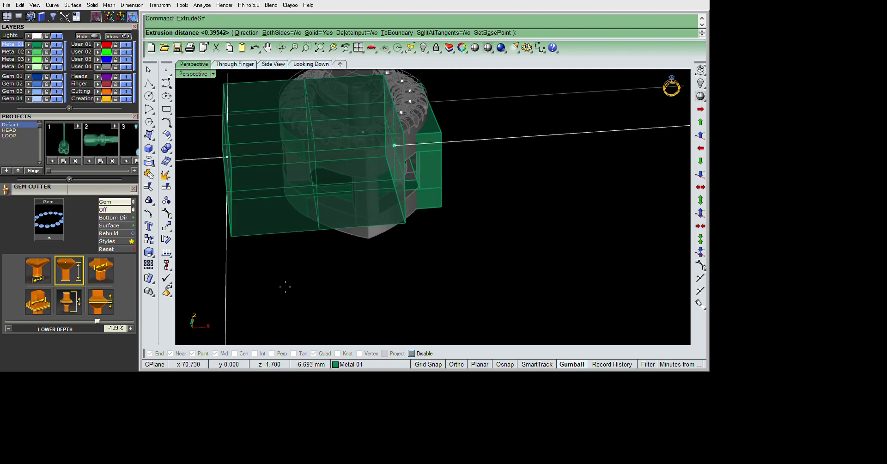
left_click(542, 198)
right_click_drag(534, 212, 565, 136)
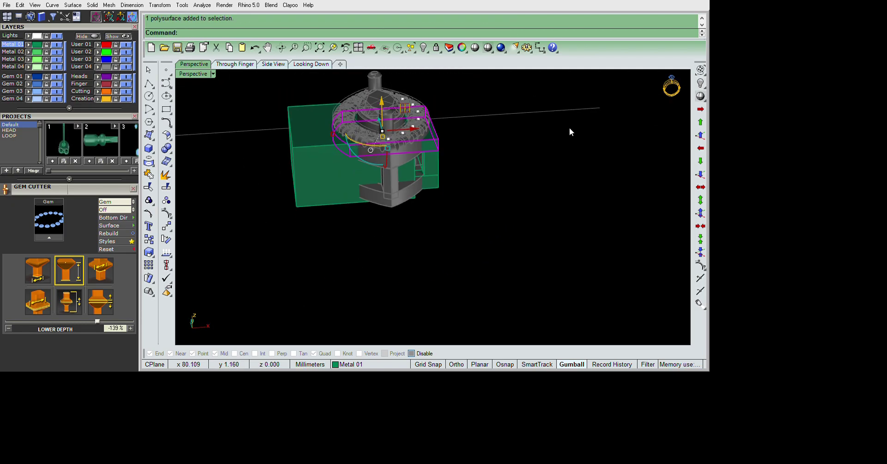
left_click_drag(524, 244, 526, 248)
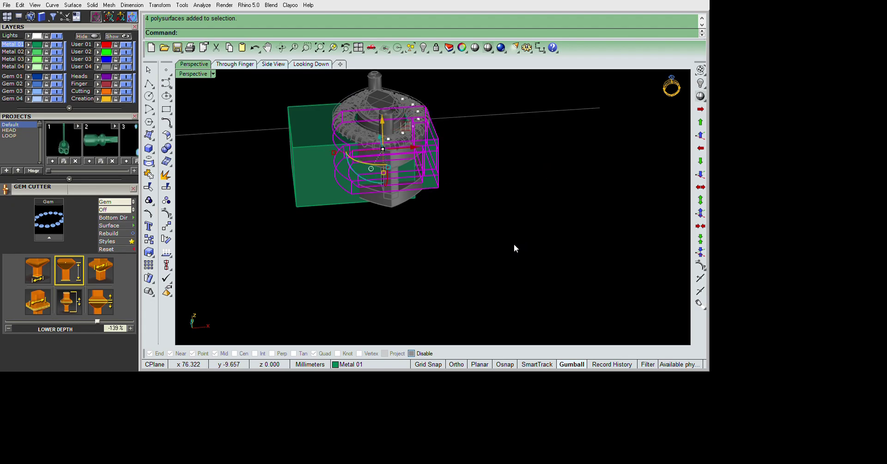
type("b")
key("Return")
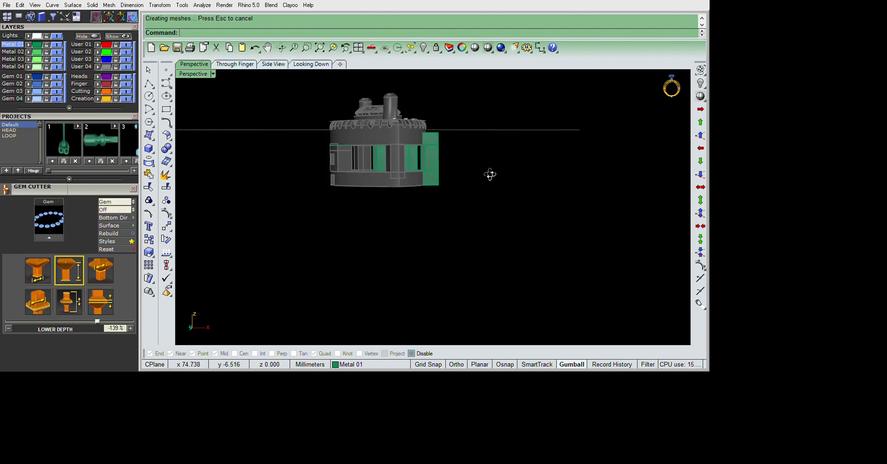
scroll(482, 220, "up", 3)
key("Delete")
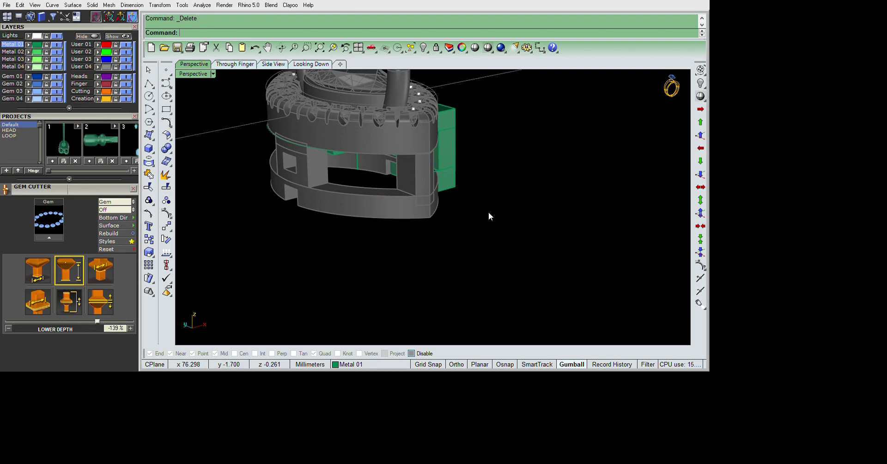
Unlock the previously locked objects and select everything
scroll(462, 194, "up", 2)
mouse_move(436, 181)
right_mouse_down()
mouse_move(426, 135)
mouse_move(518, 142)
mouse_move(504, 283)
right_mouse_up()
key("ctrl+alt+l")
key("ctrl+a")
right_click_drag(569, 162, 531, 131)
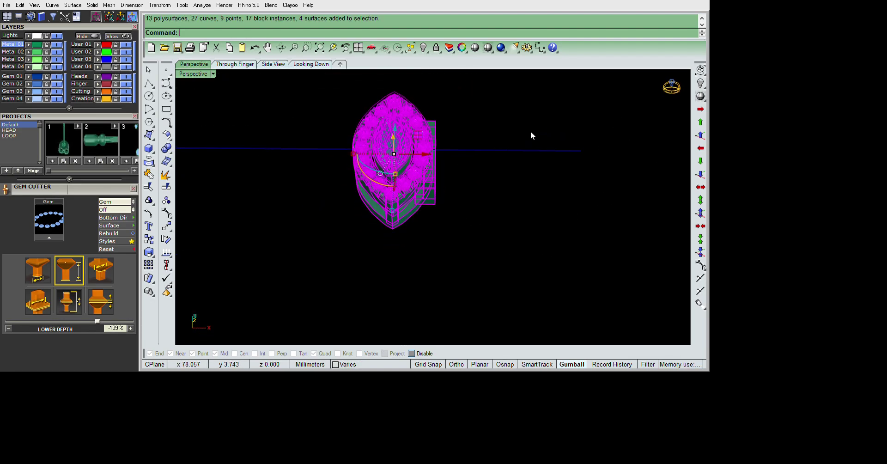
Group the head, duplicate the connecting box edge, and extrude it into a strip
scroll(531, 131, "up", 3)
key("ctrl+g")
type("DupEdge")
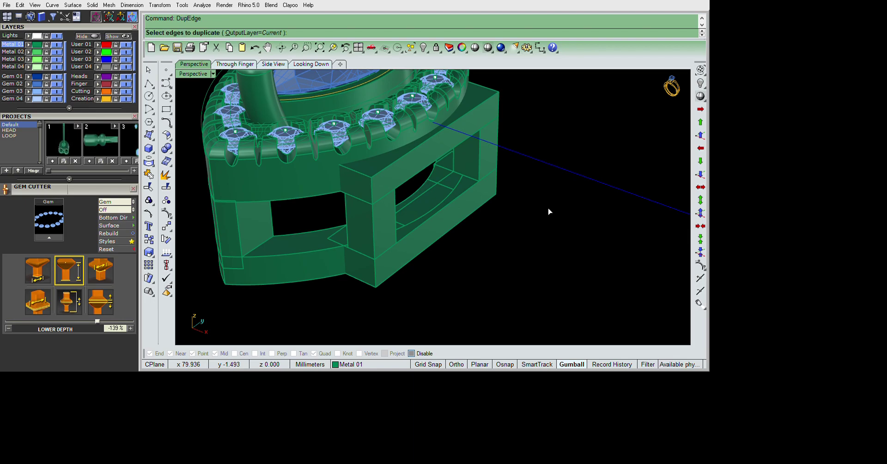
key("Return")
right_click_drag(546, 200, 547, 173)
type("ExtrudeSrf")
key("Return")
key("Escape")
type("ExtrudeCrv")
key("Return")
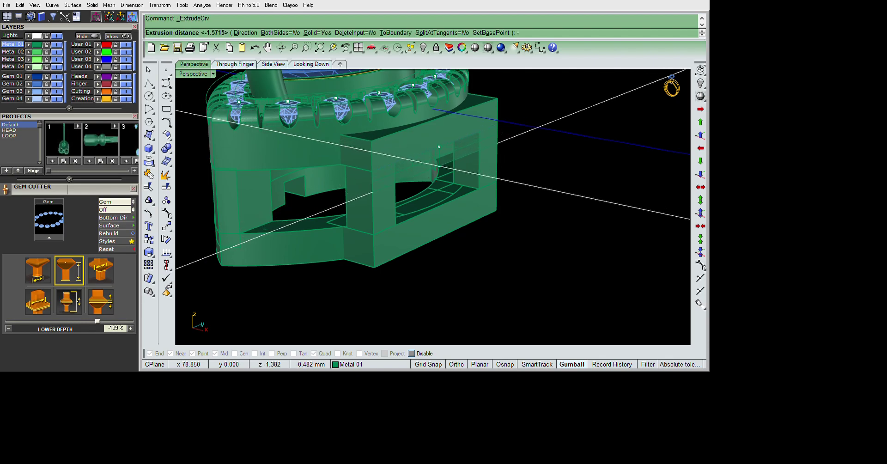
key("Return")
Offset the strip 0.8 mm with FlipAll to form a wall
mouse_move(558, 193)
right_mouse_down()
mouse_move(590, 211)
mouse_move(611, 198)
right_mouse_up()
type("OffsetSrf")
key("Return")
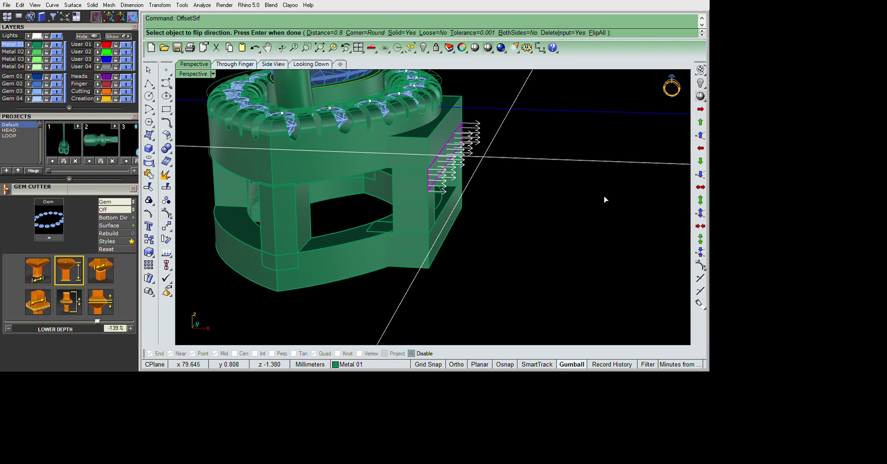
type("F")
key("Return")
key("Return")
key("Return")
Group the whole head, show the hidden head, and hide the left head
mouse_move(600, 216)
right_mouse_down()
mouse_move(502, 209)
mouse_move(513, 267)
right_mouse_up()
left_click_drag(342, 103, 475, 303)
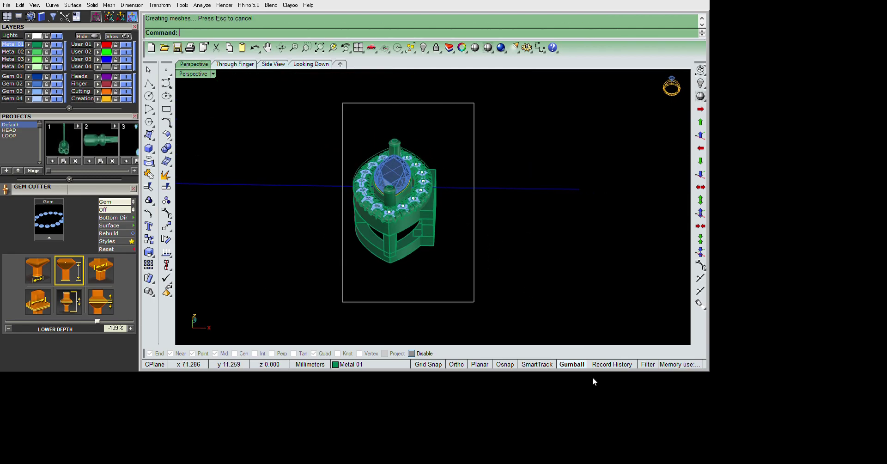
right_click_drag(566, 344, 568, 325)
key("ctrl+g")
type("g")
key("Escape")
right_click_drag(567, 276, 577, 271)
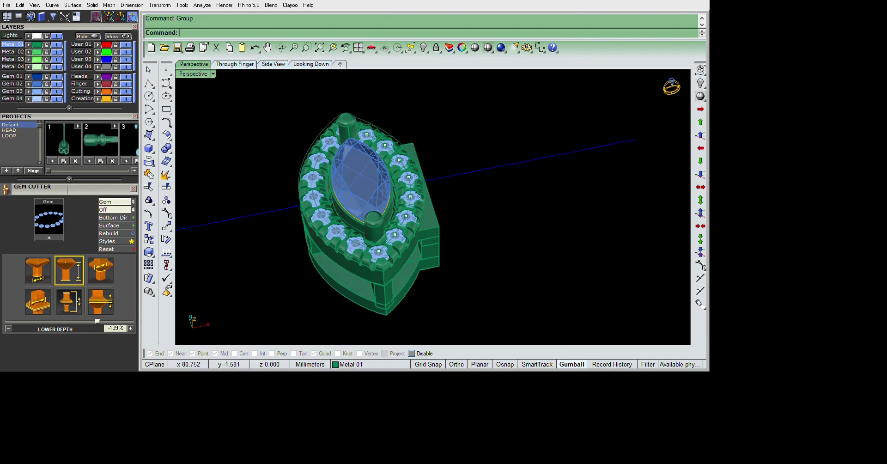
scroll(578, 270, "up", 3)
key("Return")
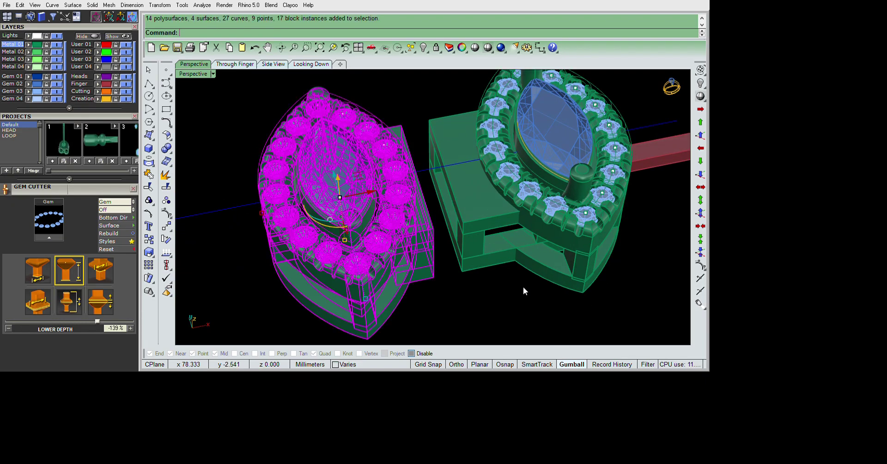
key("ctrl+h")
On the right head, duplicate the box edge, extrude it into a strip, and start offsetting it
mouse_move(528, 278)
right_mouse_down()
mouse_move(586, 284)
mouse_move(598, 221)
mouse_move(569, 223)
right_mouse_up()
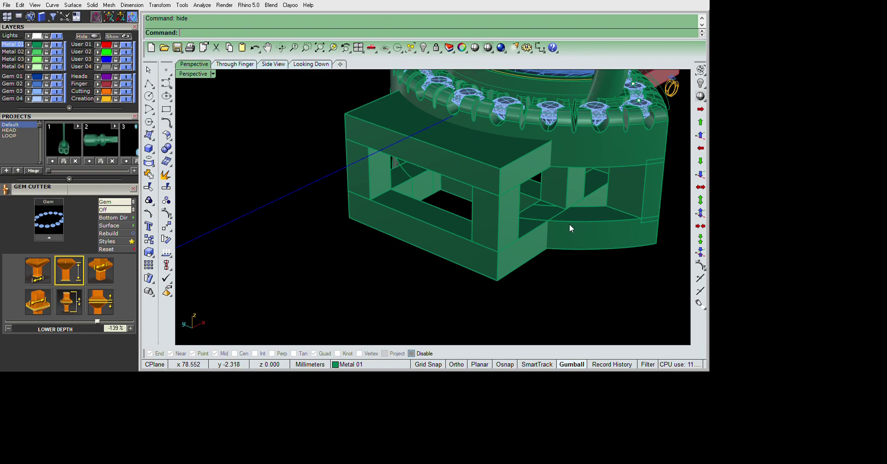
left_click(562, 226)
key("Return")
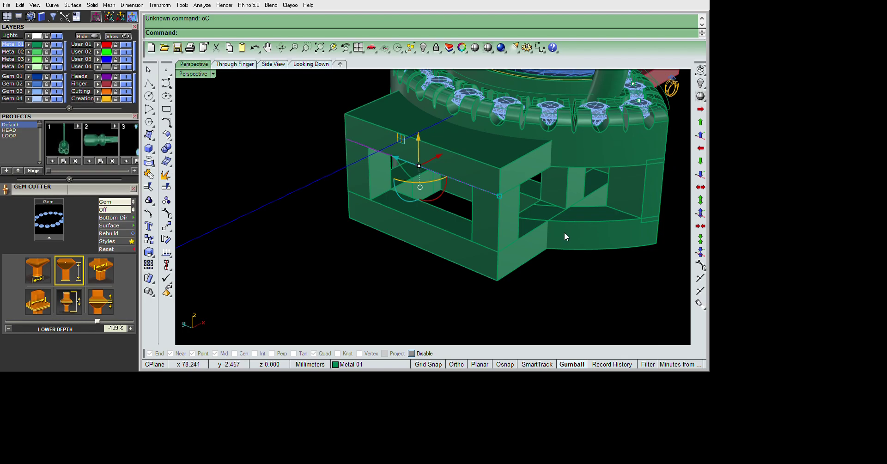
type("ec")
key("Return")
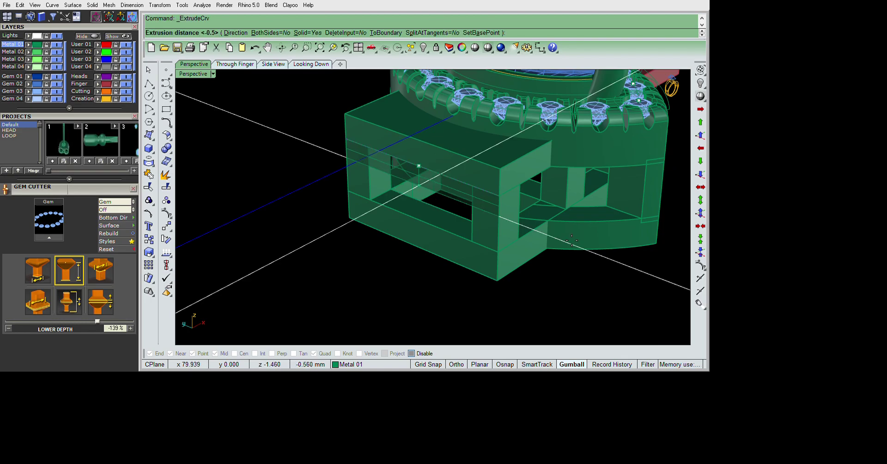
key("Return")
right_click_drag(563, 234, 542, 245)
type("os")
key("Return")
key("Return")
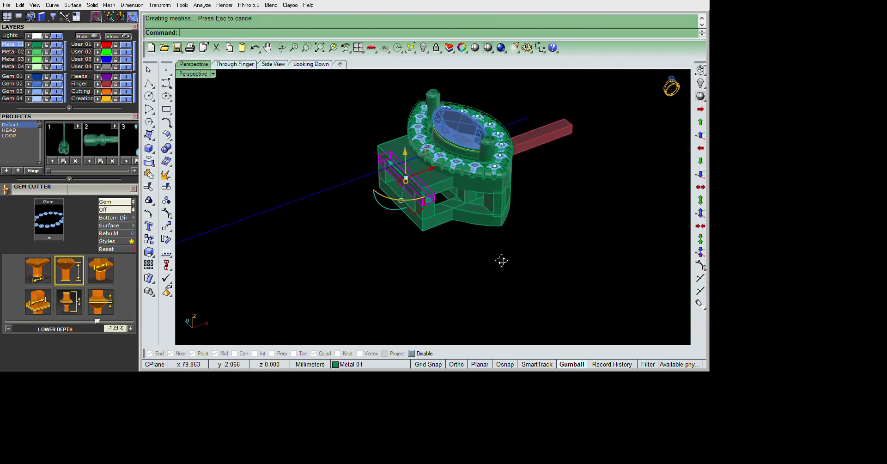
key("ctrl+a")
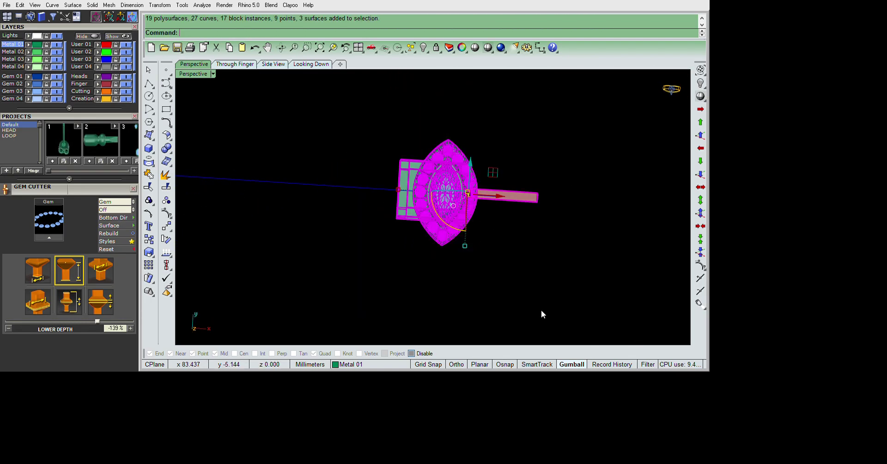
Group the head's parts, show the hidden copy, and slide it along X against the bar
key("BackSpace")
key("ctrl+g")
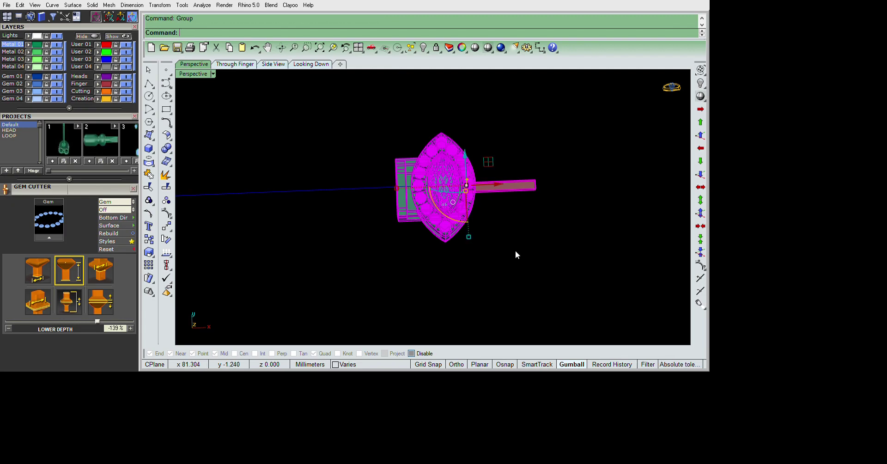
key("Escape")
type("s")
key("Return")
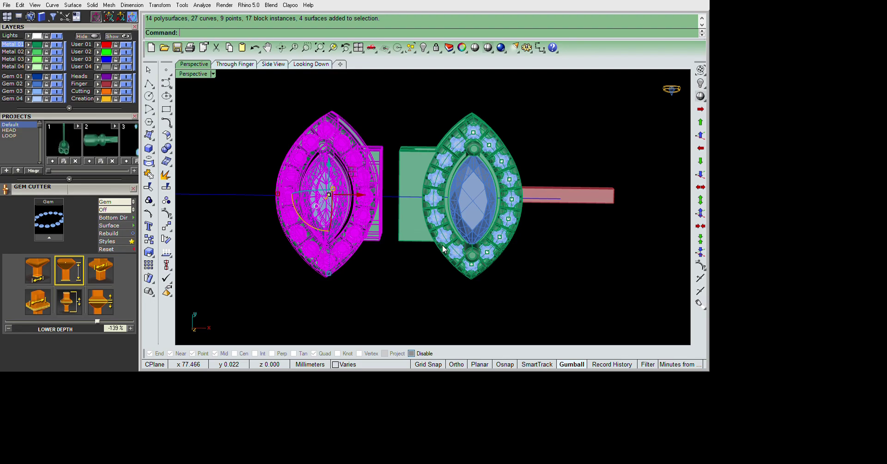
left_click_drag(361, 195, 377, 195)
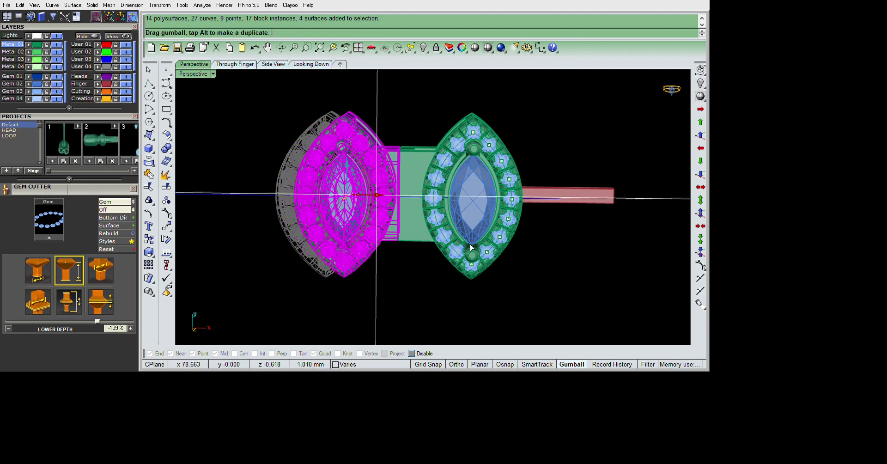
mouse_move(507, 237)
right_mouse_down()
mouse_move(556, 208)
mouse_move(546, 261)
right_mouse_up()
Lock all objects, undo the lock, and zoom in on both links
key("ctrl+a")
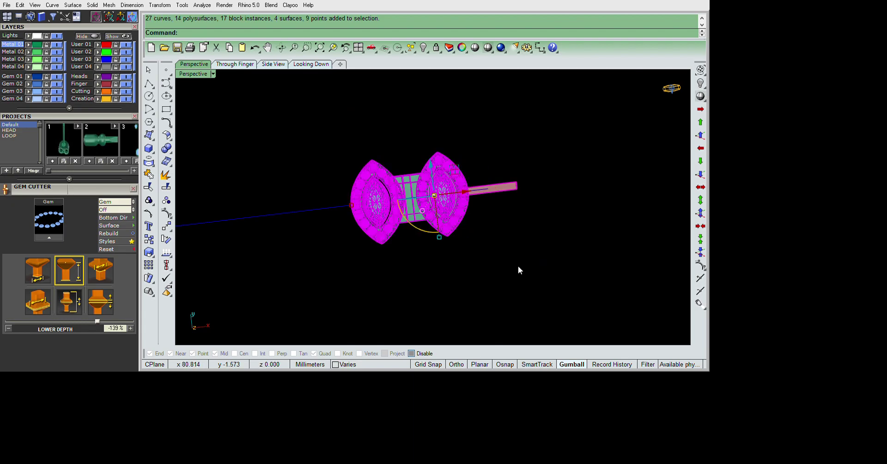
type("lock")
key("Return")
key("ctrl+z")
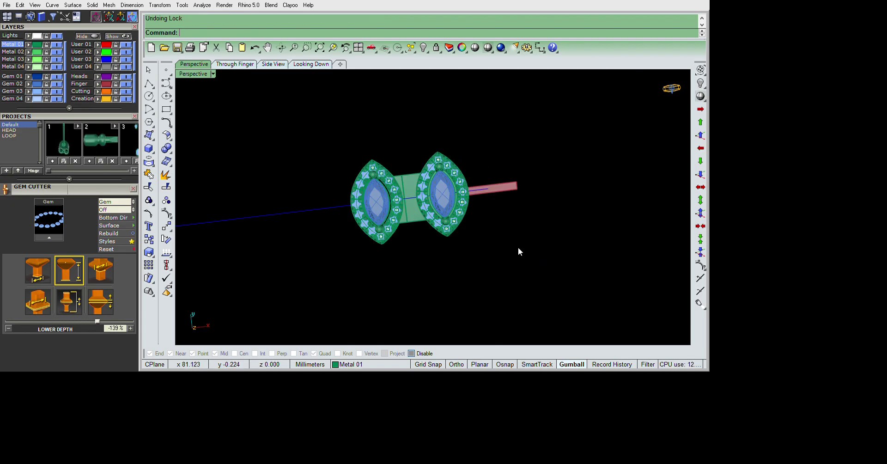
right_click_drag(478, 201, 473, 193)
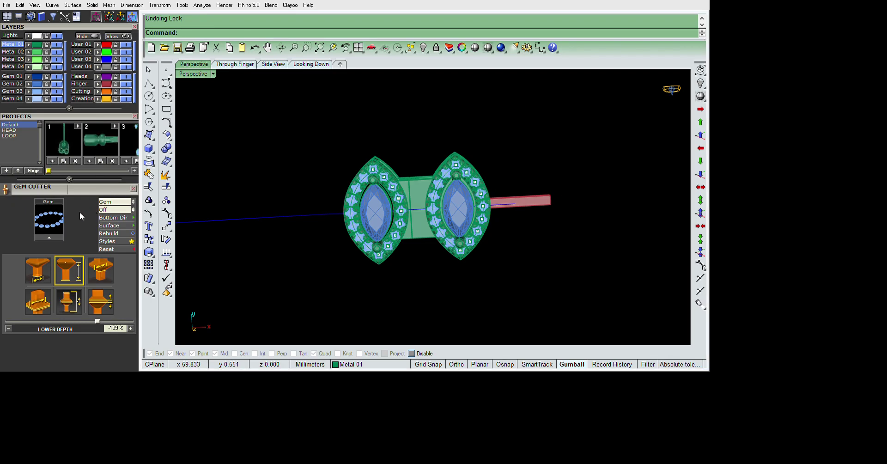
scroll(63, 210, "down", 2)
scroll(71, 212, "down", 1)
scroll(73, 212, "down", 1)
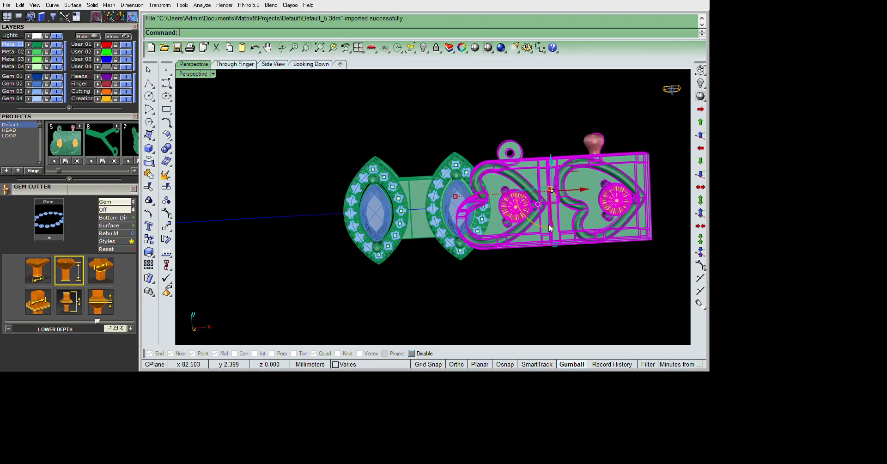
Delete the imported heart plate and move the small ring up onto the left gem head
type("gg")
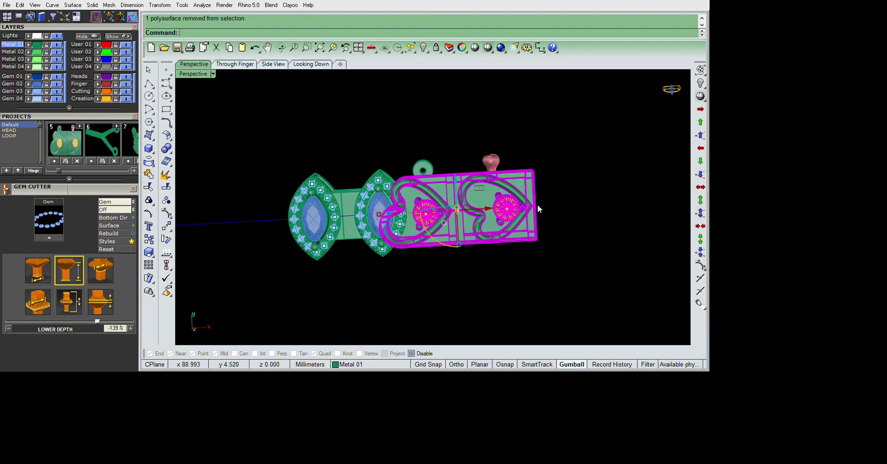
key("Delete")
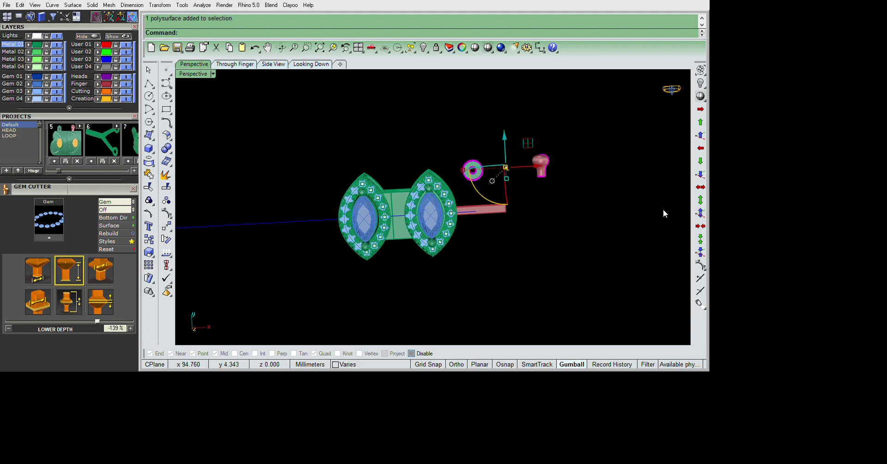
left_click_drag(662, 210, 535, 236)
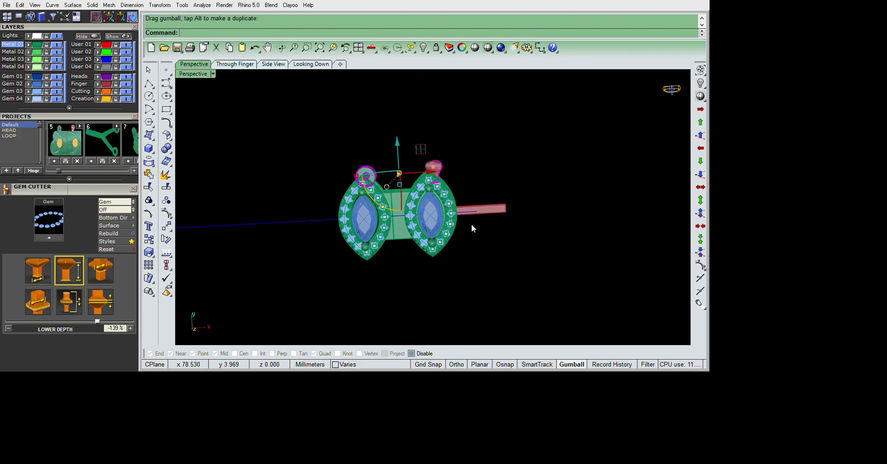
scroll(472, 228, "up", 2)
scroll(538, 208, "up", 2)
left_click_drag(460, 148, 459, 134)
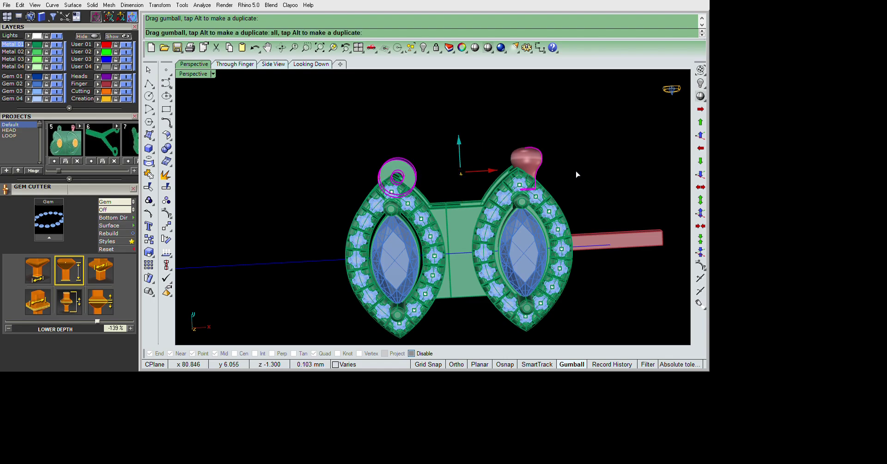
Nudge the ring and pink head slightly left, then group the left link with its loop
left_click(515, 202)
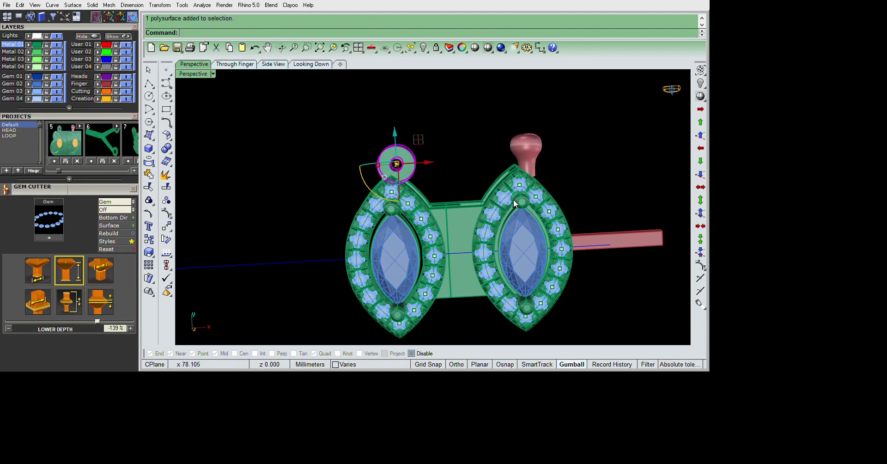
left_click_drag(427, 163, 424, 162)
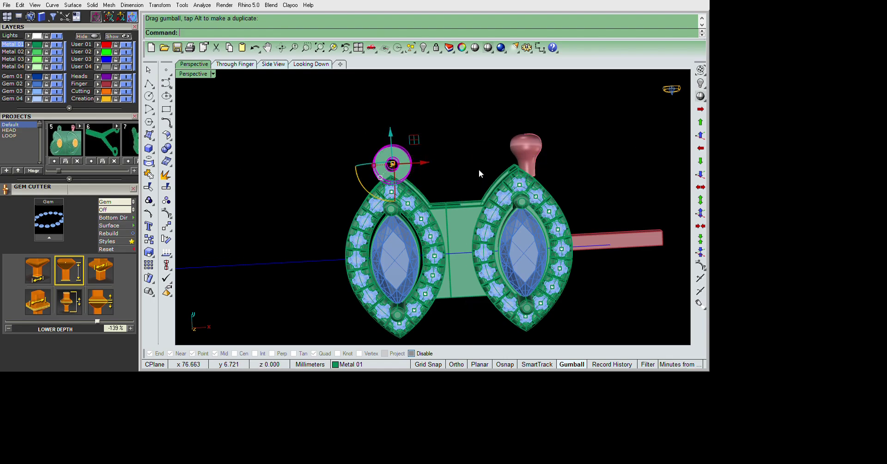
left_click_drag(489, 162, 493, 172)
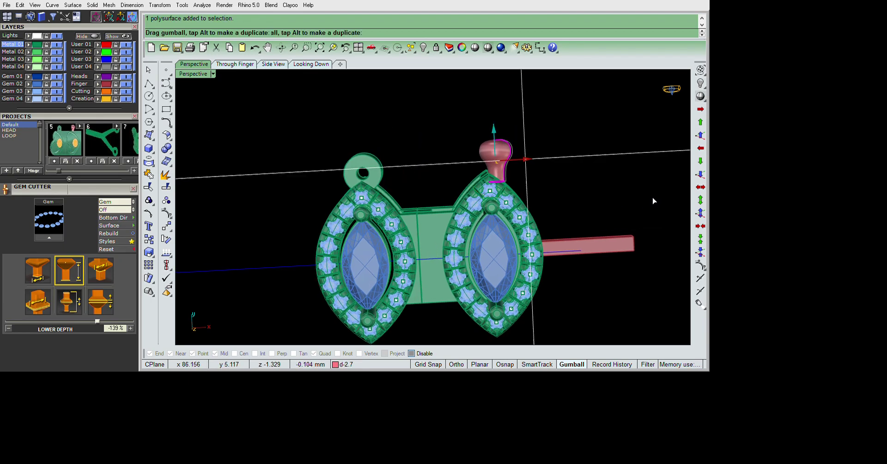
mouse_move(652, 201)
left_mouse_down()
mouse_move(611, 187)
mouse_move(640, 225)
left_mouse_up()
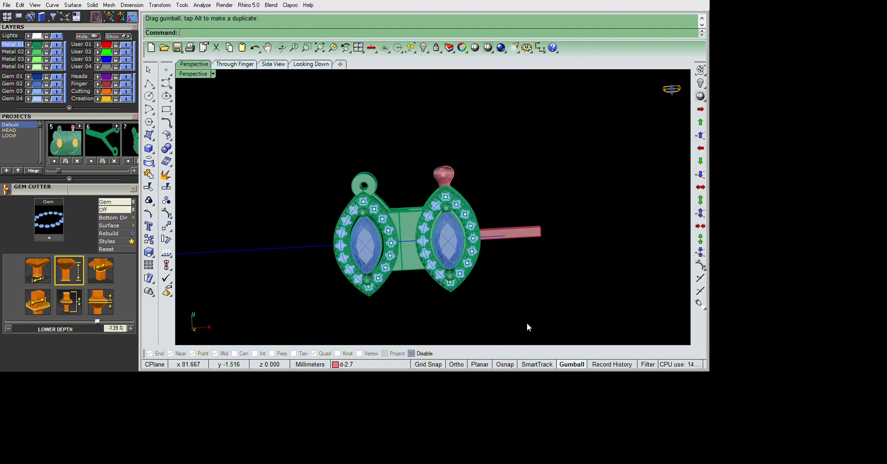
left_click_drag(323, 162, 447, 310)
key("ctrl+g")
left_click(582, 266)
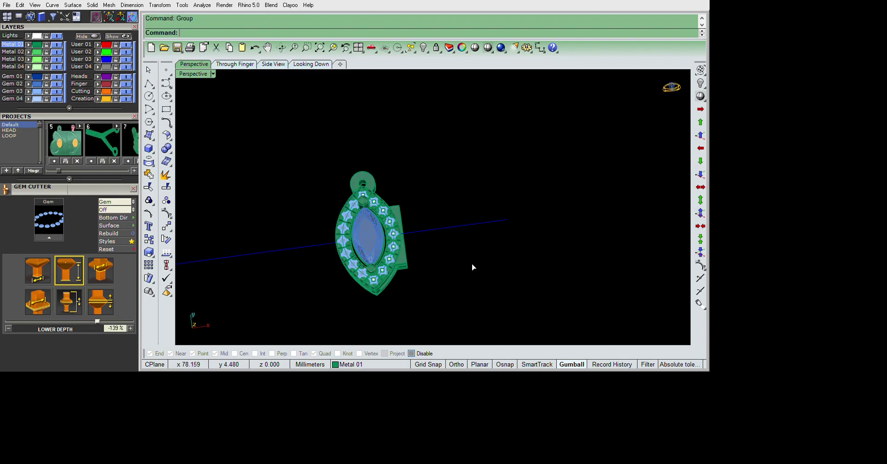
Select the looped link and show the hidden chain links again with ShowSelected
right_click_drag(472, 245, 659, 190)
type("ss")
key("Return")
right_click_drag(527, 230, 357, 265)
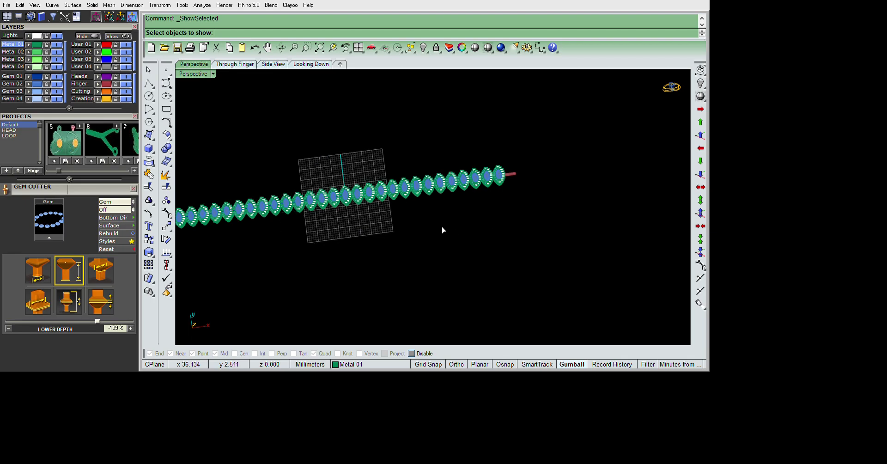
left_click_drag(197, 116, 333, 242)
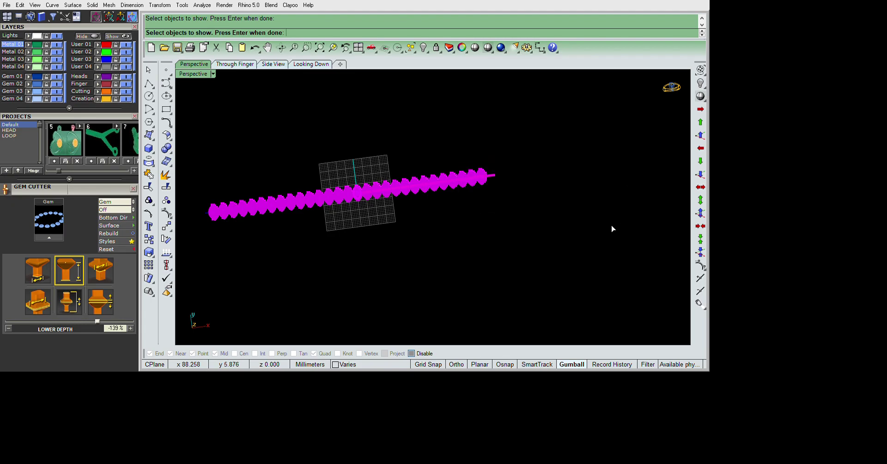
key("Return")
scroll(625, 212, "up", 2)
scroll(623, 212, "up", 2)
scroll(623, 213, "up", 2)
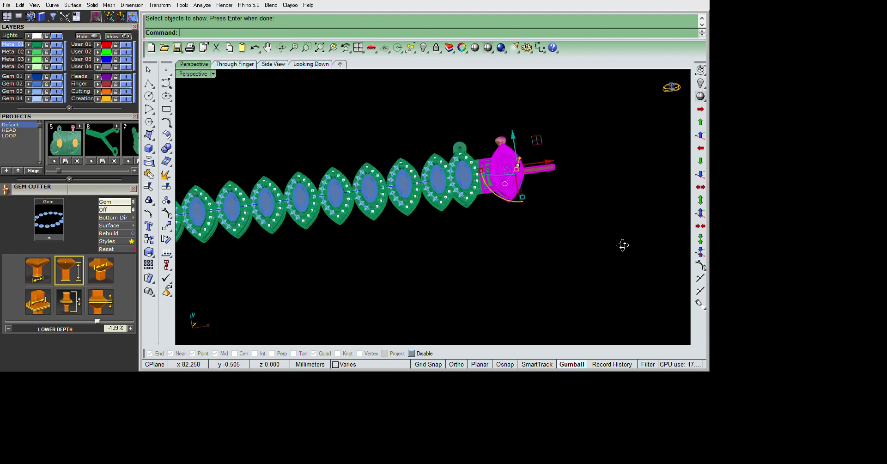
scroll(578, 221, "up", 2)
scroll(601, 217, "up", 3)
Move the looped link to the chain's end in Top view, with Ortho off
type("m")
key("Return")
left_click(598, 258)
key("F8")
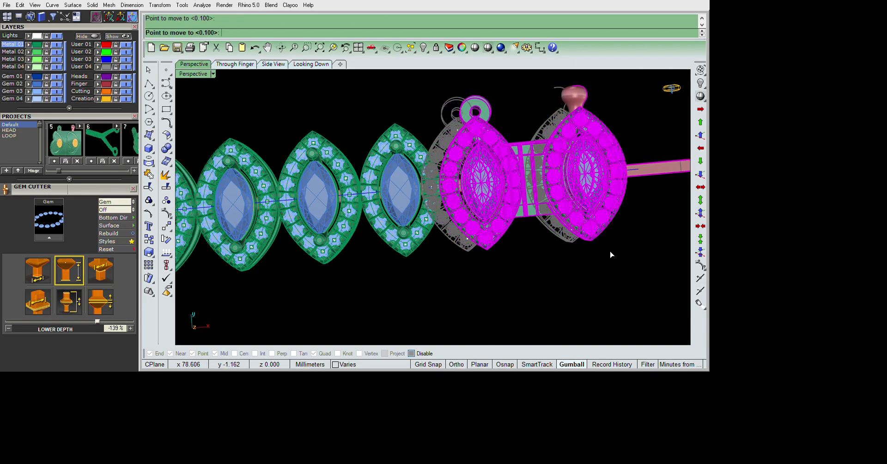
key("ctrl+Tab")
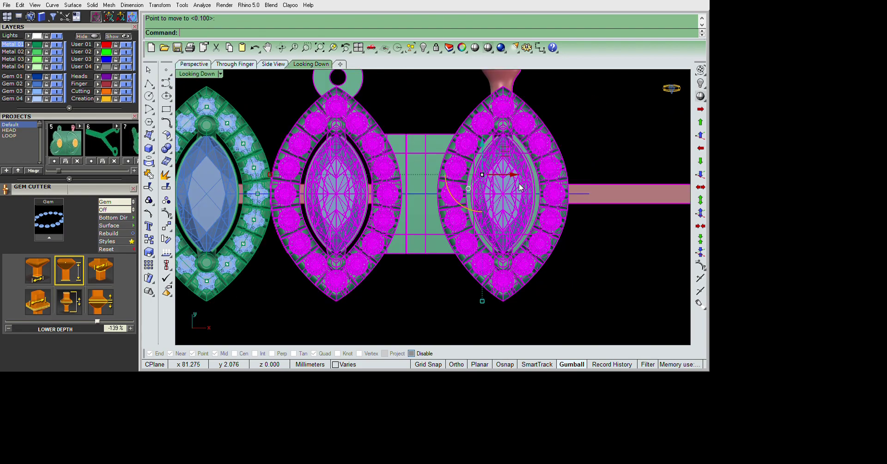
left_click(631, 204)
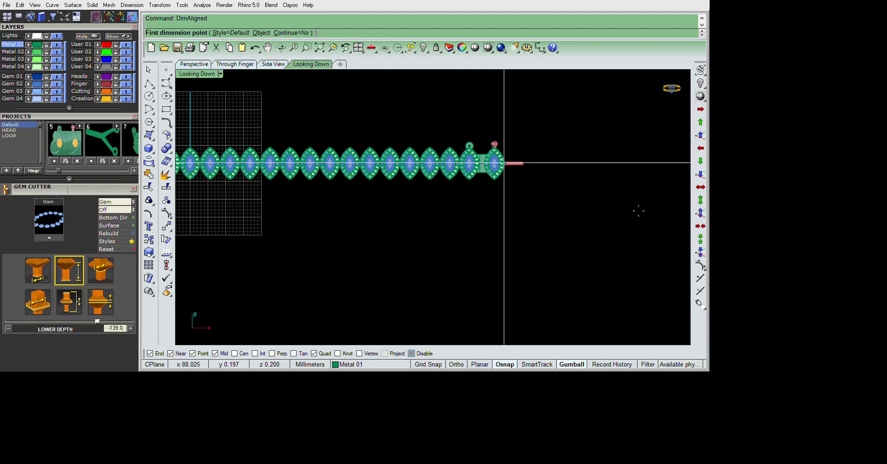
Measure the full chain length with an aligned dimension
left_click(639, 210)
mouse_move(666, 224)
right_mouse_down()
mouse_move(533, 210)
mouse_move(234, 214)
right_mouse_up()
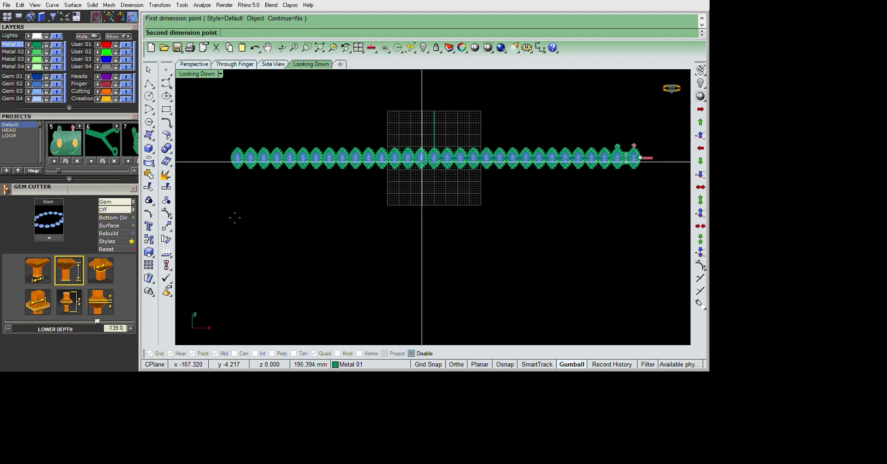
scroll(303, 201, "up", 1)
scroll(296, 202, "up", 1)
scroll(296, 202, "up", 2)
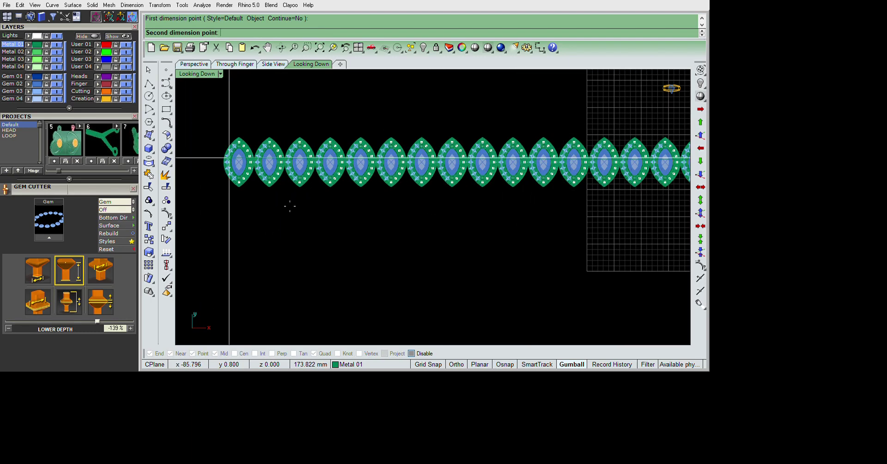
scroll(289, 204, "up", 1)
key("Escape")
Copy the chain's end link twice further along the chain
left_click(254, 182)
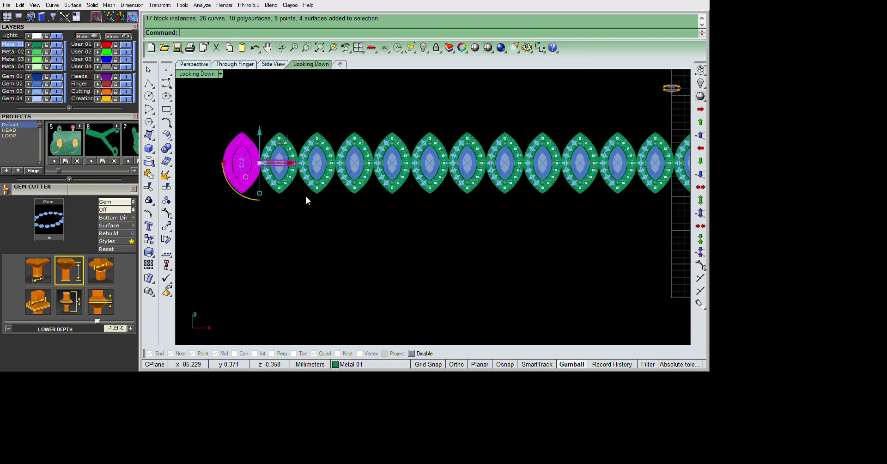
scroll(412, 208, "up", 1)
type("copy")
key("Return")
scroll(338, 173, "up", 3)
left_click(383, 174)
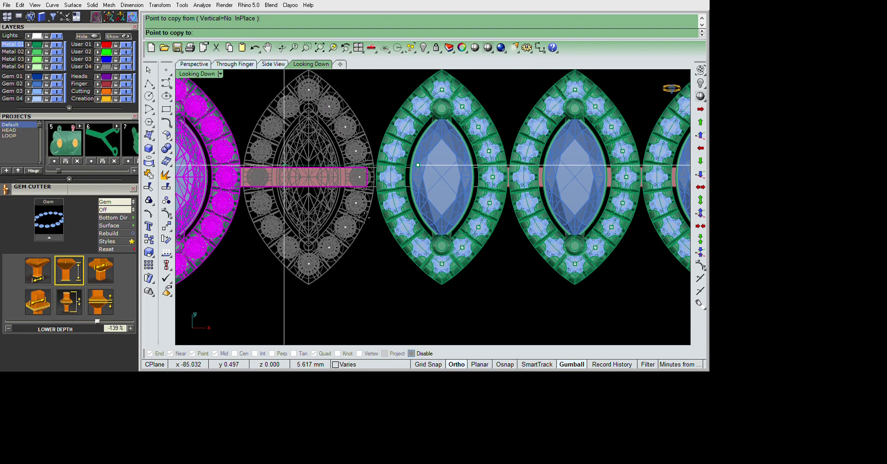
left_click(366, 218)
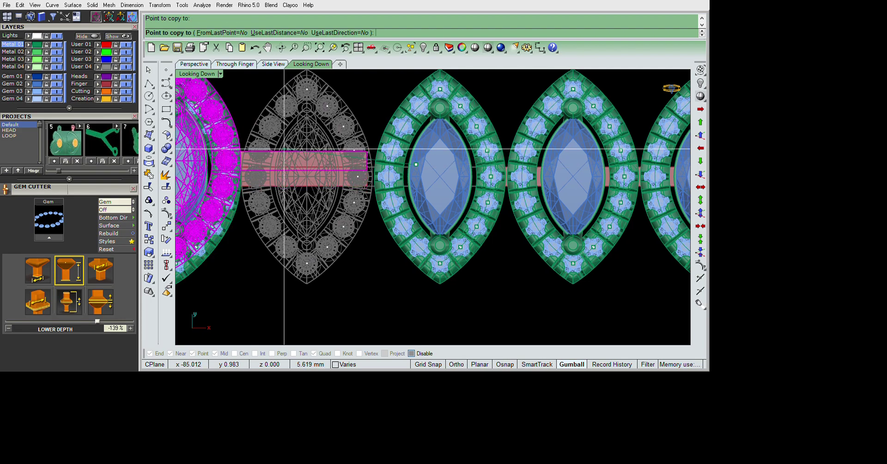
left_click(354, 190)
scroll(216, 91, "down", 2)
key("Return")
Return to a maximized Perspective view and delete the selected curves
key("ctrl+m")
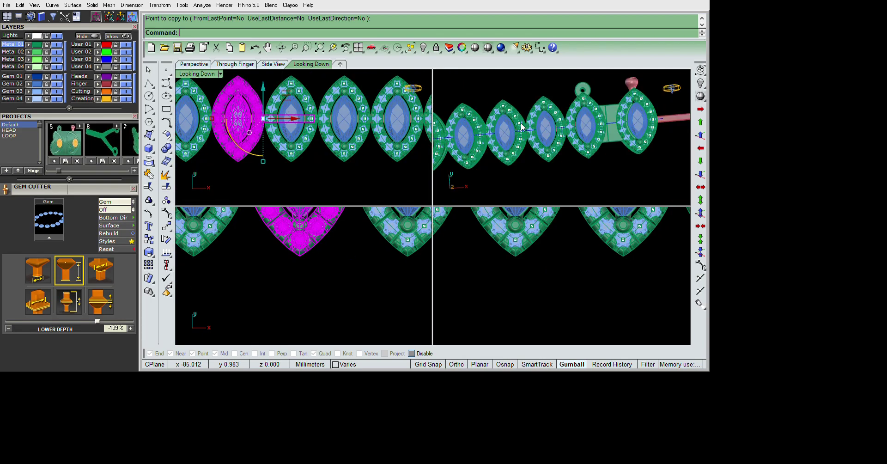
key("ctrl+m")
scroll(562, 228, "down", 3)
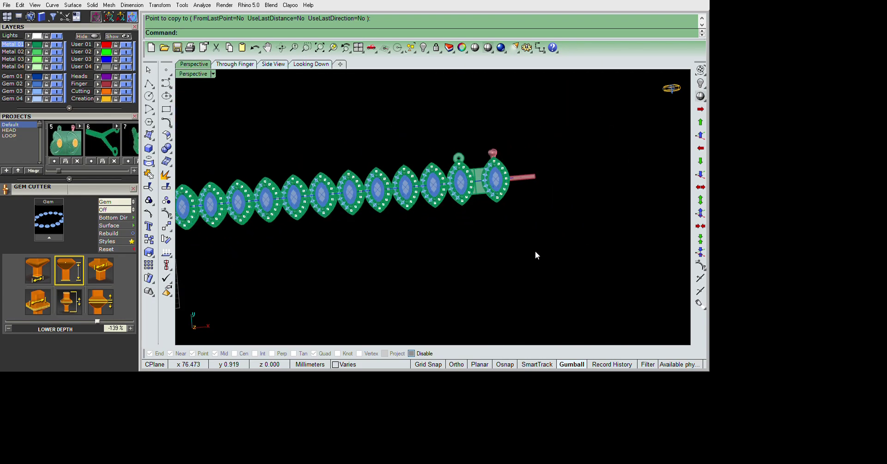
scroll(536, 251, "down", 2)
key("Delete")
mouse_move(600, 251)
right_mouse_down()
mouse_move(441, 248)
mouse_move(529, 225)
right_mouse_up()
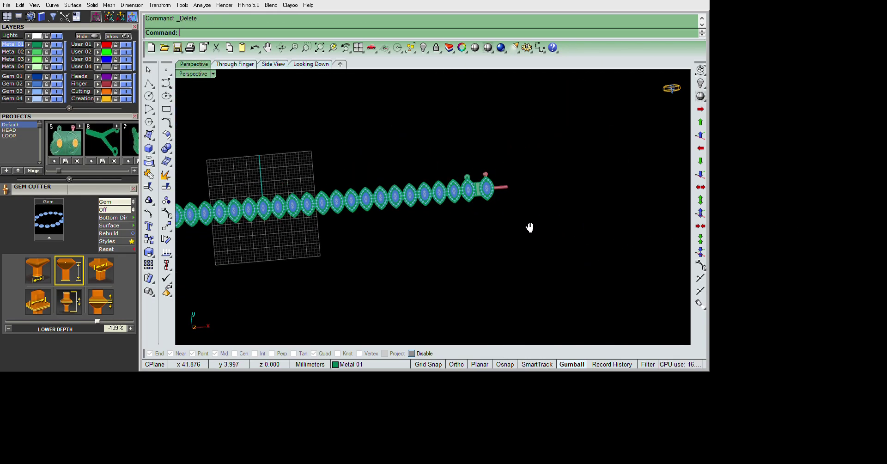
scroll(127, 39, "up", 3)
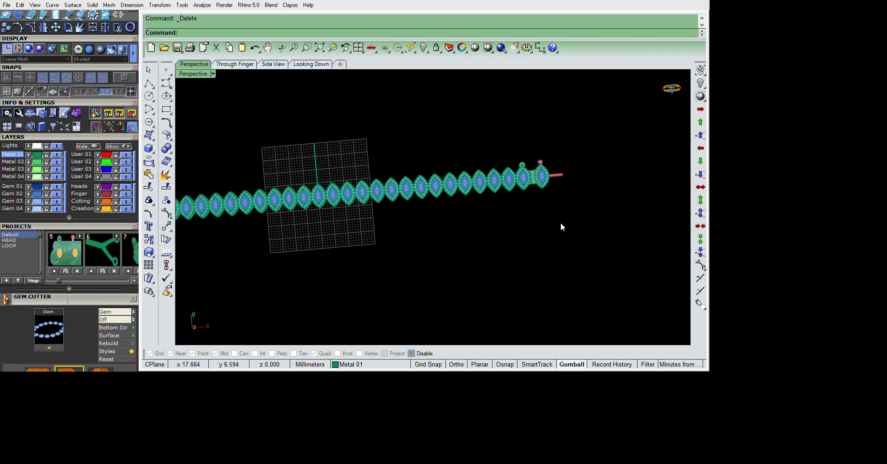
Set the Perspective view to Working Shade and hide the construction grid
mouse_move(556, 204)
right_mouse_down()
mouse_move(442, 253)
mouse_move(521, 235)
right_mouse_up()
key("F7")
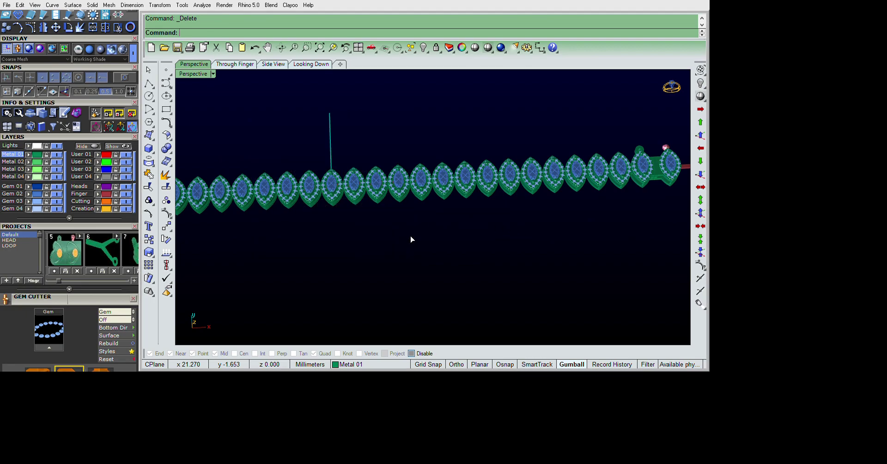
mouse_move(426, 248)
right_mouse_down()
mouse_move(521, 241)
mouse_move(499, 301)
mouse_move(495, 245)
mouse_move(509, 145)
mouse_move(440, 267)
mouse_move(478, 307)
mouse_move(362, 301)
mouse_move(531, 305)
mouse_move(444, 228)
mouse_move(440, 311)
mouse_move(542, 175)
mouse_move(515, 337)
mouse_move(615, 199)
mouse_move(608, 281)
mouse_move(507, 290)
mouse_move(467, 265)
right_mouse_up()
scroll(510, 254, "up", 2)
Isolate one gem setting with Invert and Hide, inspect it, then undo the hide
right_click(467, 265)
type("nvert")
key("Return")
type("hide")
key("Return")
mouse_move(459, 224)
right_mouse_down()
mouse_move(476, 212)
mouse_move(490, 122)
mouse_move(529, 246)
mouse_move(569, 192)
mouse_move(558, 287)
mouse_move(539, 337)
mouse_move(513, 290)
mouse_move(484, 176)
mouse_move(536, 315)
mouse_move(503, 159)
mouse_move(599, 180)
mouse_move(448, 220)
mouse_move(440, 172)
mouse_move(481, 268)
mouse_move(468, 324)
right_mouse_up()
key("ctrl+z")
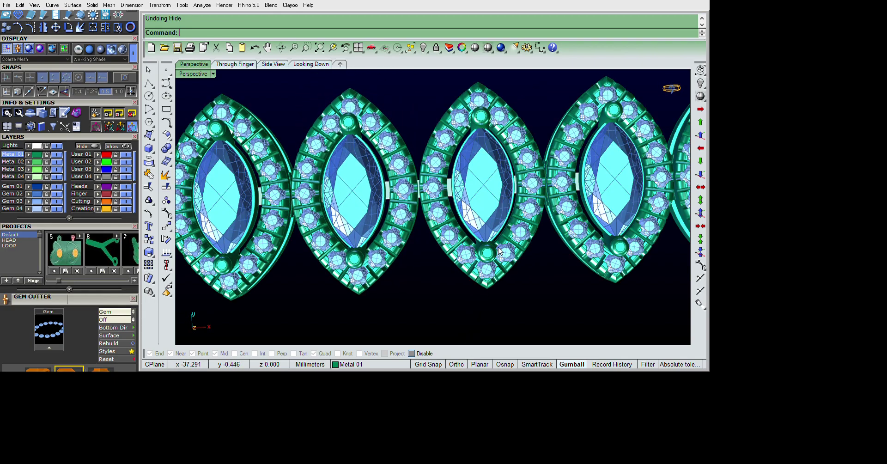
Orbit around the chain to inspect it from below, above and a tilted angle
scroll(498, 247, "down", 5)
scroll(504, 221, "down", 3)
right_click_drag(402, 283, 470, 290, "shift")
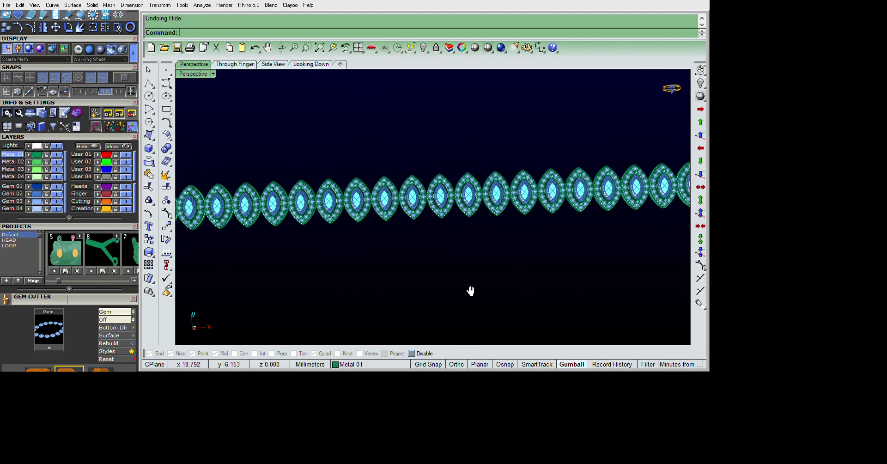
scroll(640, 259, "up", 3)
scroll(639, 259, "up", 2)
mouse_move(583, 284)
right_mouse_down()
mouse_move(608, 196)
mouse_move(517, 246)
mouse_move(548, 237)
mouse_move(557, 167)
mouse_move(544, 260)
mouse_move(574, 172)
mouse_move(571, 337)
mouse_move(564, 231)
mouse_move(555, 244)
mouse_move(561, 301)
right_mouse_up()
mouse_move(488, 268)
right_mouse_down()
mouse_move(606, 222)
mouse_move(443, 256)
mouse_move(580, 241)
mouse_move(476, 260)
mouse_move(509, 257)
mouse_move(418, 282)
right_mouse_up()
scroll(432, 259, "down", 3)
scroll(519, 249, "down", 3)
scroll(559, 220, "down", 2)
right_click_drag(559, 220, 617, 163)
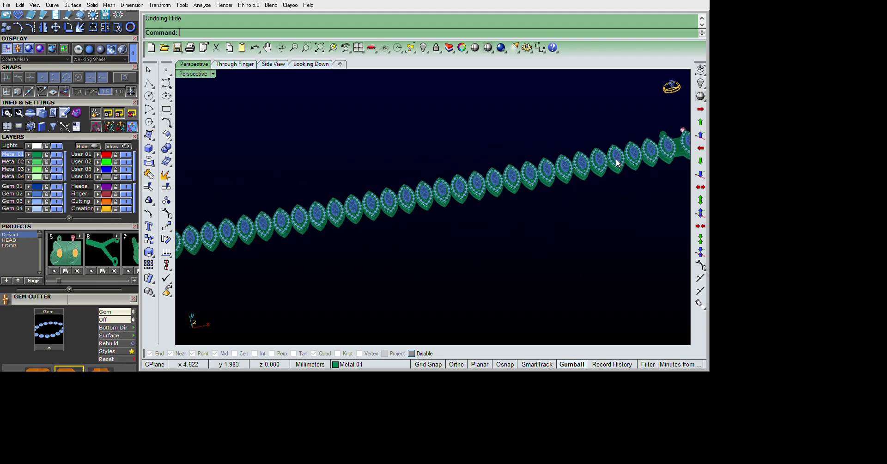